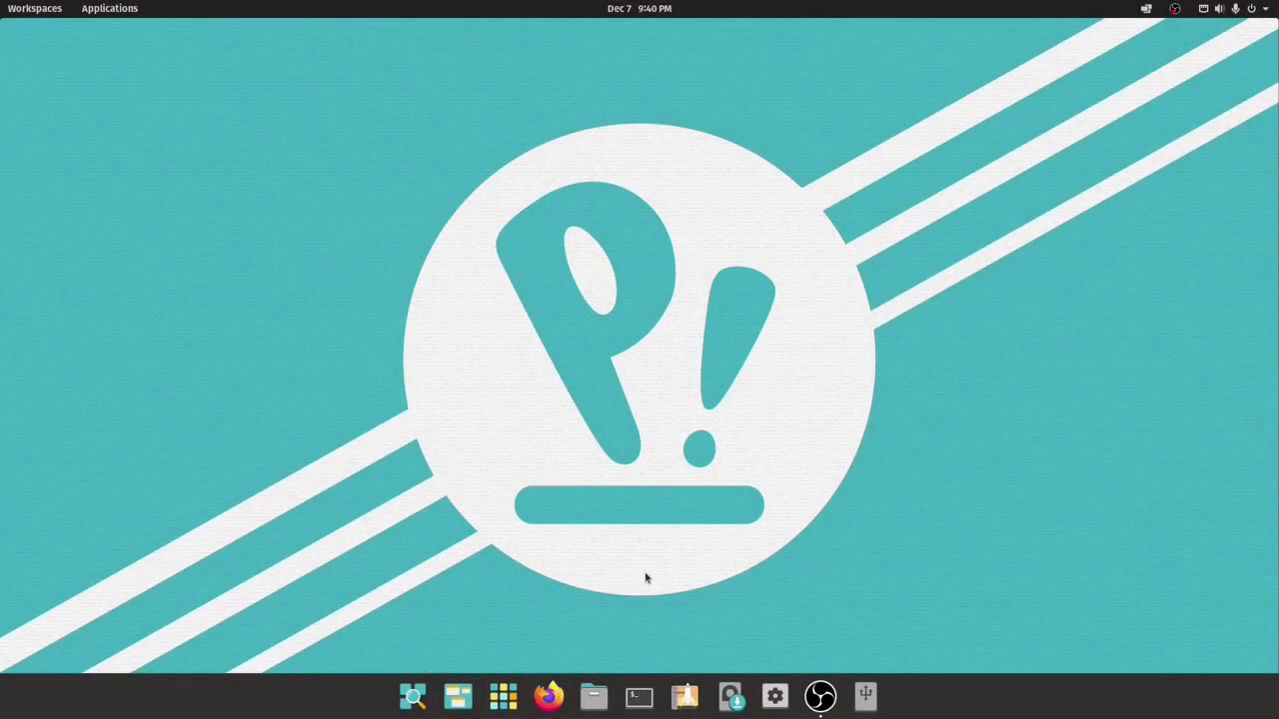
Load the youtube.com/c/ channel address in the private browsing window.
type("/c/")
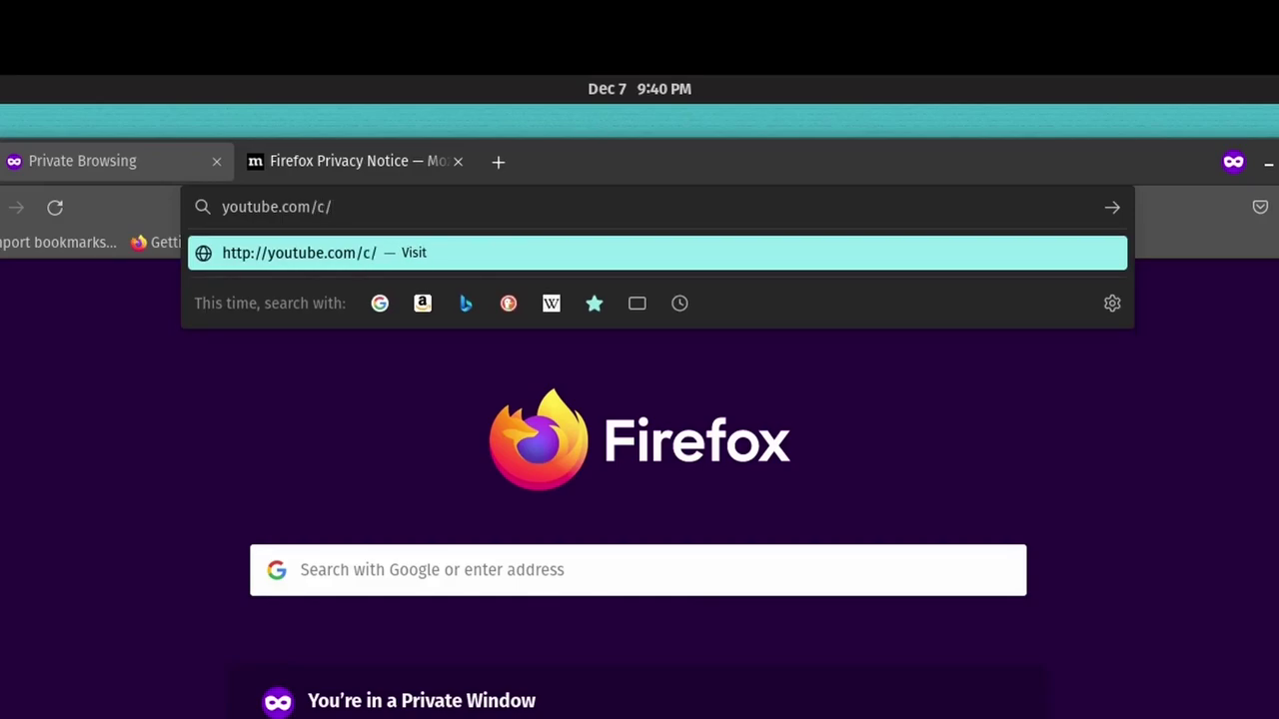
type("bytese")
key("Return")
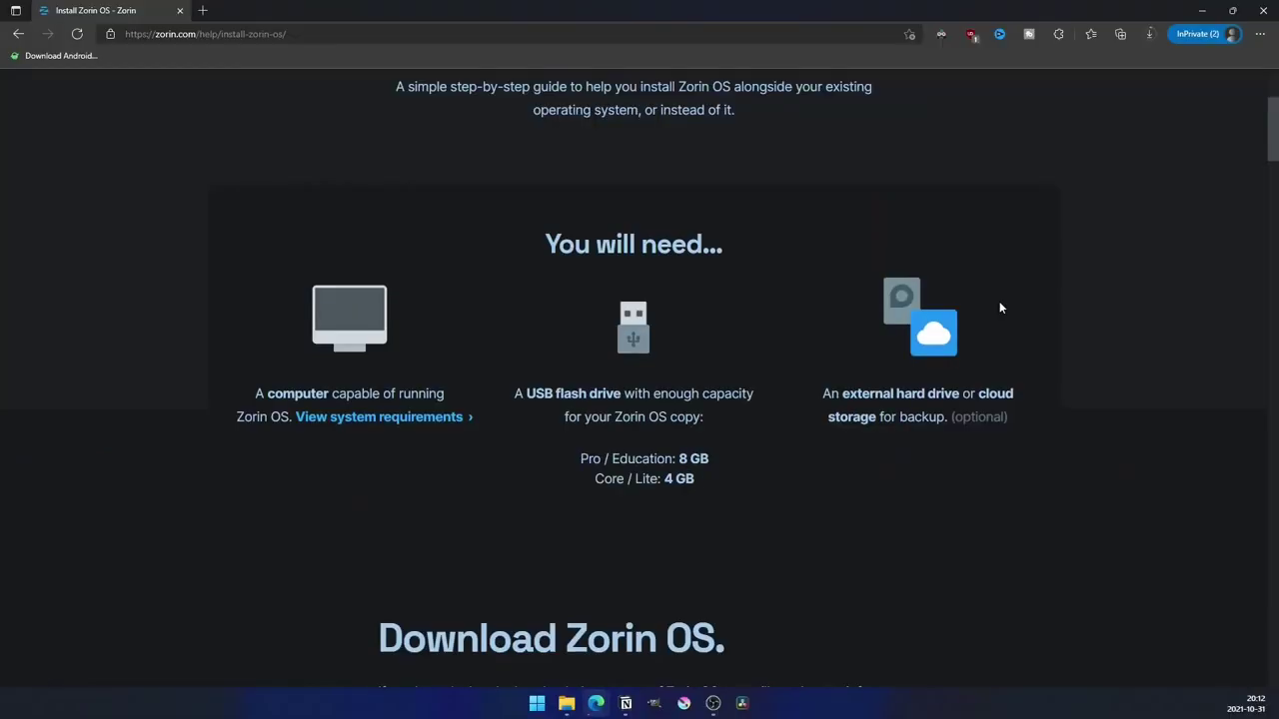
Scroll the Zorin OS install guide down to the Create an Install Drive section.
scroll(999, 304, "down", 10)
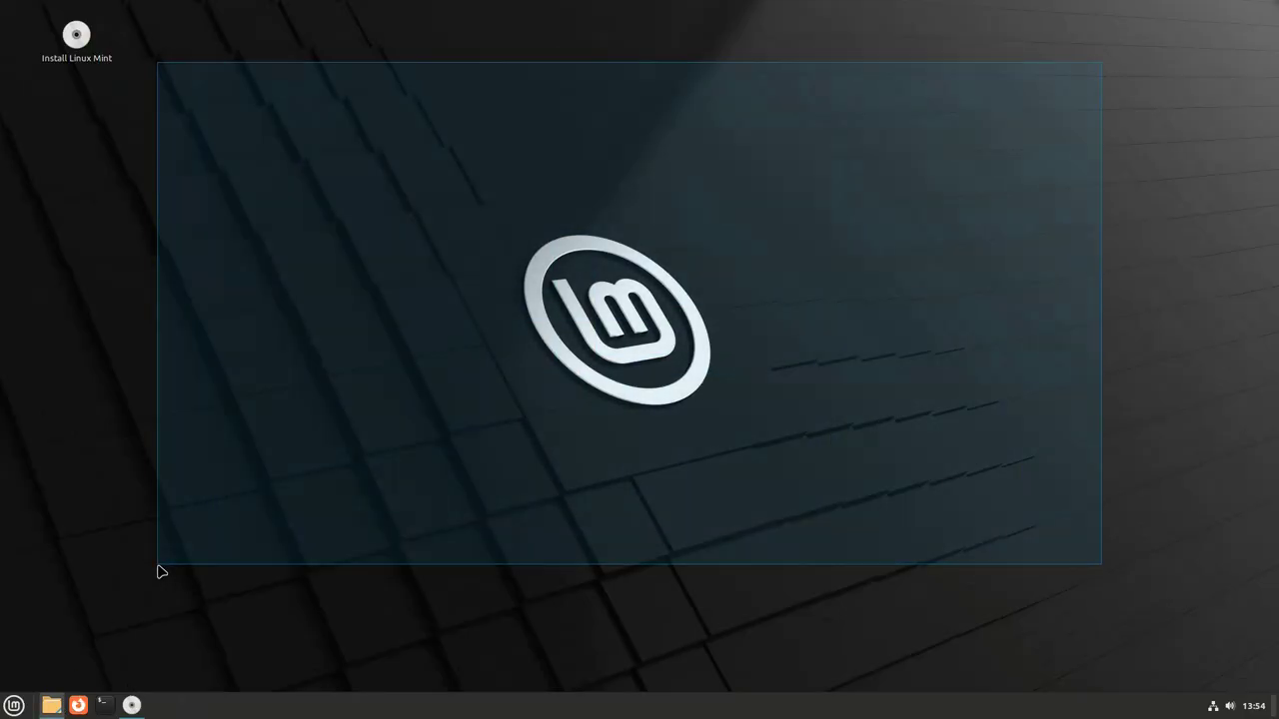
Open the home folder, browse into Warpinator and Documents, then close the file manager.
key("super+e")
mouse_move(553, 113)
left_mouse_down()
mouse_move(673, 155)
mouse_move(718, 119)
left_mouse_up()
double_click(691, 303)
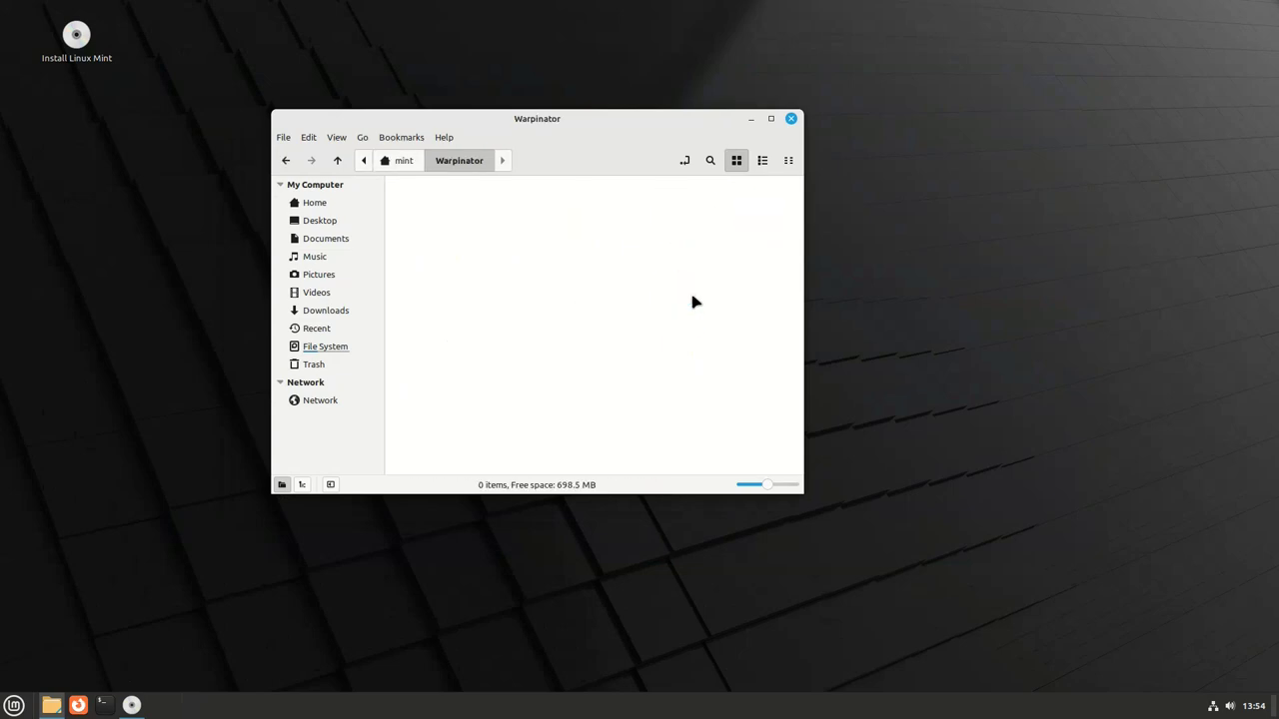
left_click(403, 161)
double_click(521, 214)
left_click(411, 163)
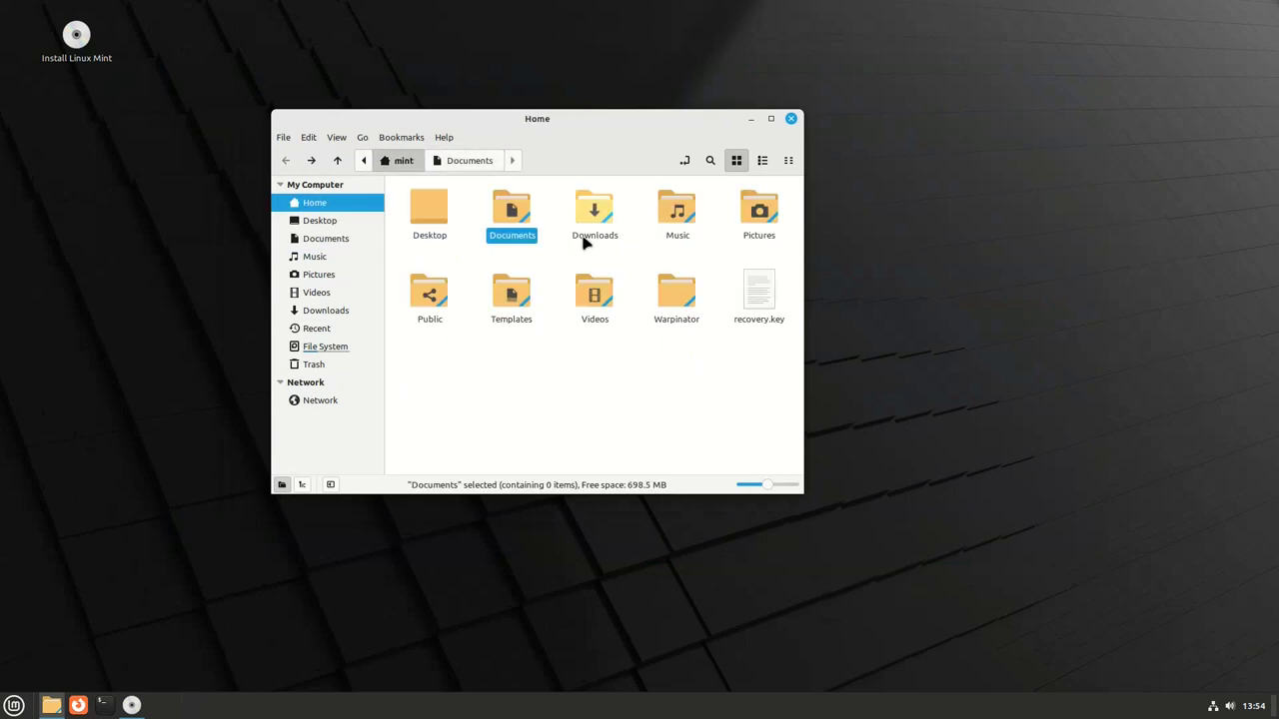
left_click(791, 120)
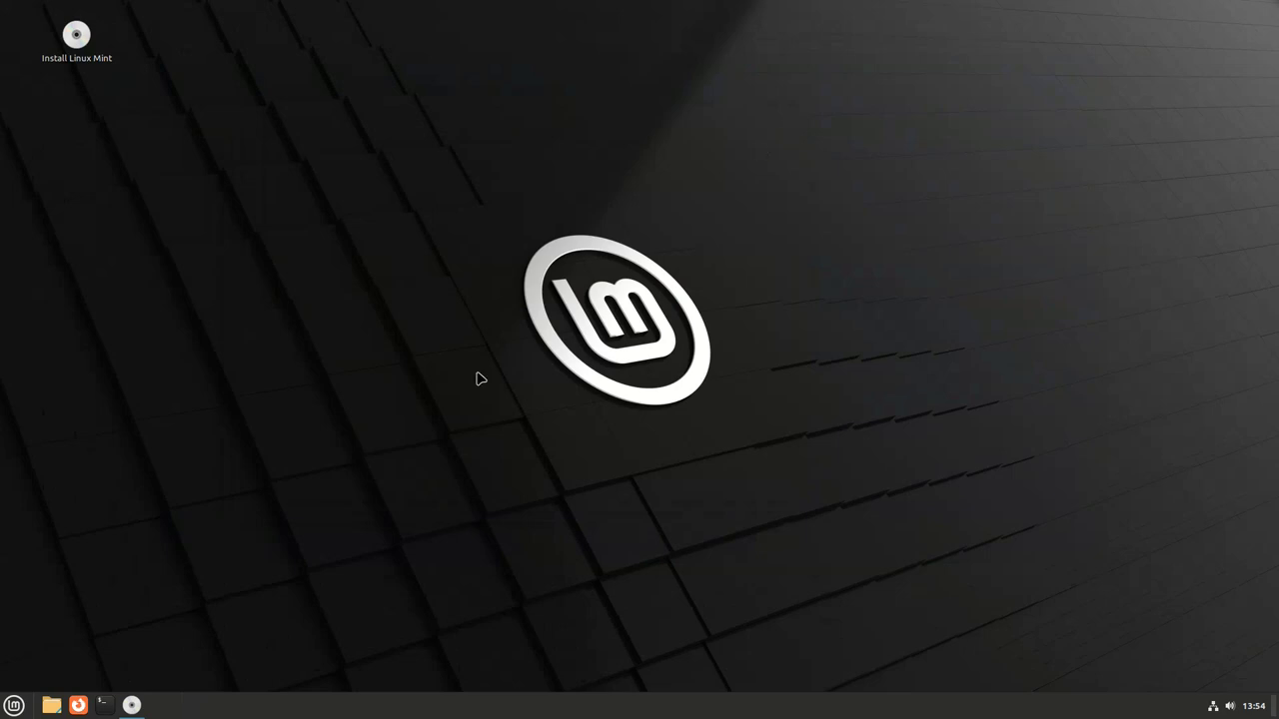
Launch the Software Manager from the applications menu.
left_click(14, 706)
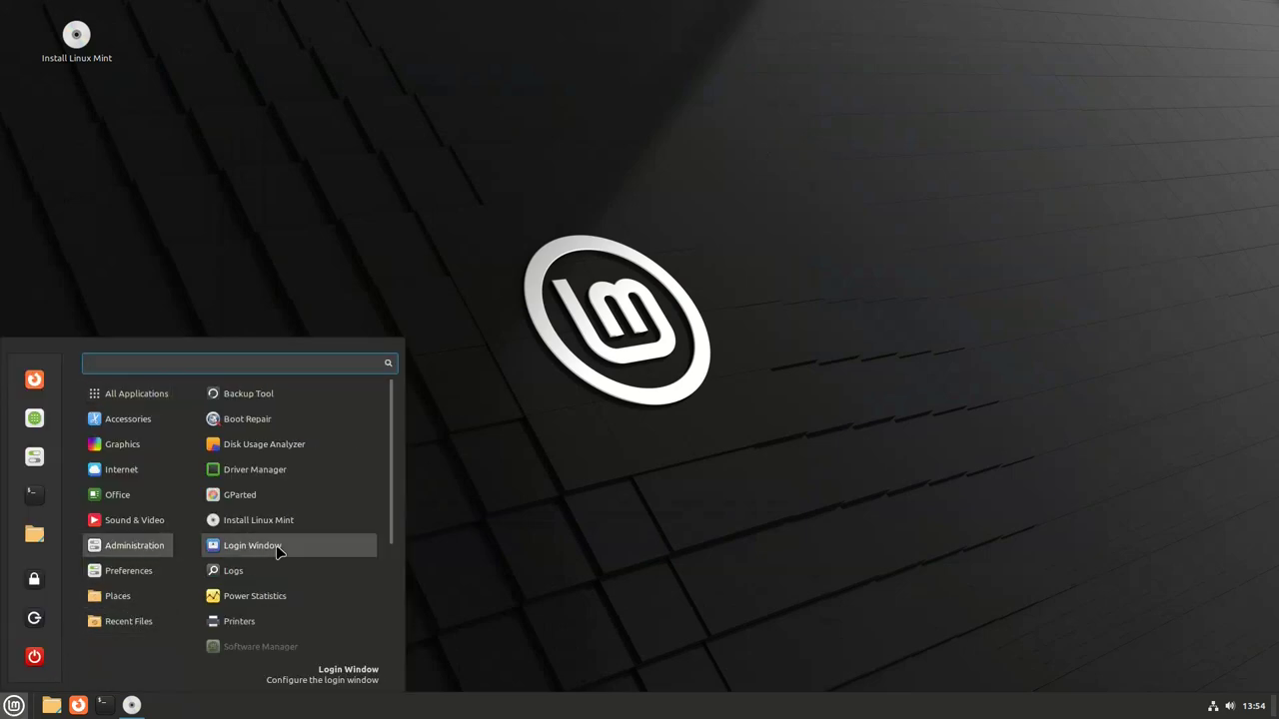
scroll(277, 551, "down", 2)
left_click(295, 566)
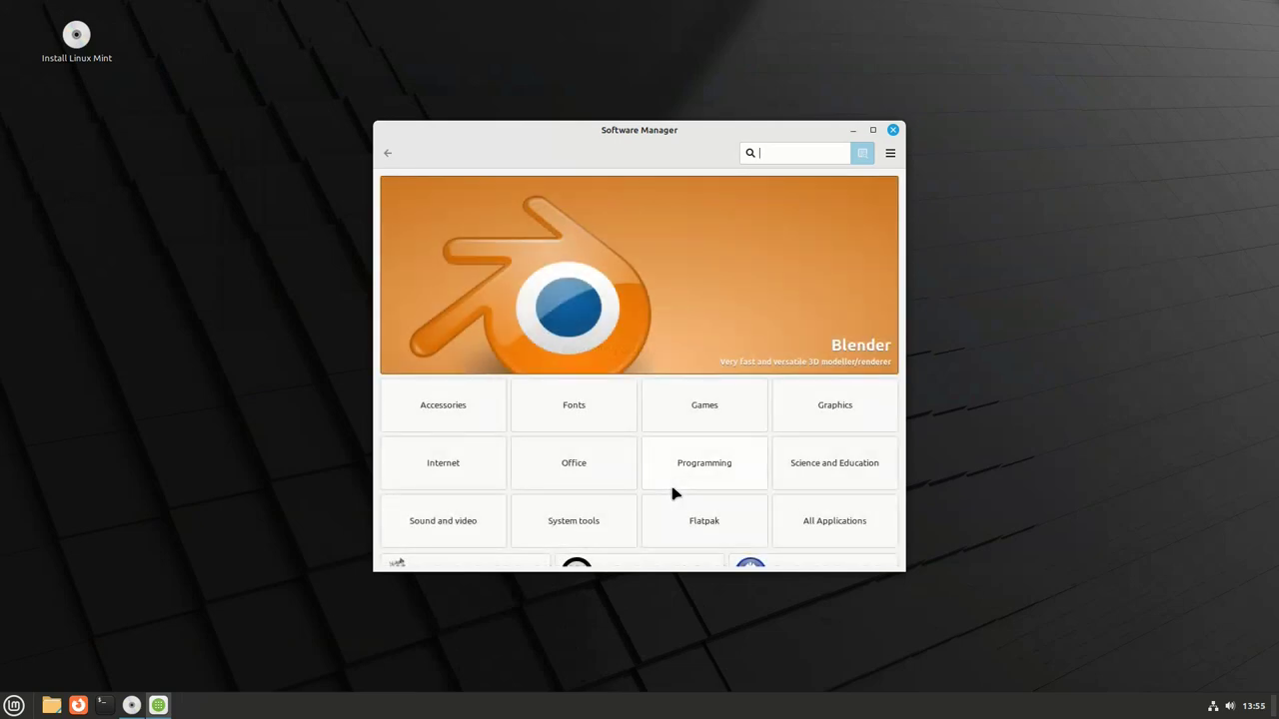
Open Steam's details page and scroll down to its description and reviews.
left_click_drag(901, 249, 895, 466)
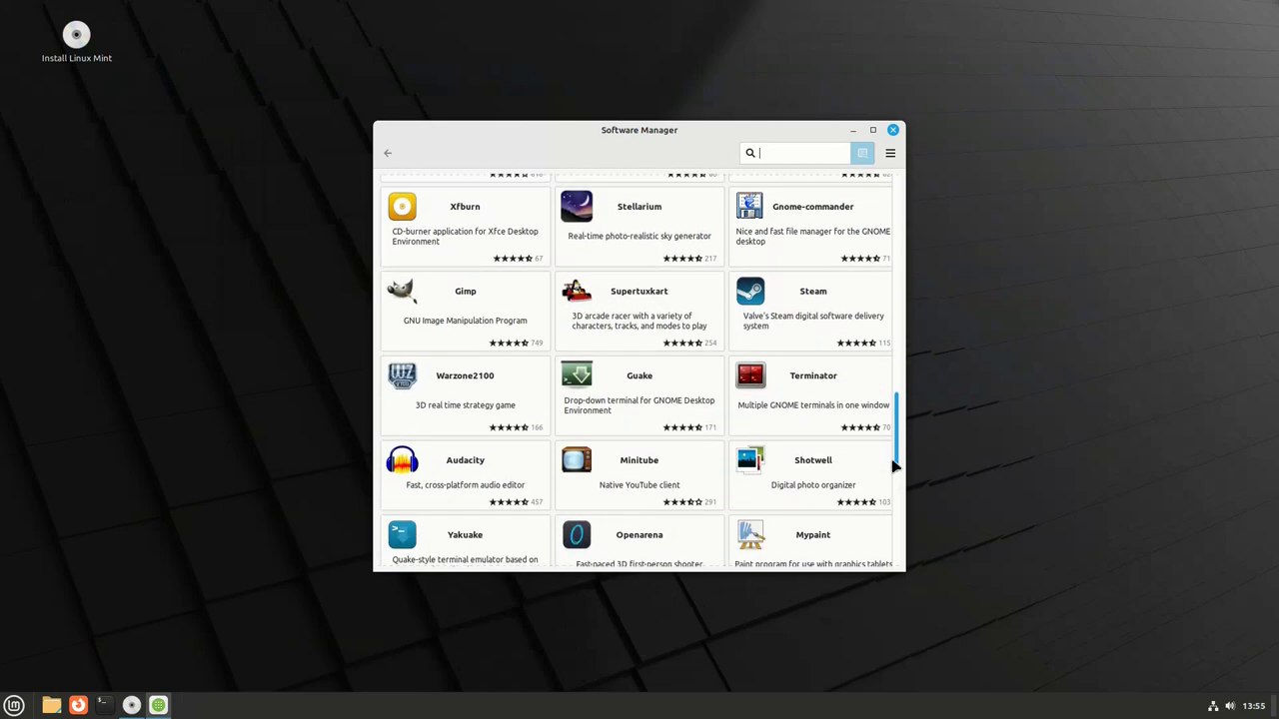
left_click(846, 319)
left_click(818, 330)
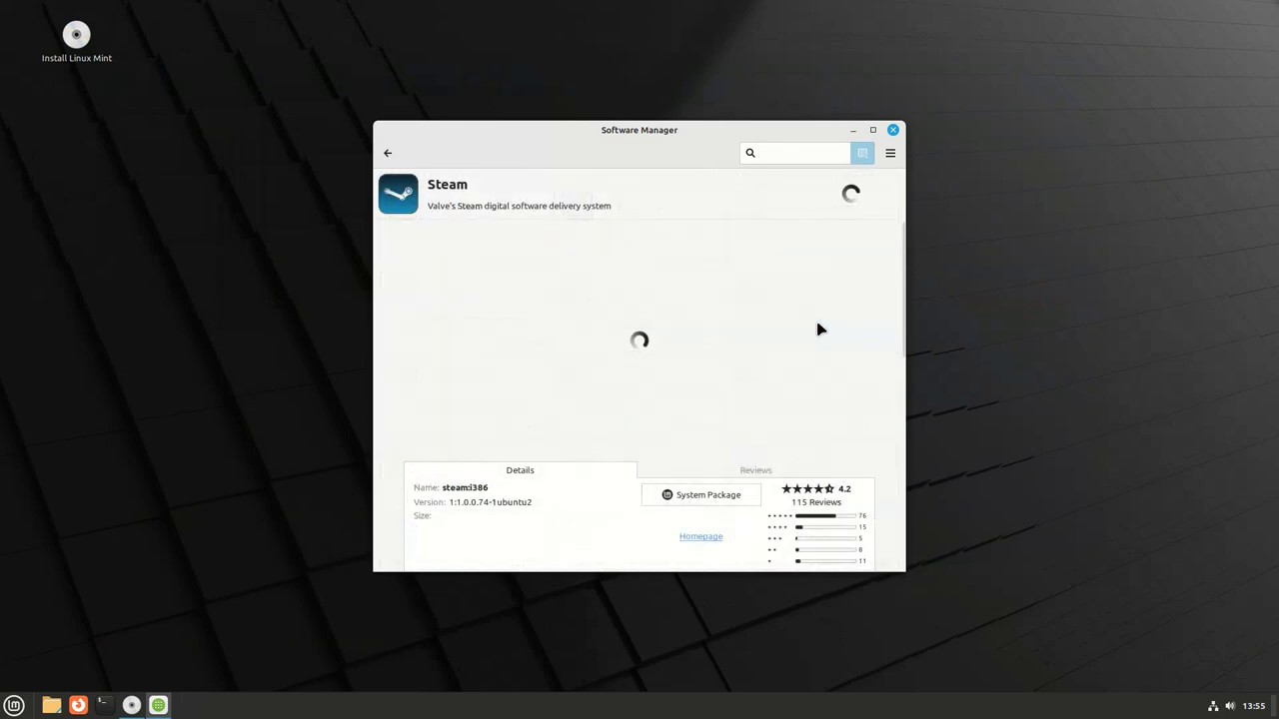
scroll(789, 359, "down", 1)
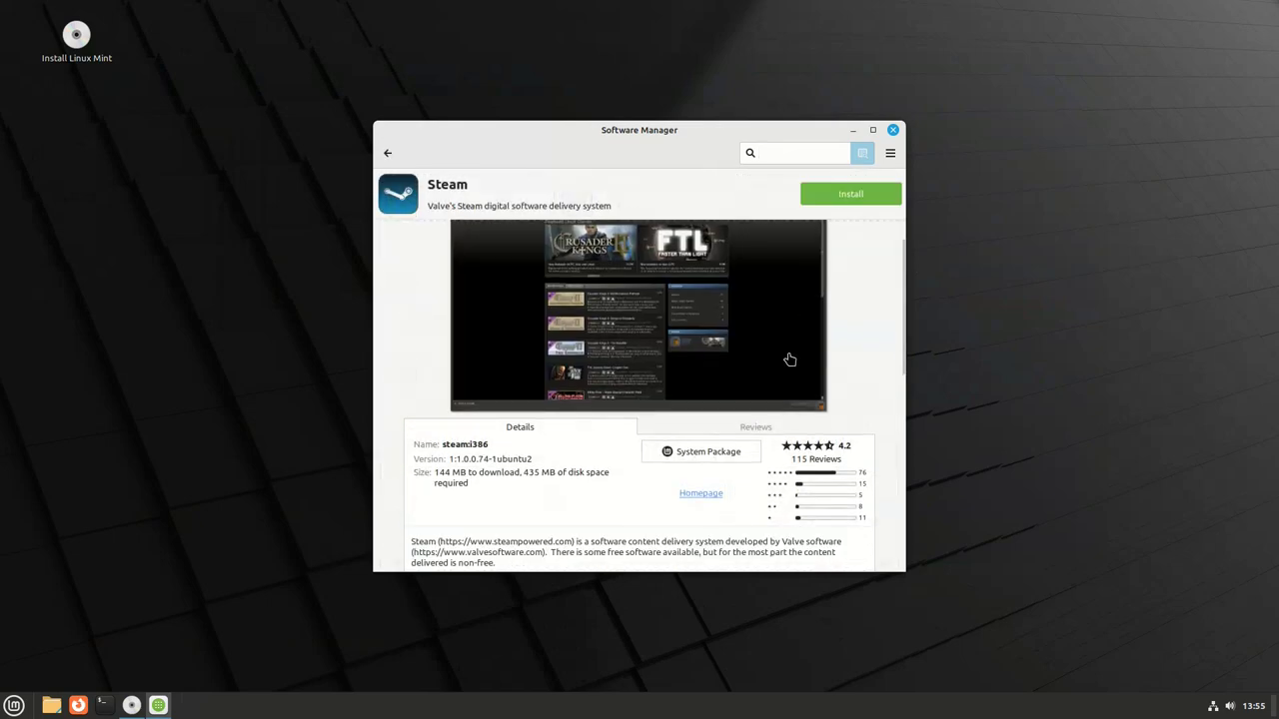
scroll(789, 358, "down", 10)
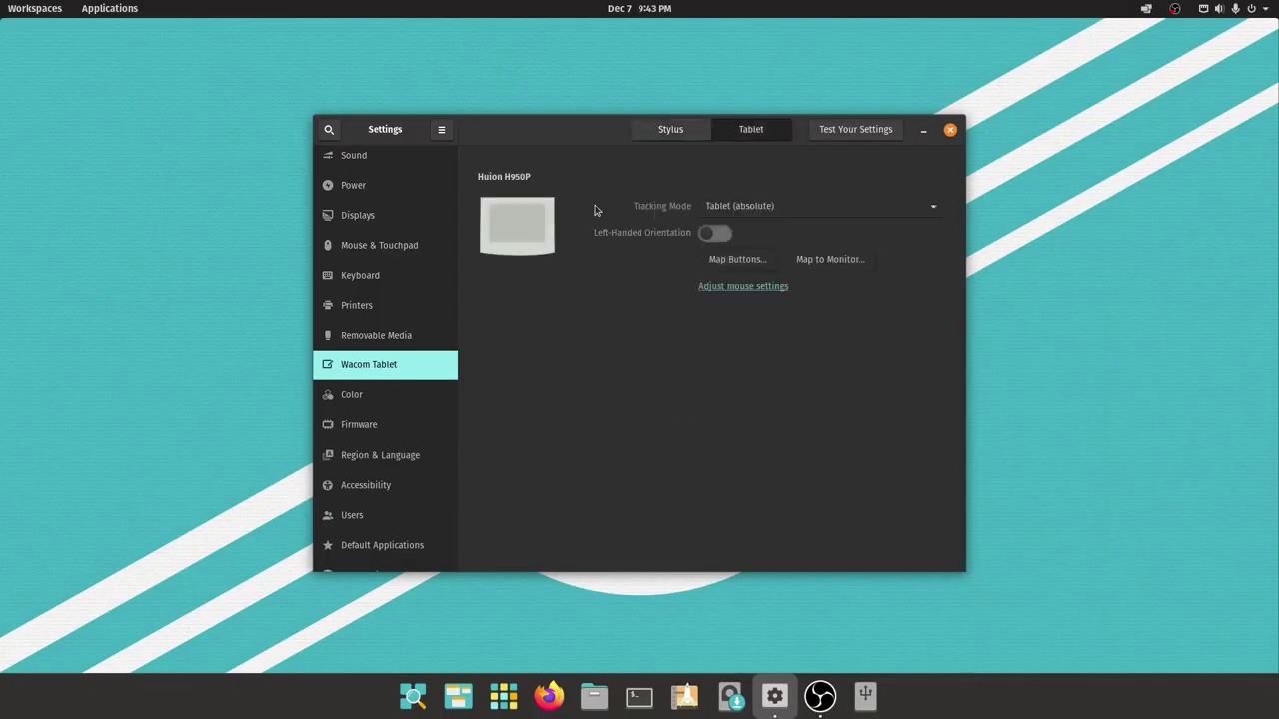
Try the Huion H950P's Map Buttons and Map to Monitor options.
left_click(756, 260)
left_click(837, 261)
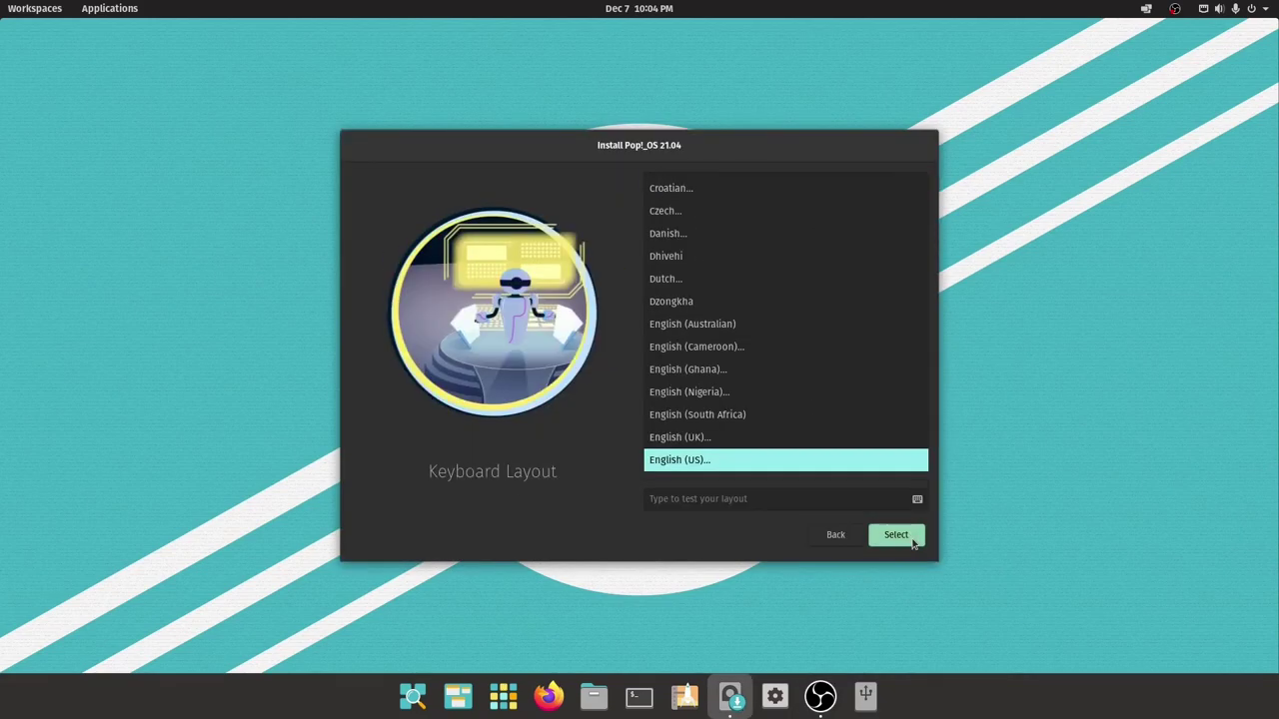
Choose Clean Install, confirm, and advance past the welcome greeting.
left_click(824, 318)
key("Return")
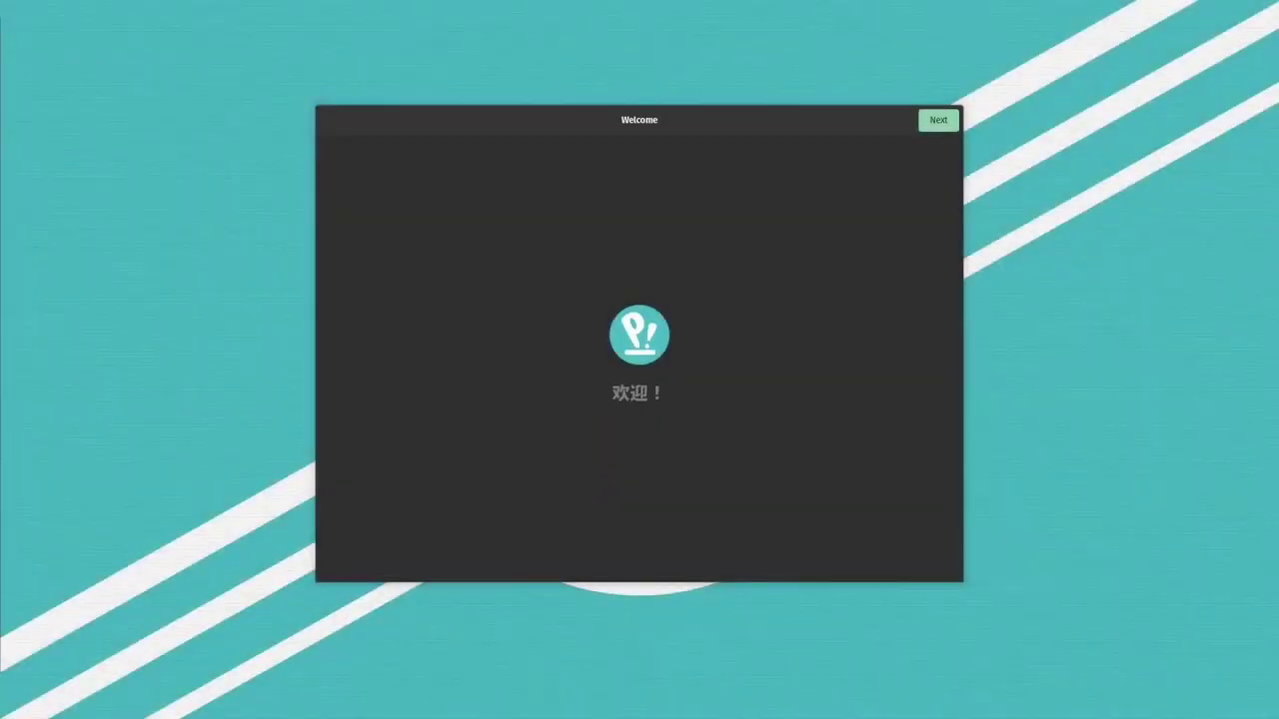
left_click(944, 121)
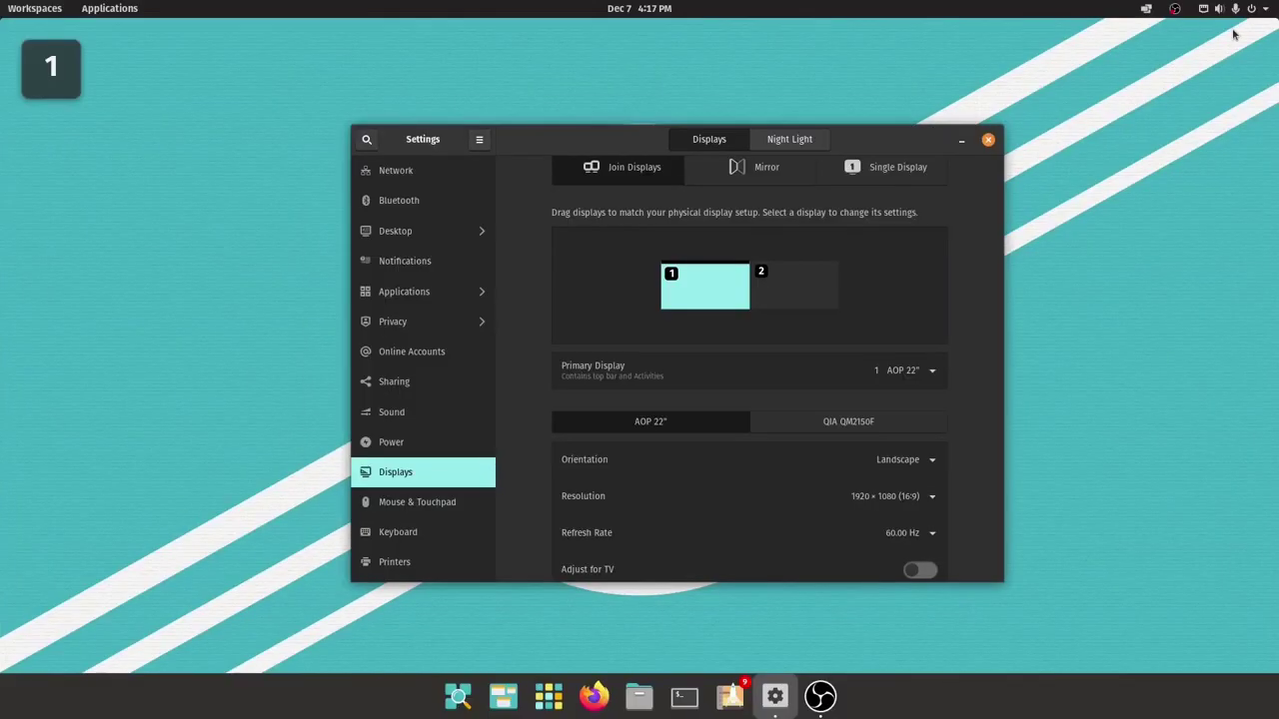
Open Desktop settings, minimise and restore Settings, and scroll to the Dock Size options.
left_click(383, 231)
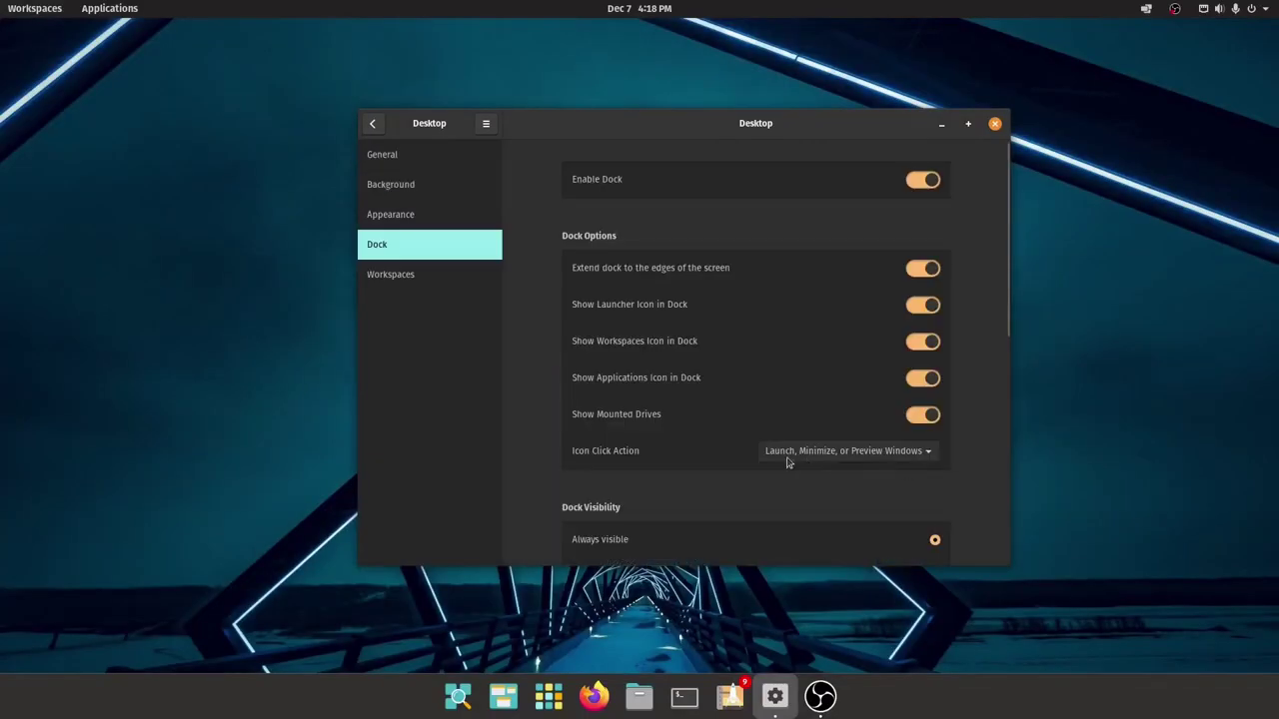
left_click(775, 697)
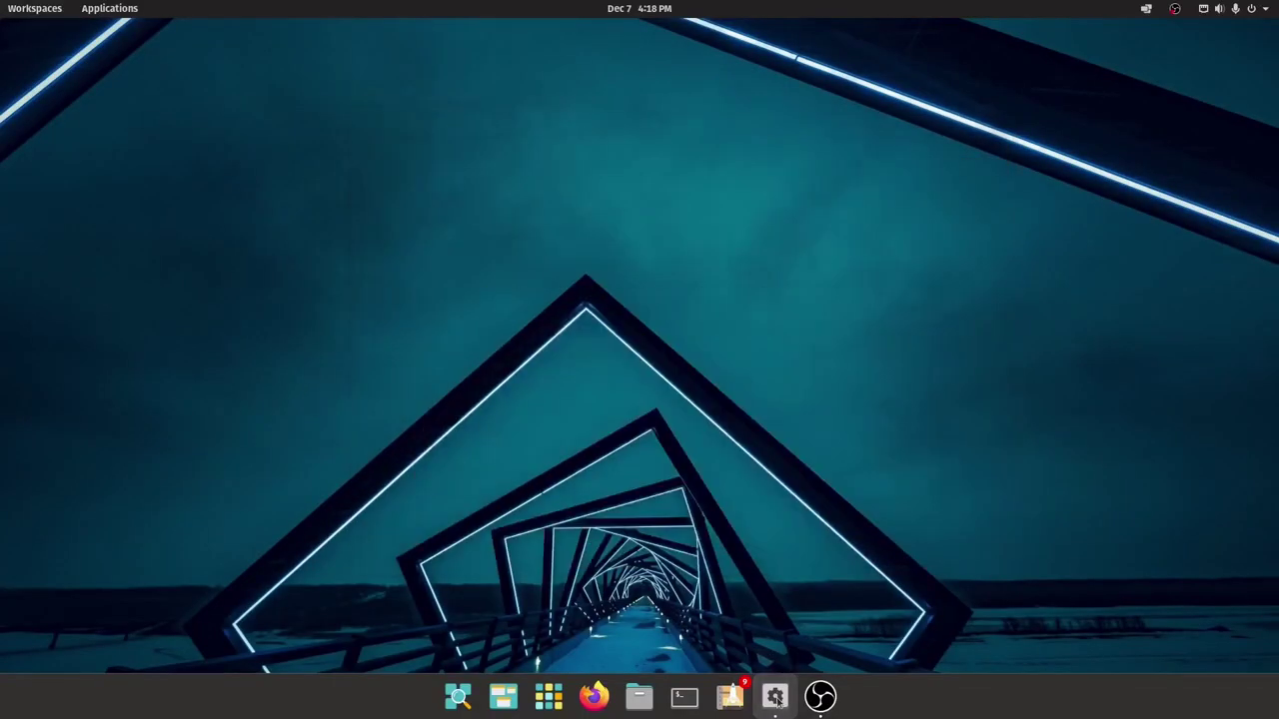
left_click(776, 699)
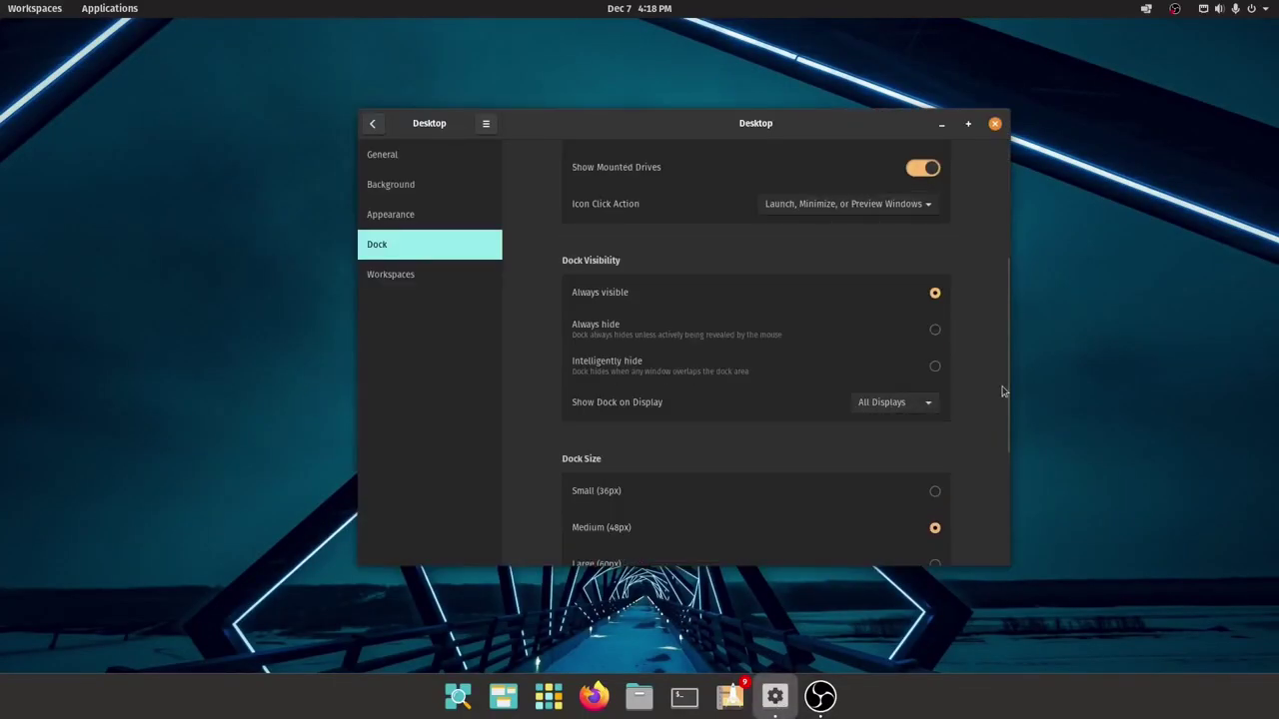
scroll(1003, 392, "down", 3)
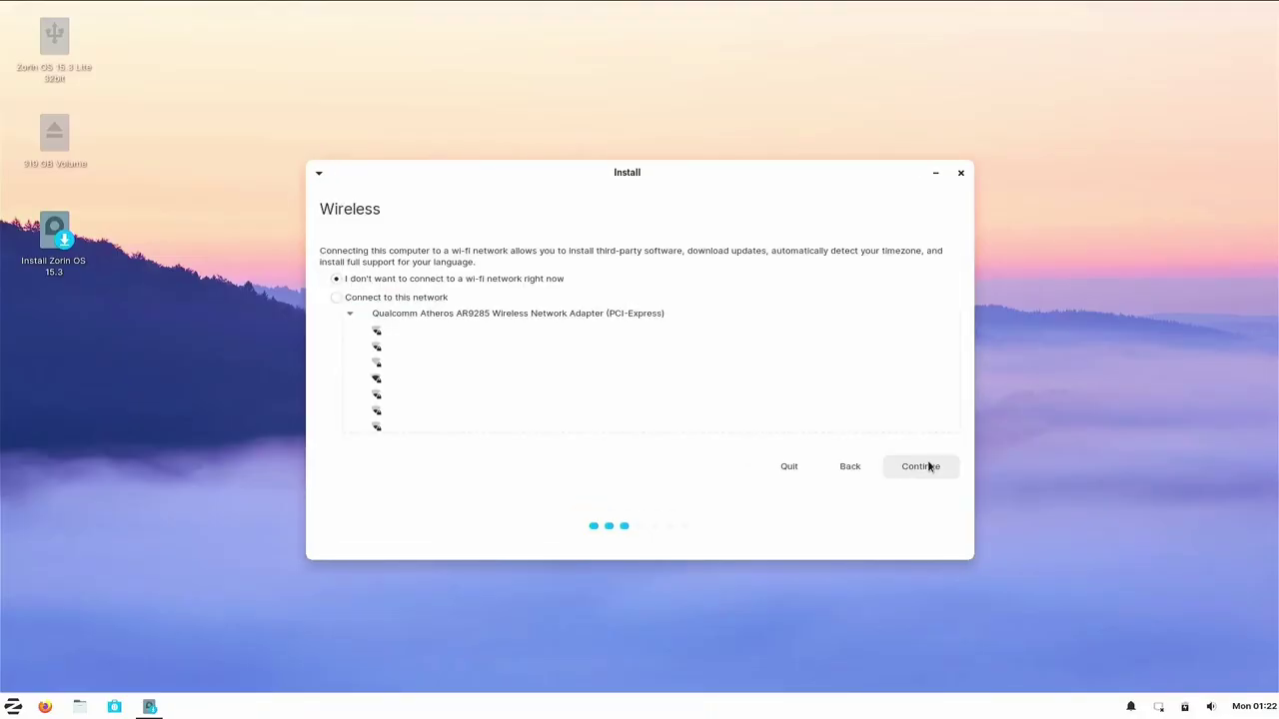
Choose not to connect to wi-fi and continue to the updates step.
left_click(928, 466)
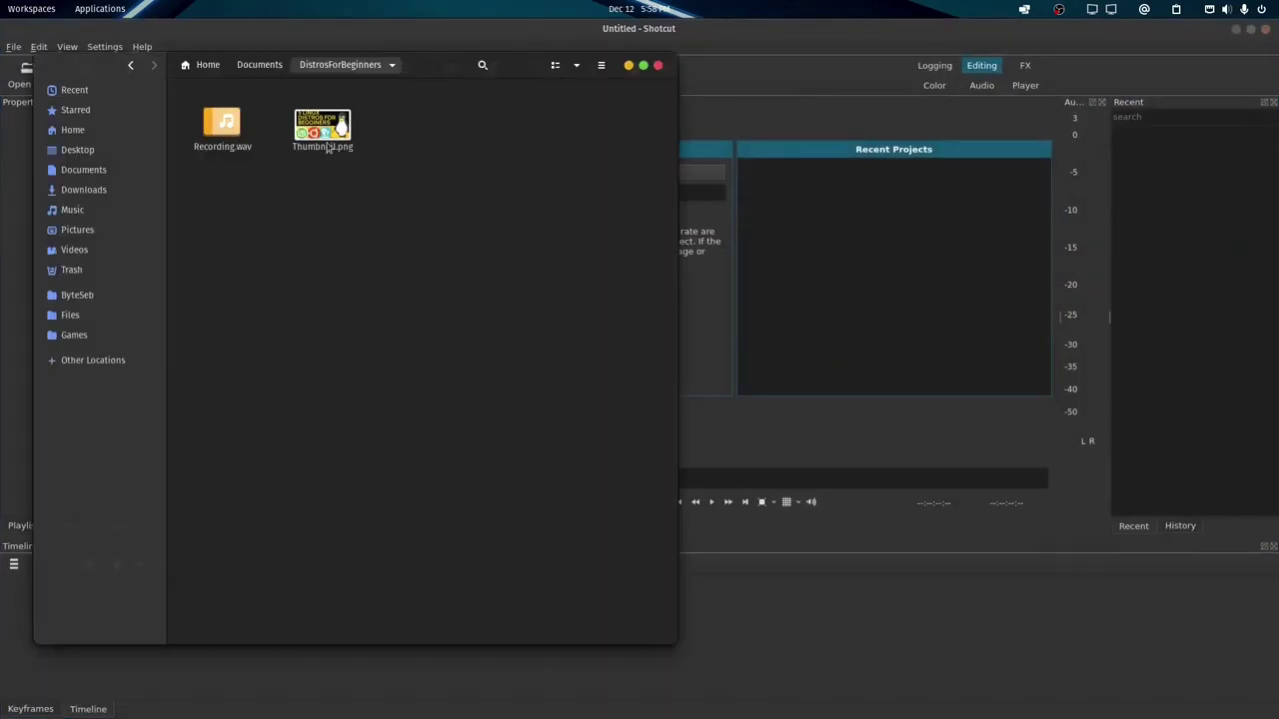
Open Thumbnail.png, toggle Arch.png's keyframes and timeline views, then show the playlist.
double_click(327, 148)
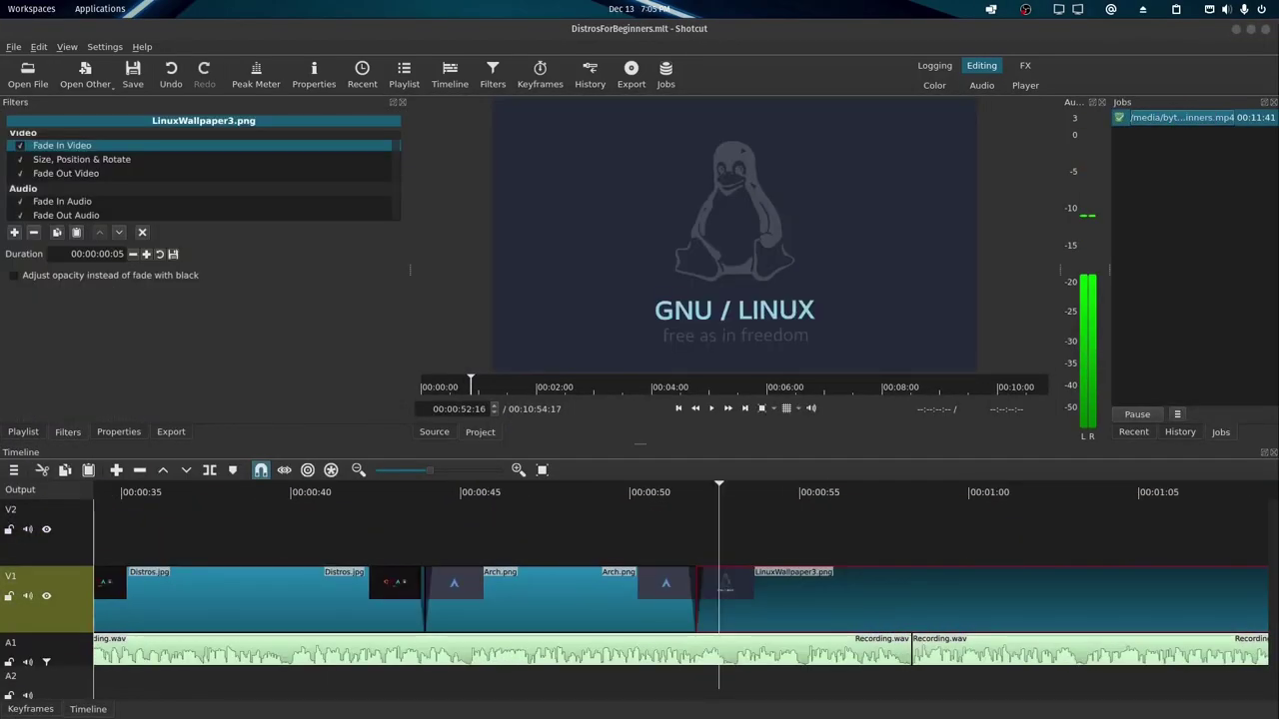
left_click(540, 72)
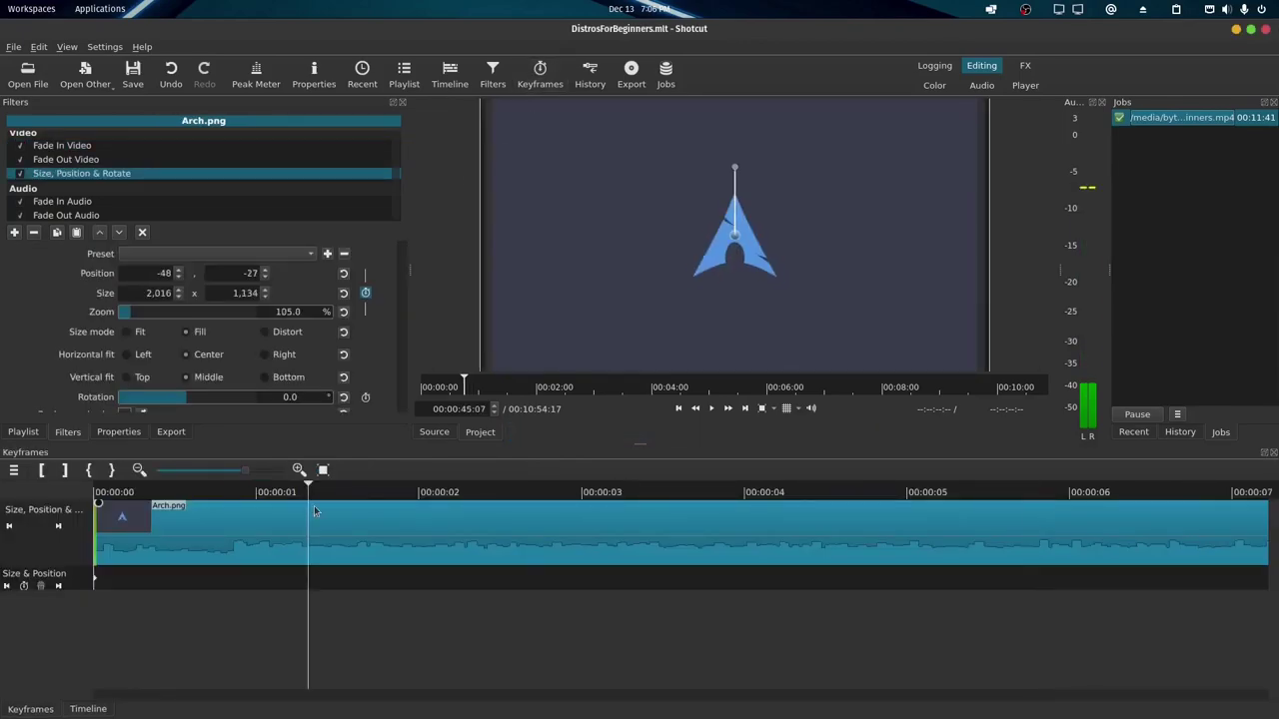
left_click(446, 76)
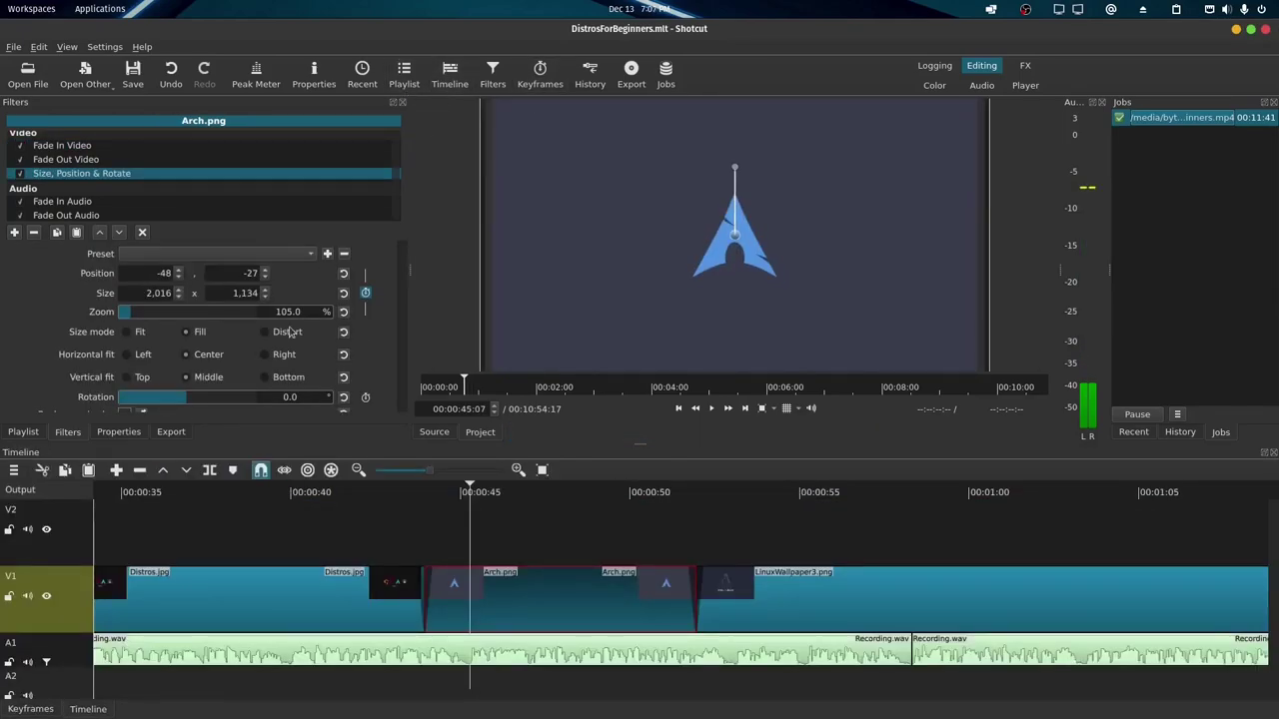
scroll(826, 589, "right", 2)
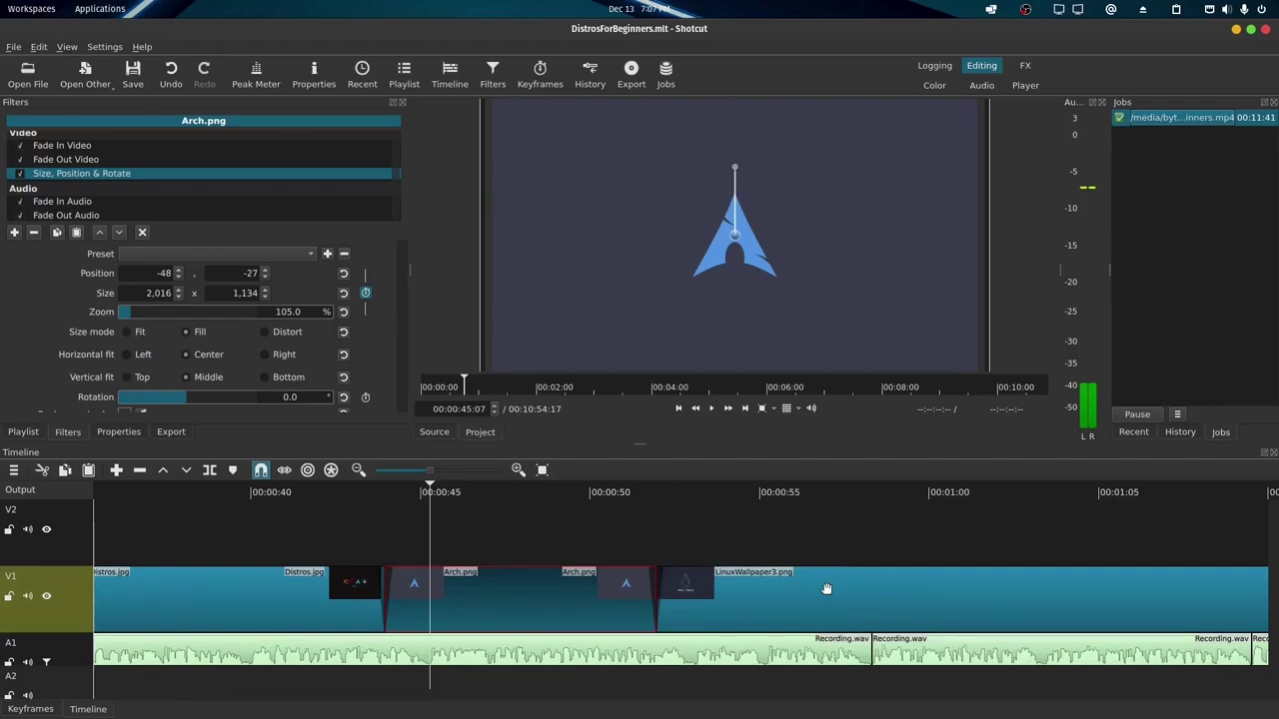
left_click(538, 76)
left_click(404, 76)
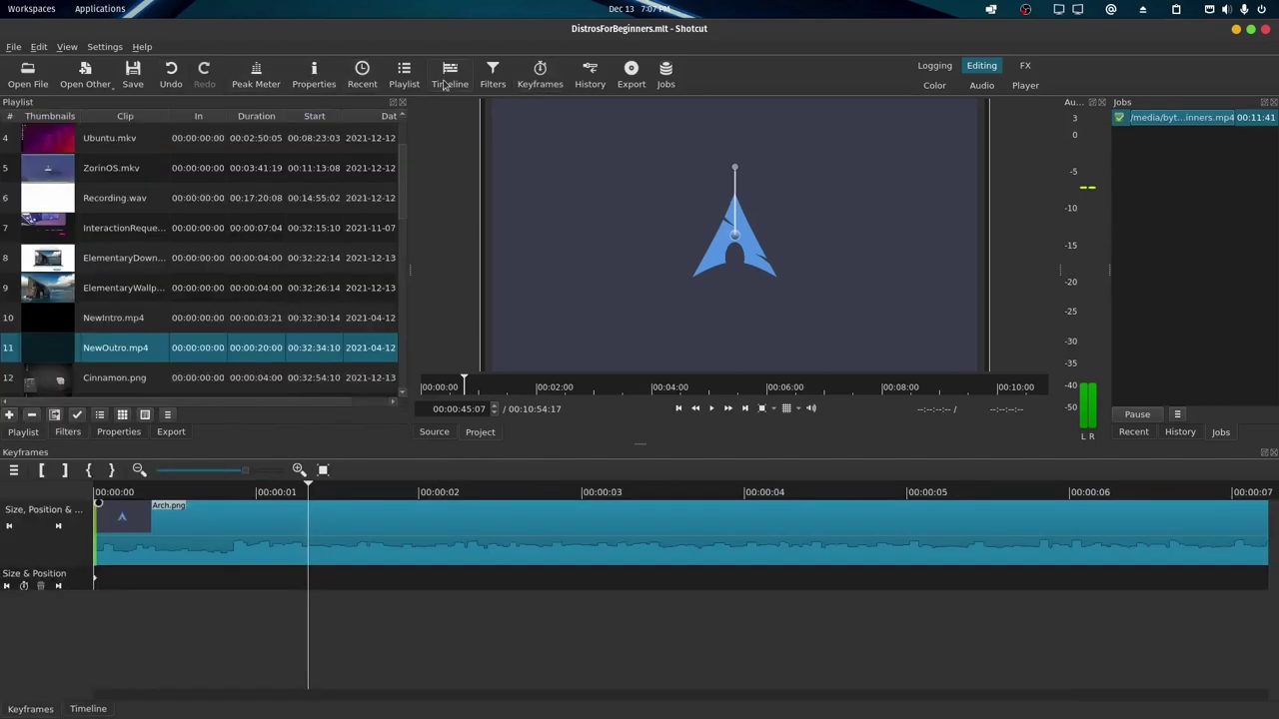
left_click(449, 76)
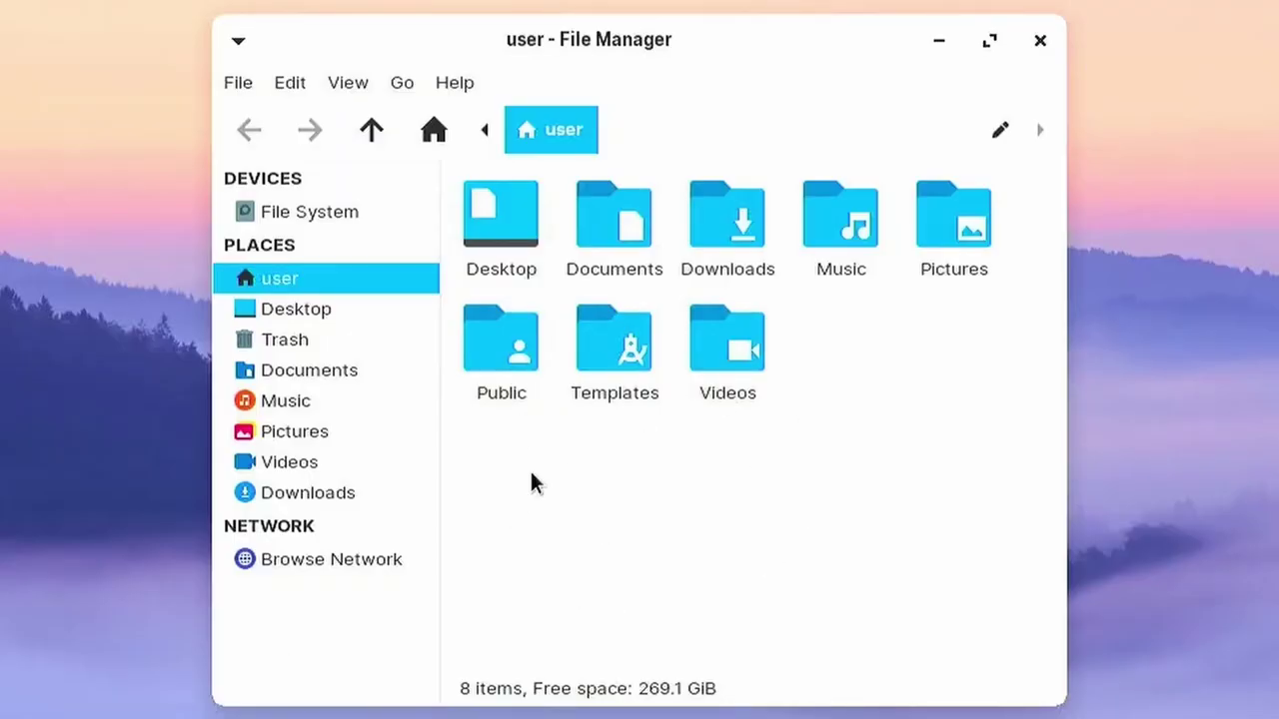
Open the Videos folder in a new tab and switch between it and the home tab.
left_click(666, 122)
left_click(655, 131)
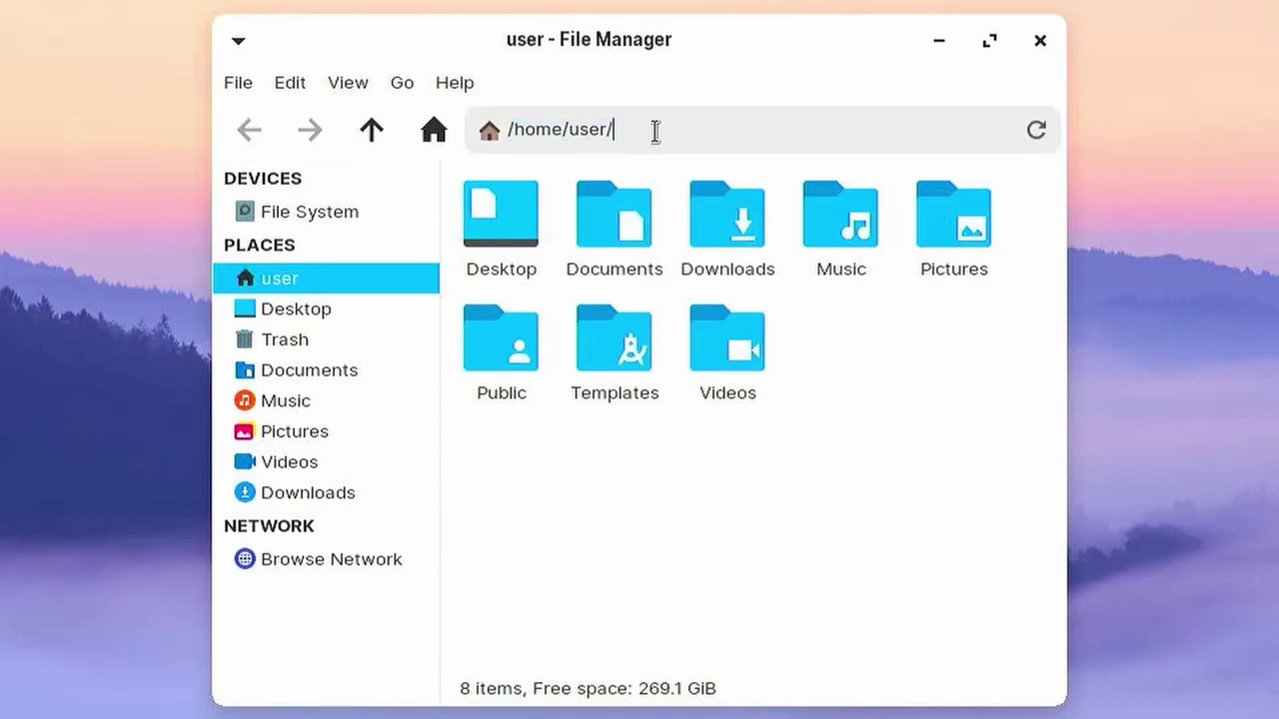
left_click_drag(942, 462, 442, 225)
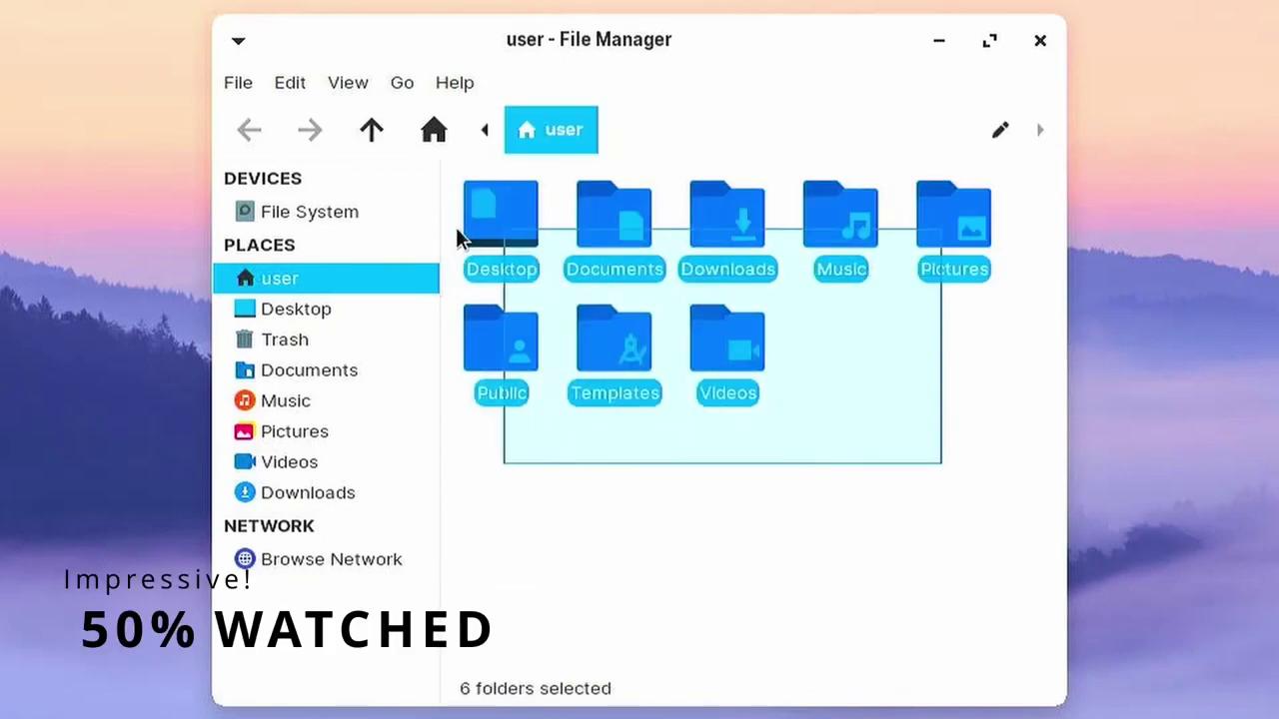
right_click(754, 350)
left_click(885, 414)
key("ctrl+Page_Up")
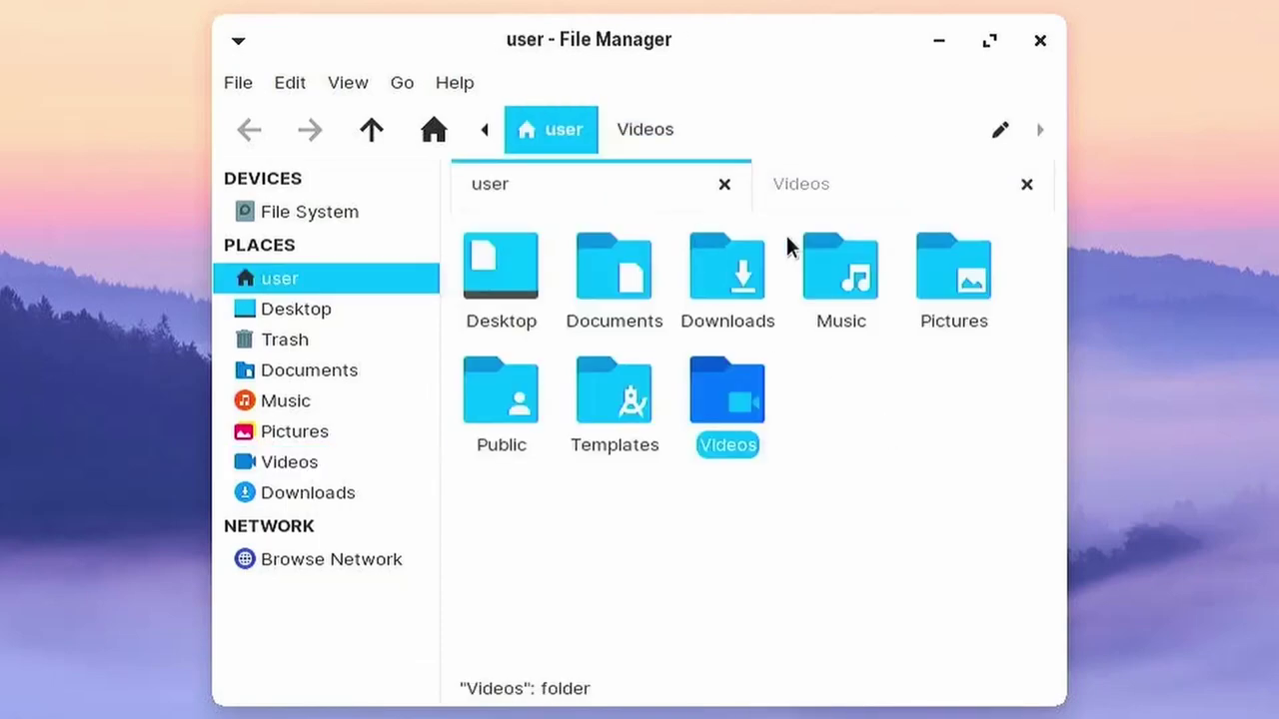
key("ctrl+Page_Down")
key("ctrl+Page_Up")
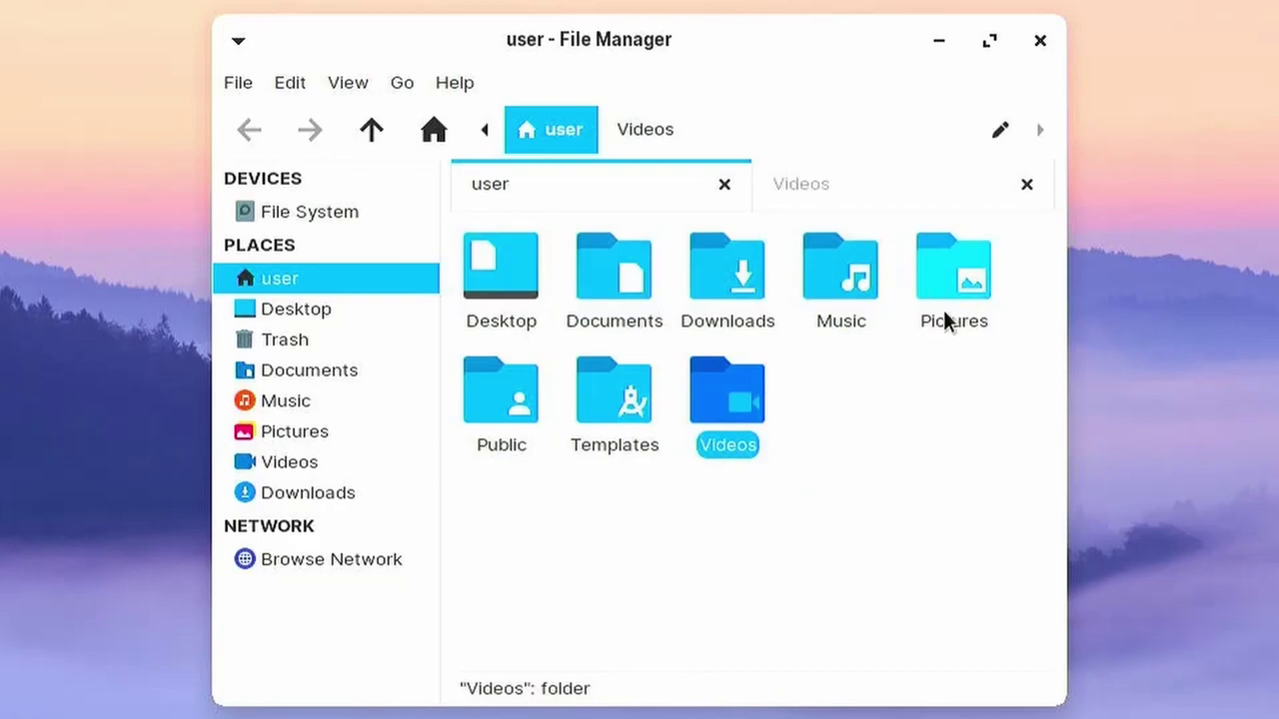
Select all eight home folders with Ctrl+A, then clear the selection.
left_click(749, 520)
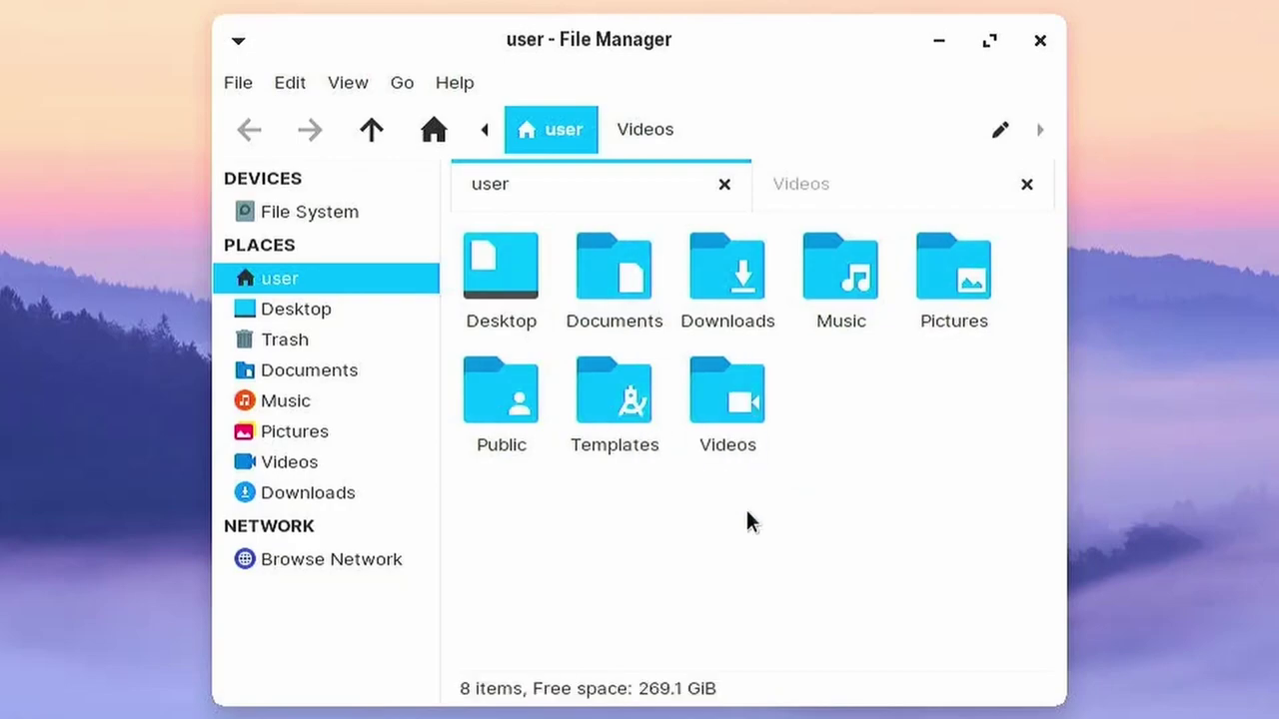
key("ctrl+a")
left_click(633, 516)
Close the file manager and launch the Software store from the application menu.
key("ctrl+q")
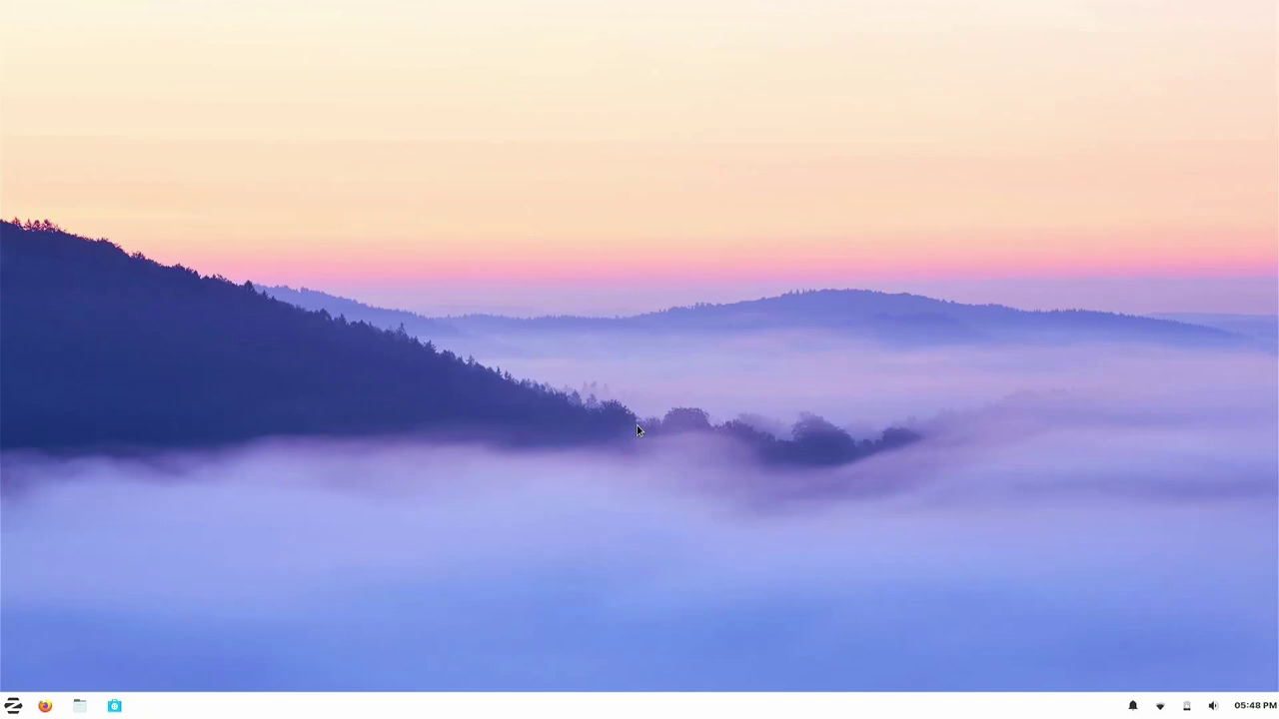
key("super")
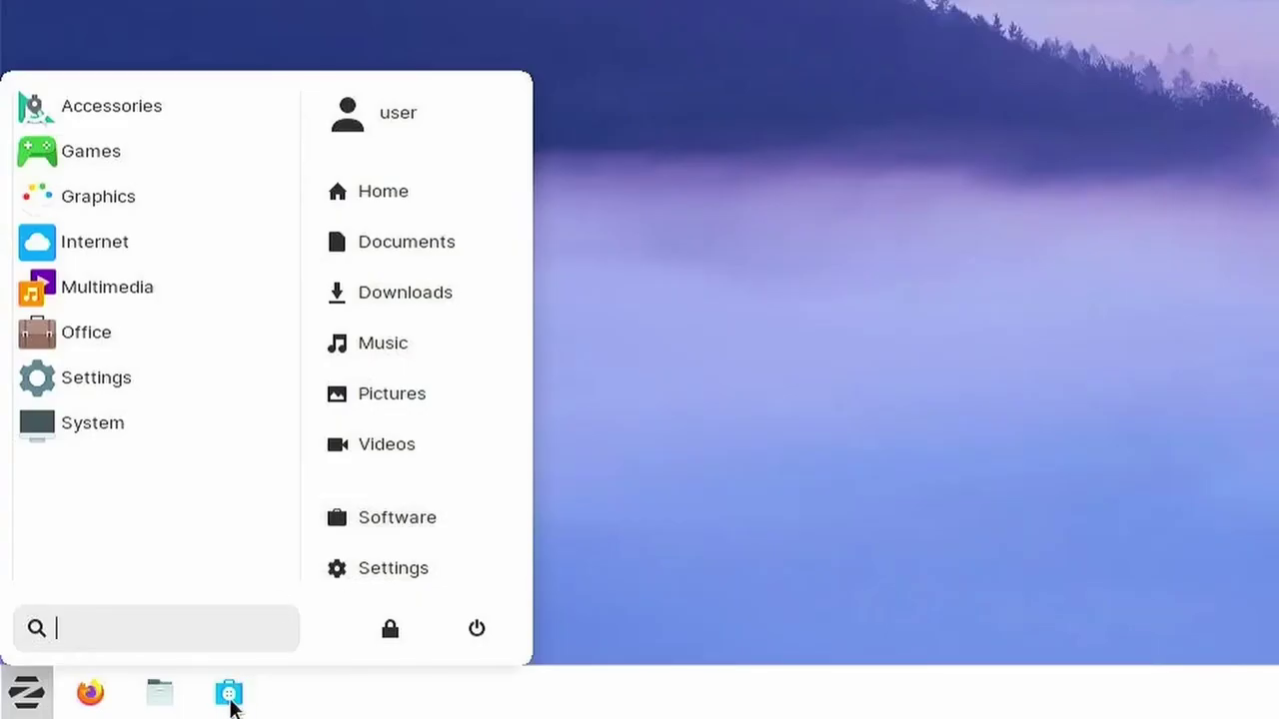
left_click(114, 706)
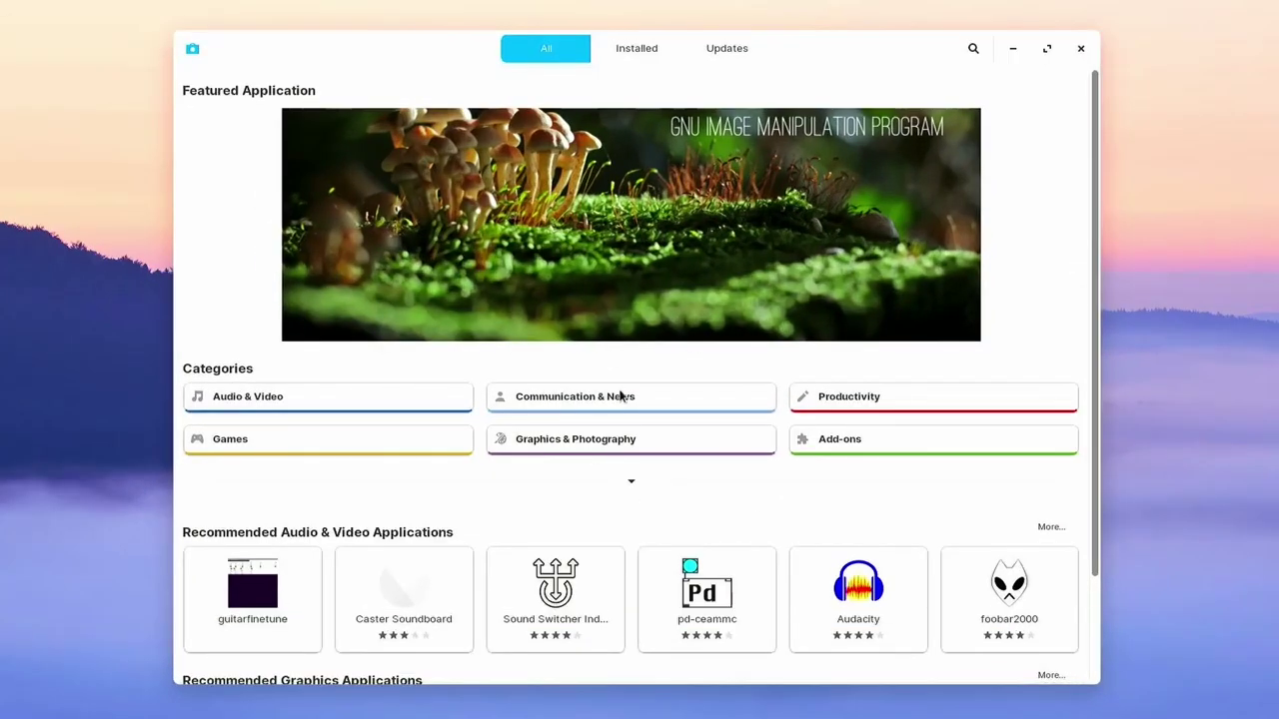
scroll(866, 452, "down", 2)
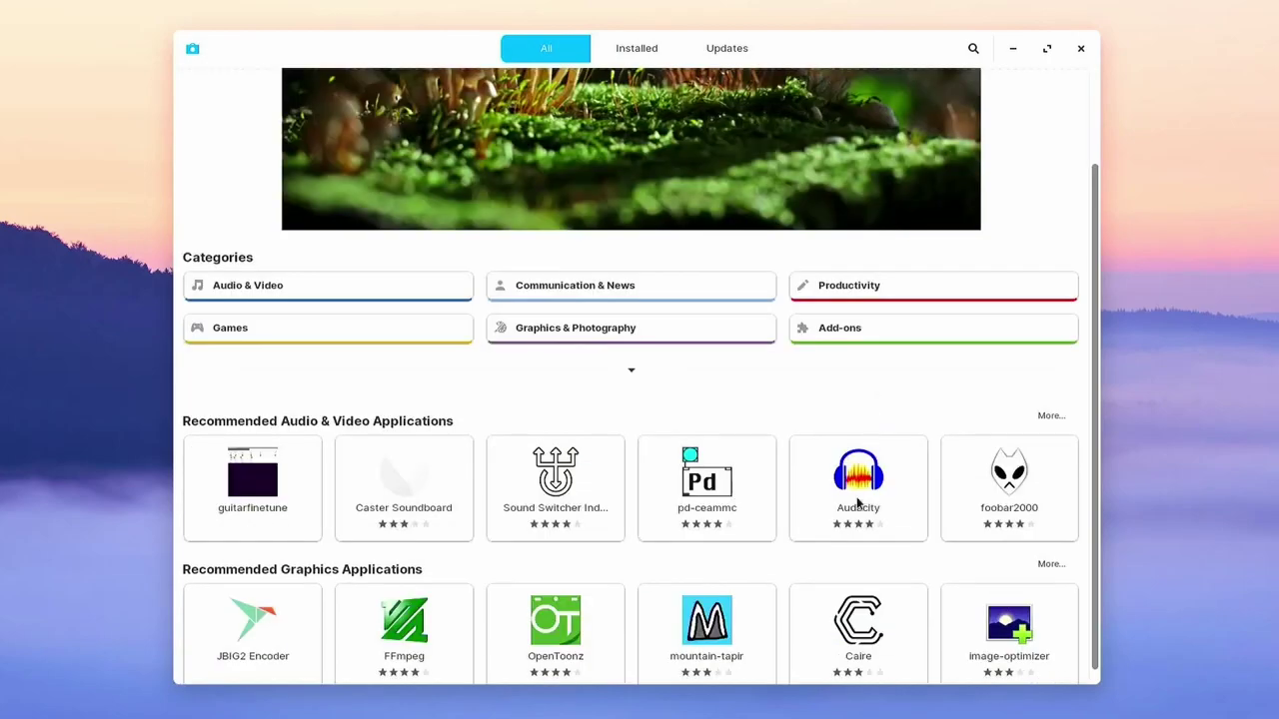
Search the store for 'video', then view the Installed and Updates lists.
left_click(974, 52)
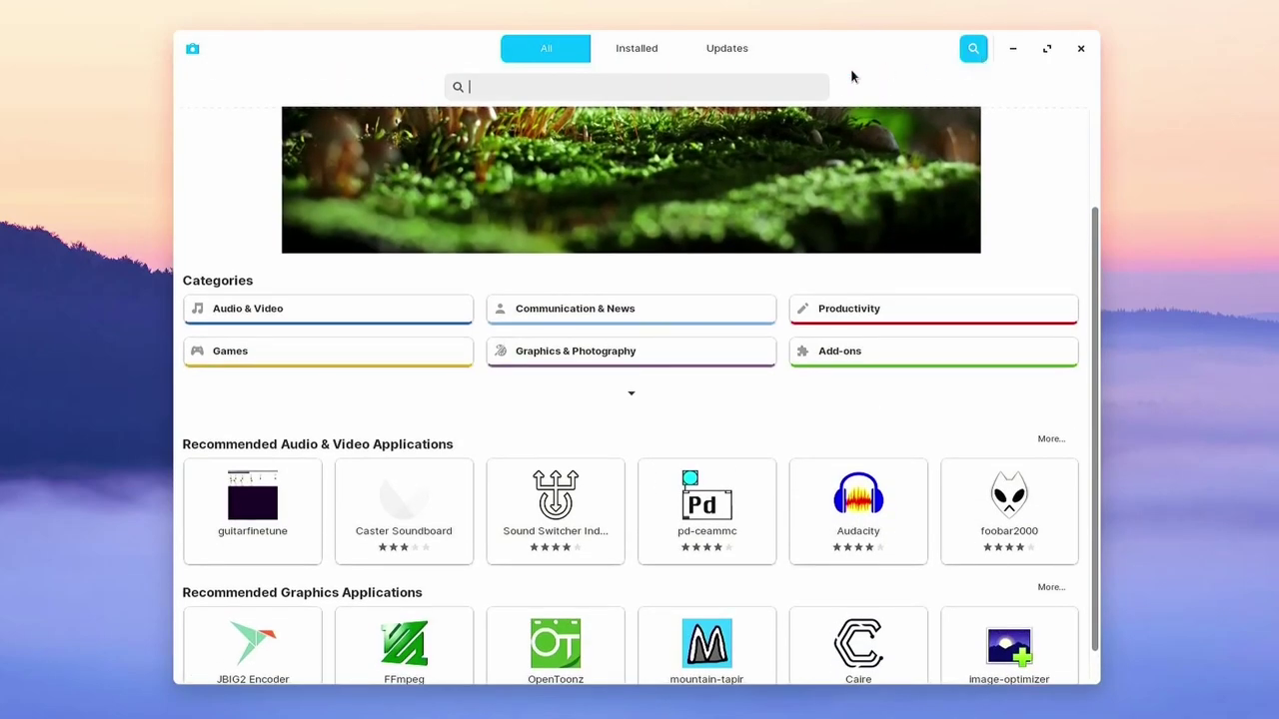
type("video")
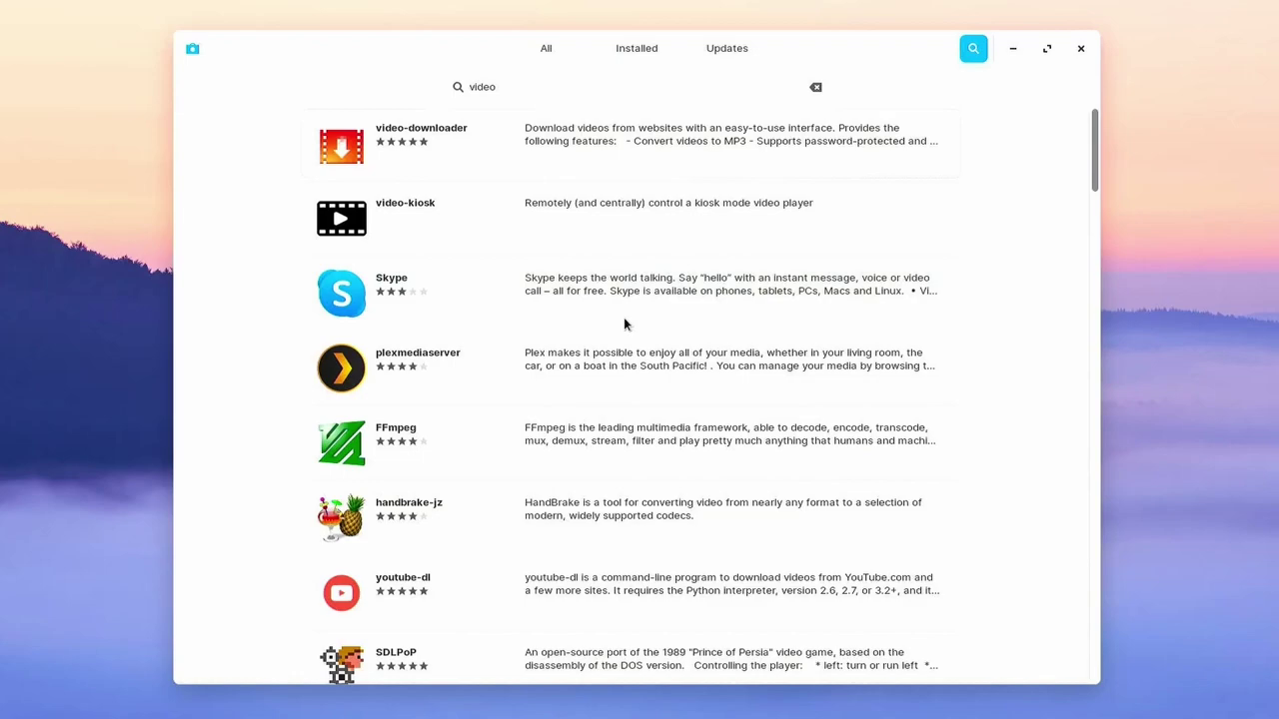
left_click(636, 48)
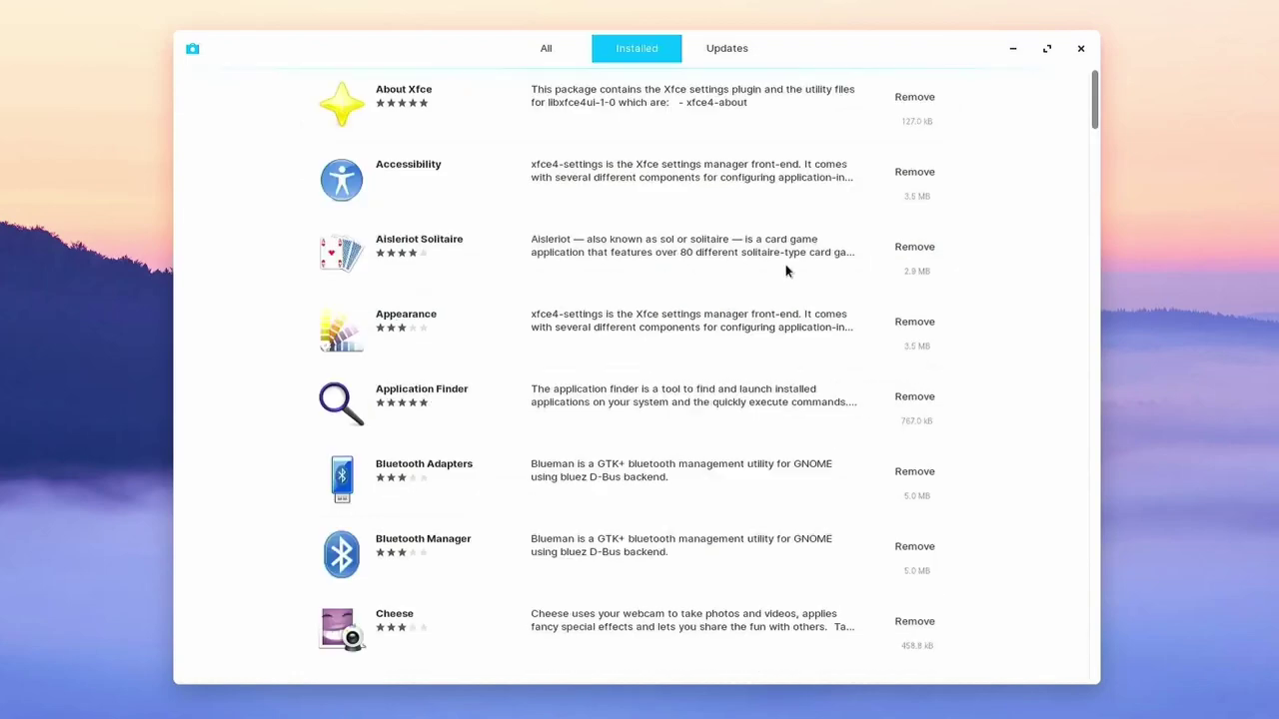
key("ctrl+Tab")
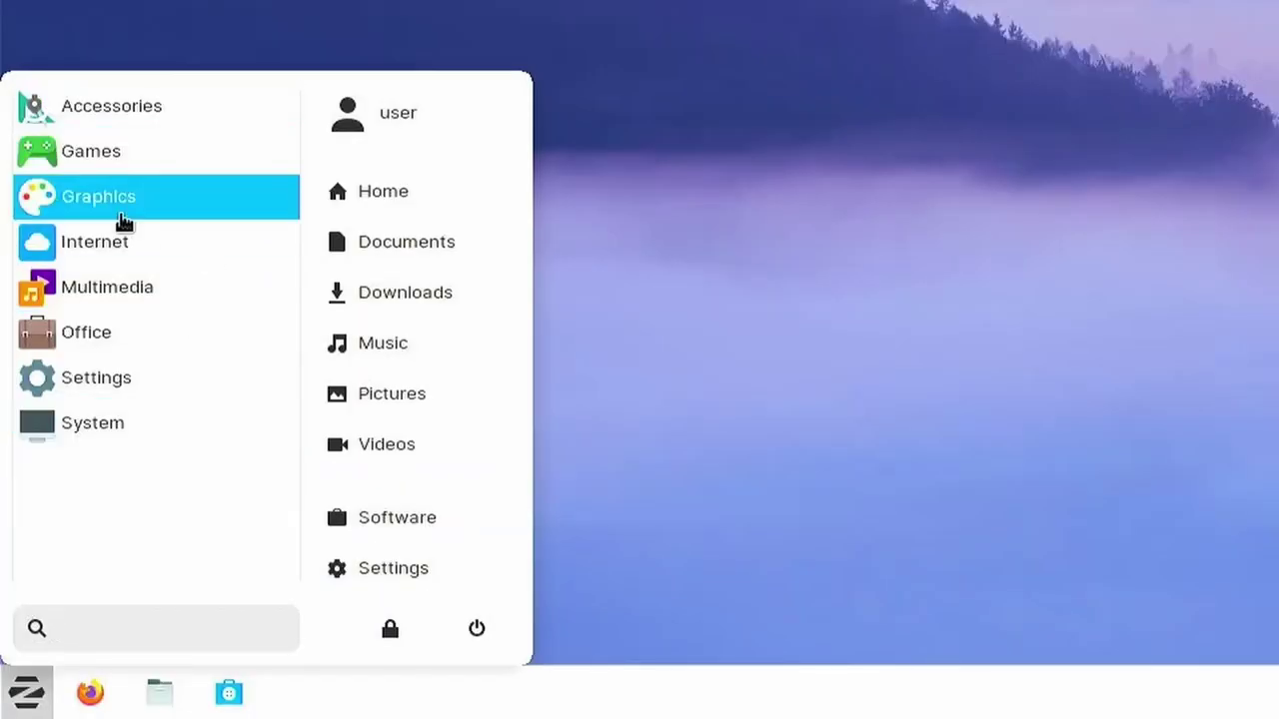
Launch Calculator from the Accessories category of the Zorin menu.
left_click(149, 120)
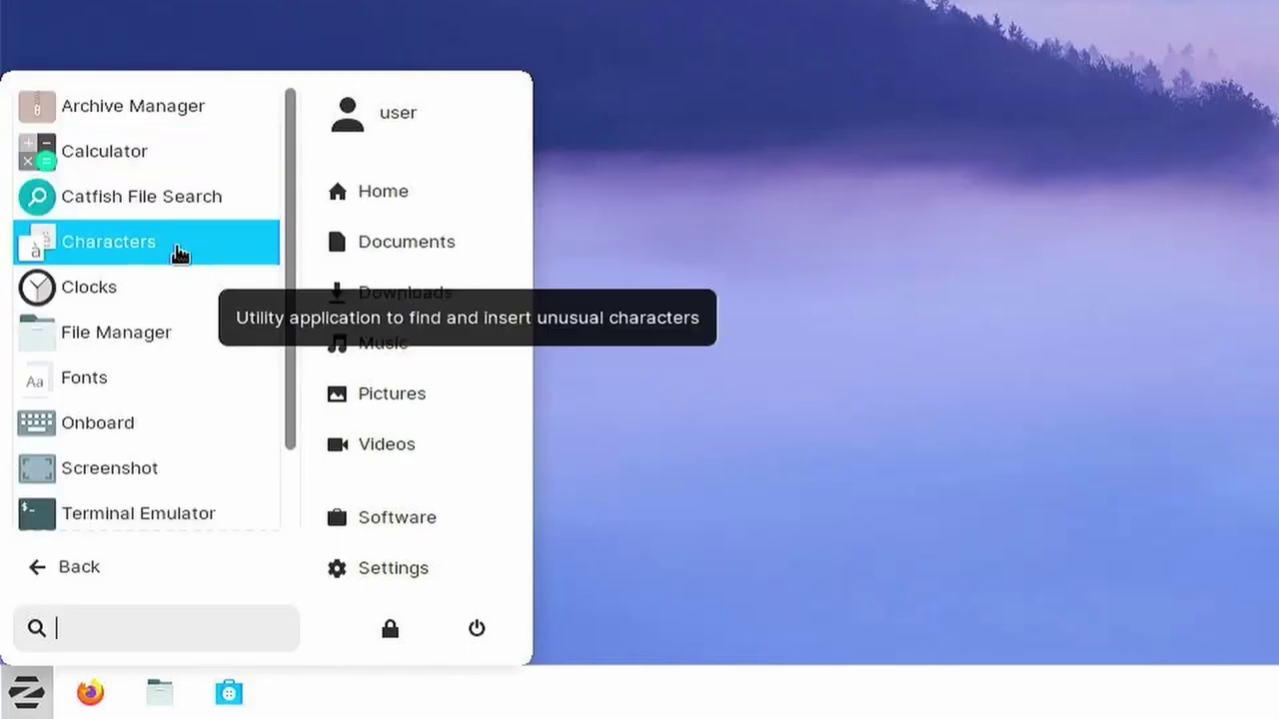
scroll(176, 470, "down", 2)
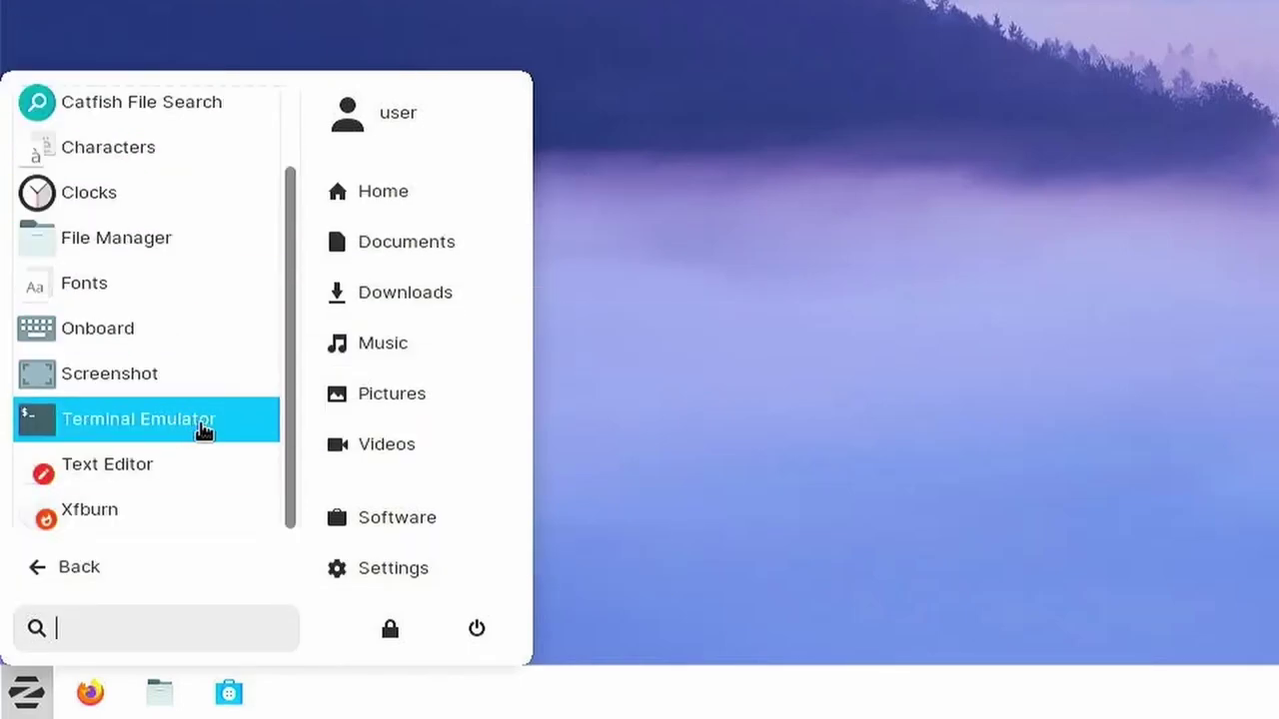
scroll(211, 295, "up", 2)
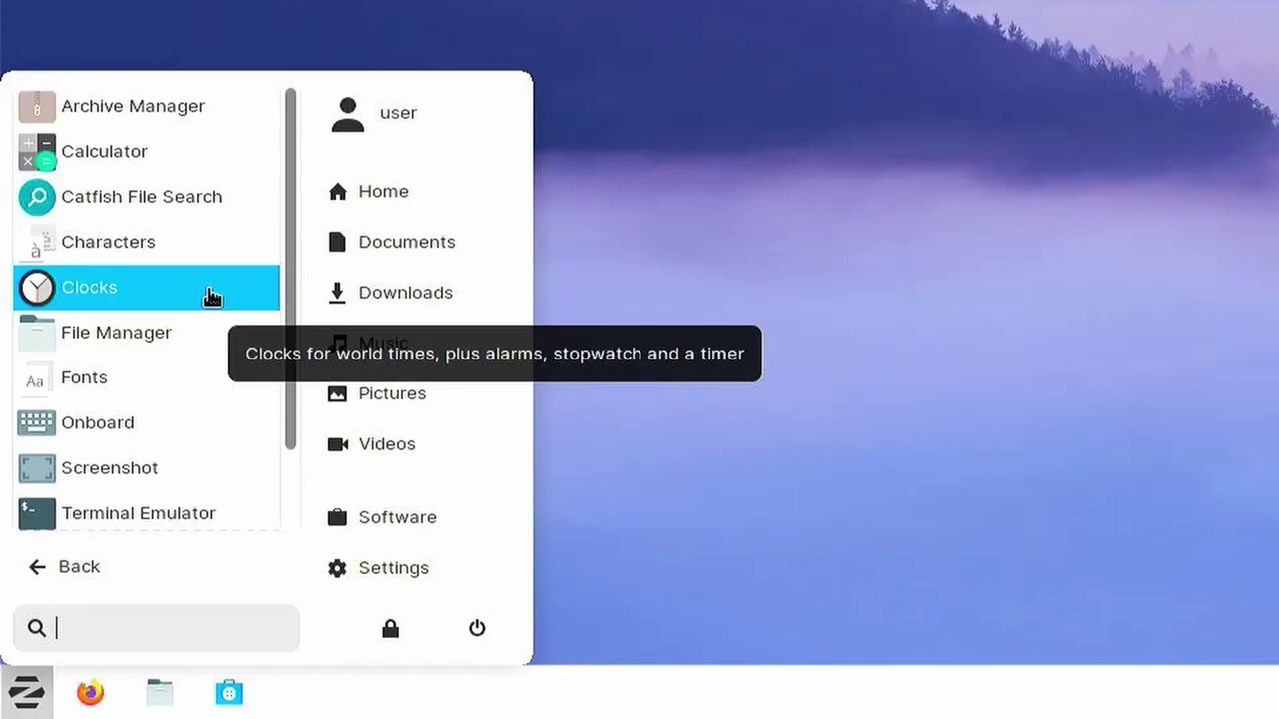
left_click(165, 165)
Cycle the calculator through Advanced and Financial to Keyboard mode, then enter 1+1.
left_click(586, 69)
left_click(590, 170)
left_click(626, 50)
left_click(634, 203)
left_click(656, 50)
left_click(639, 272)
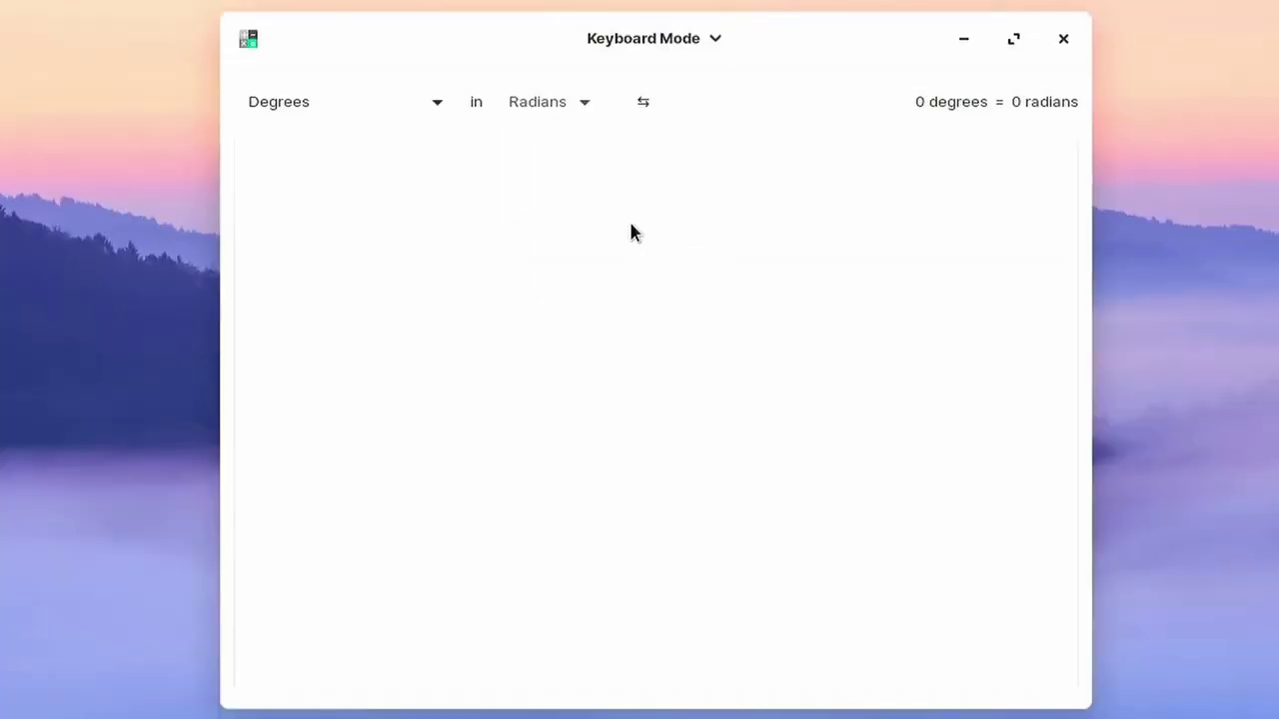
type("1+1")
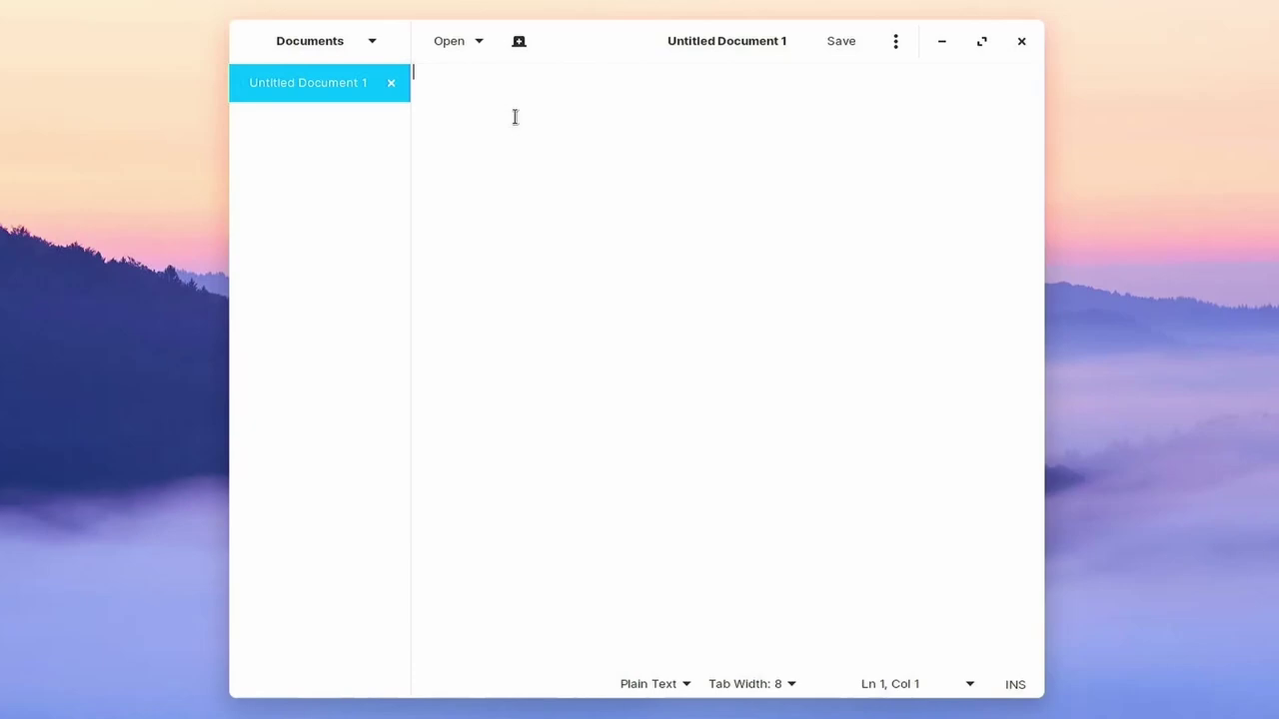
type("Hello, ")
type("!")
Add two new blank Text Editor documents, then show the Games applications.
double_click(526, 43)
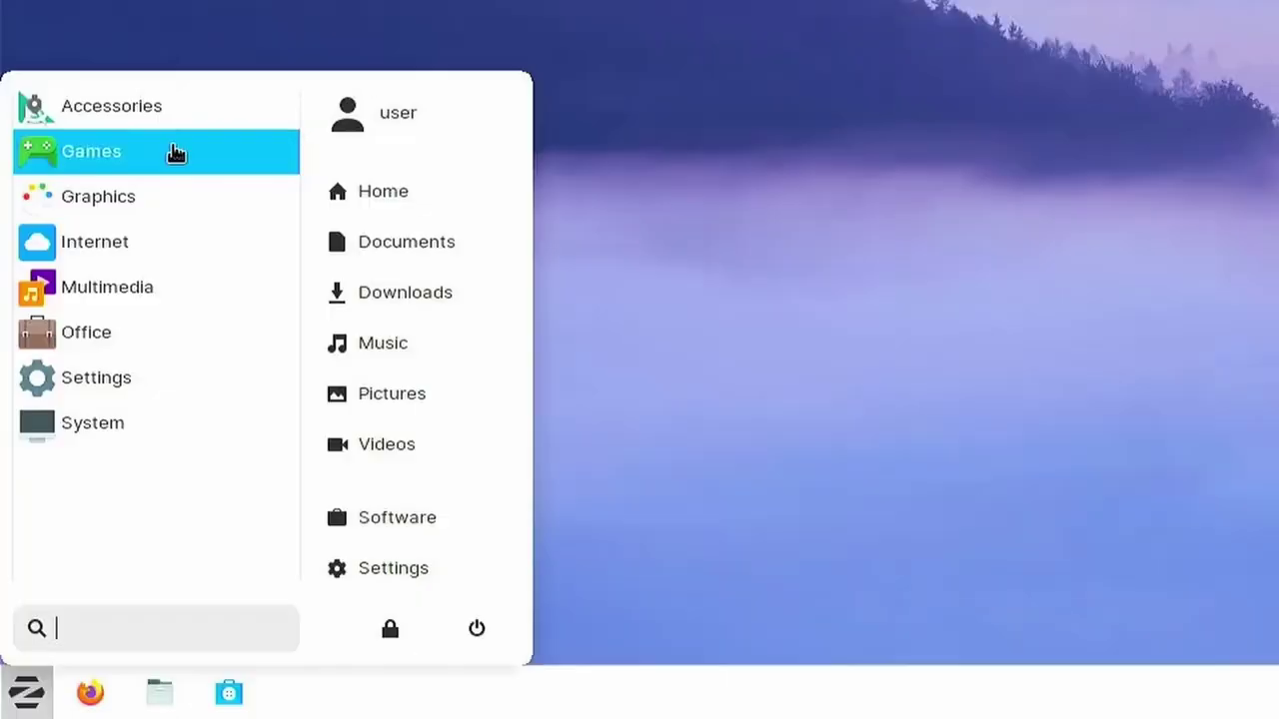
left_click(175, 151)
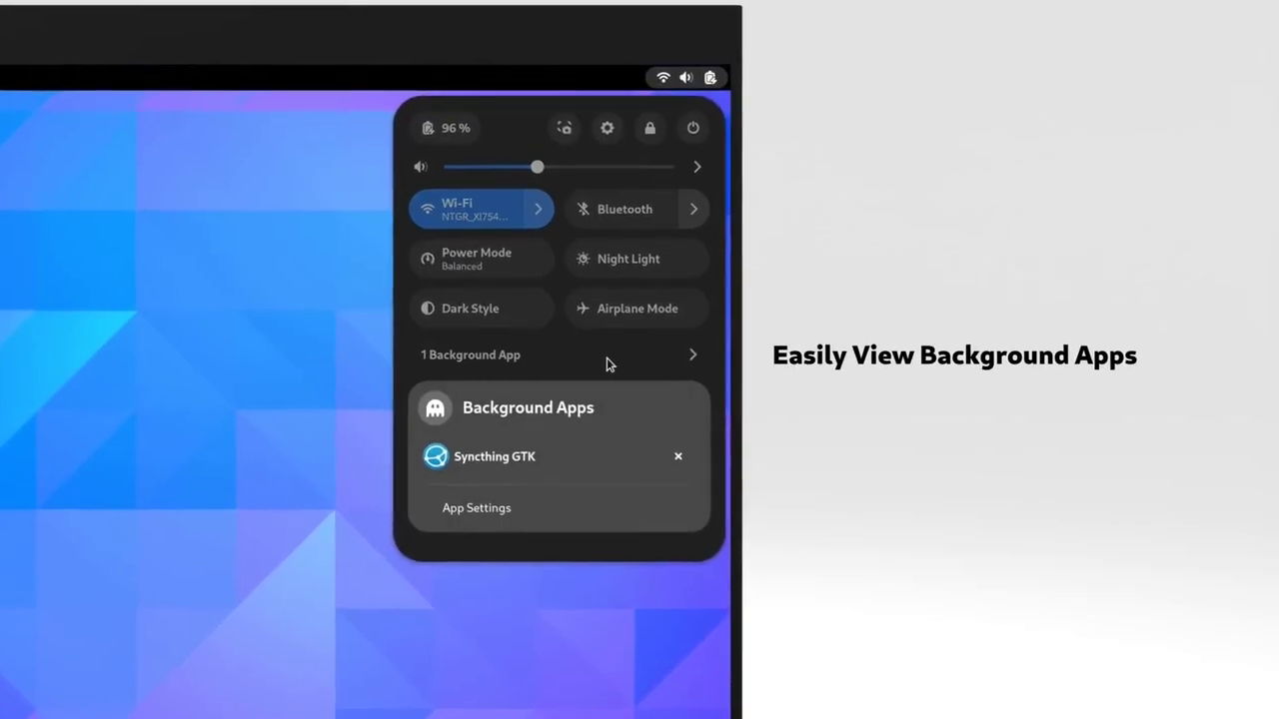
Turn Bluetooth on, then copy the GNOME Foundation group photo and paste it into Documents.
left_click(607, 358)
left_click(699, 198)
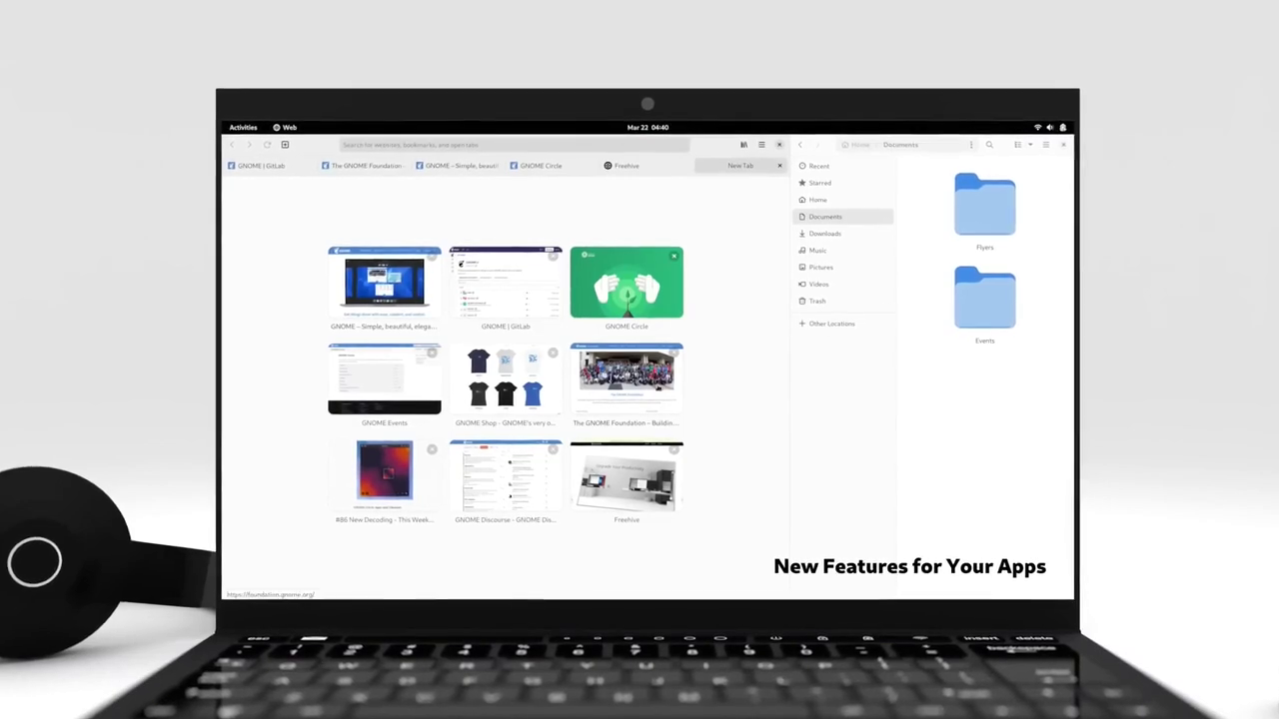
left_click(626, 378)
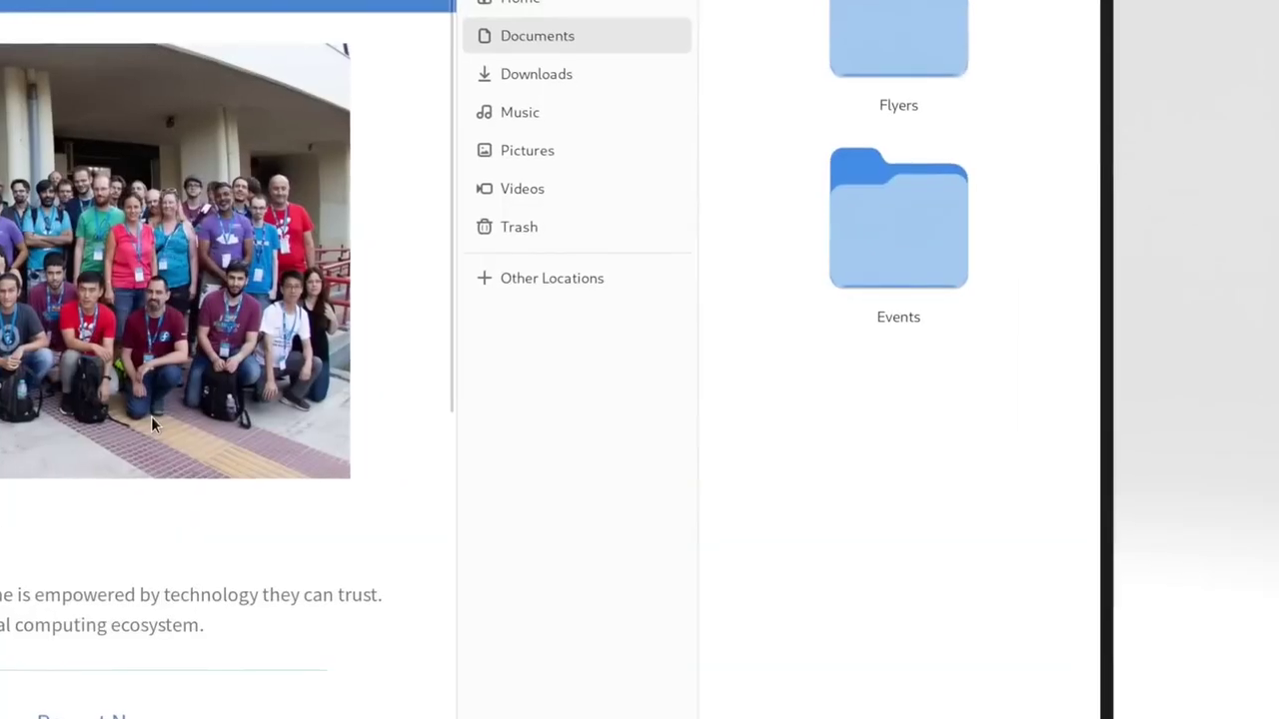
right_click(661, 388)
left_click(679, 409)
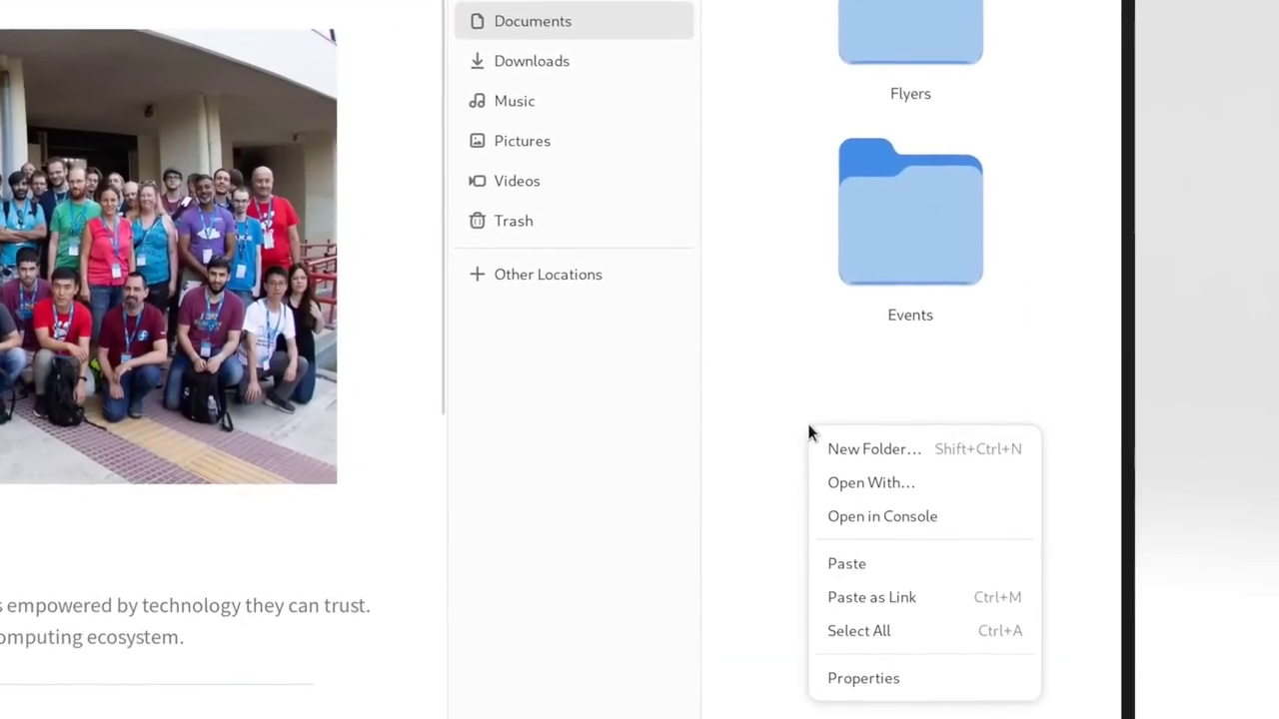
left_click(892, 569)
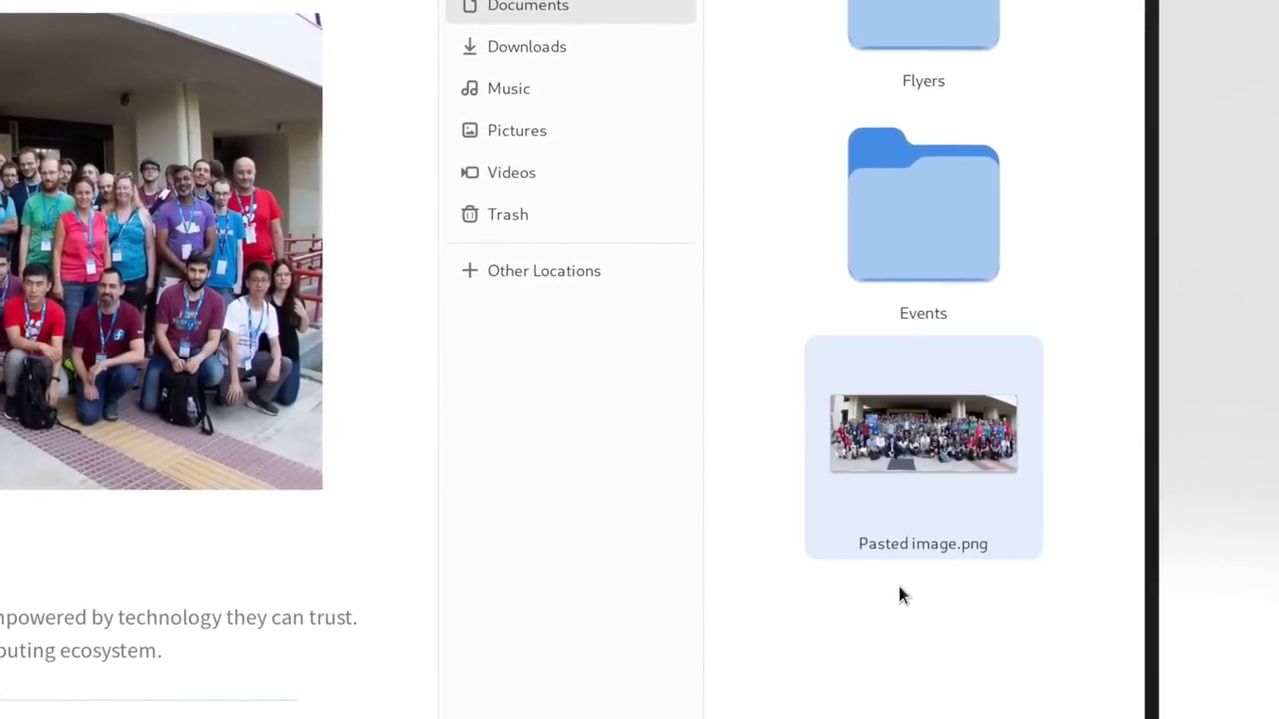
left_click(462, 235)
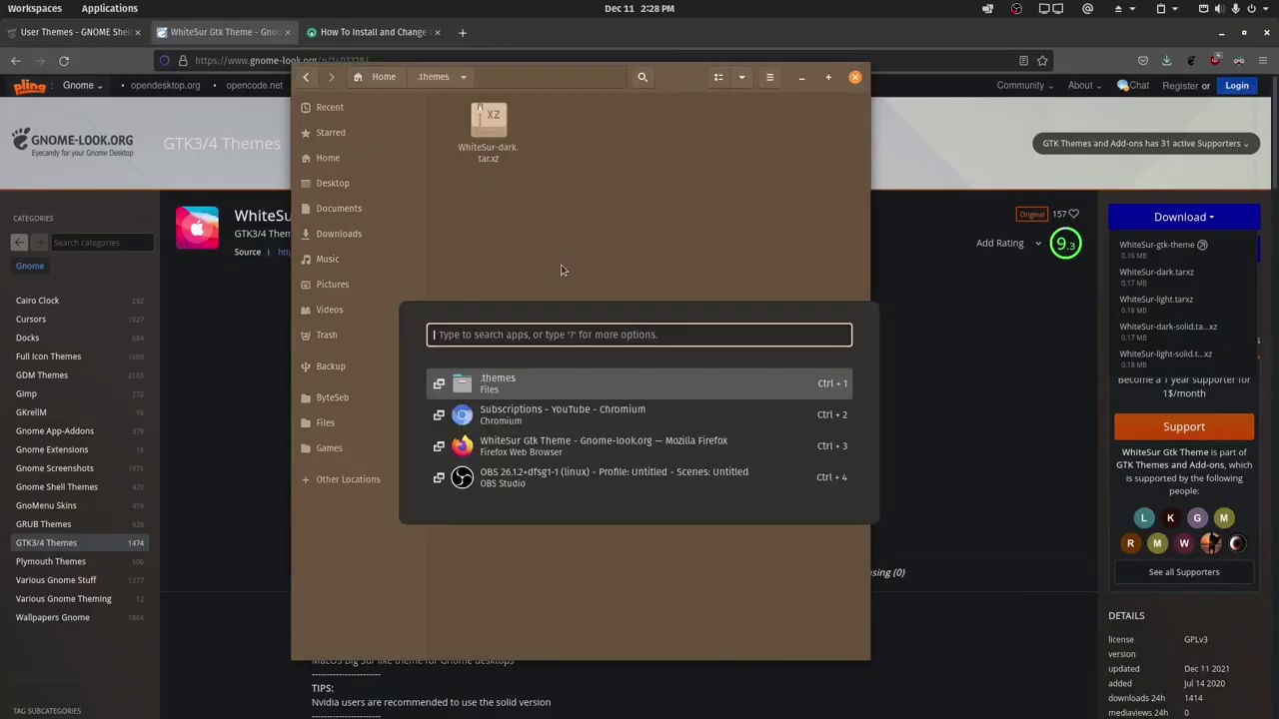
Start 'sudo apt install gnome-' in a terminal, then extract and delete the WhiteSur-dark archive.
key("ctrl+alt+t")
type("sudo apt install gnome-")
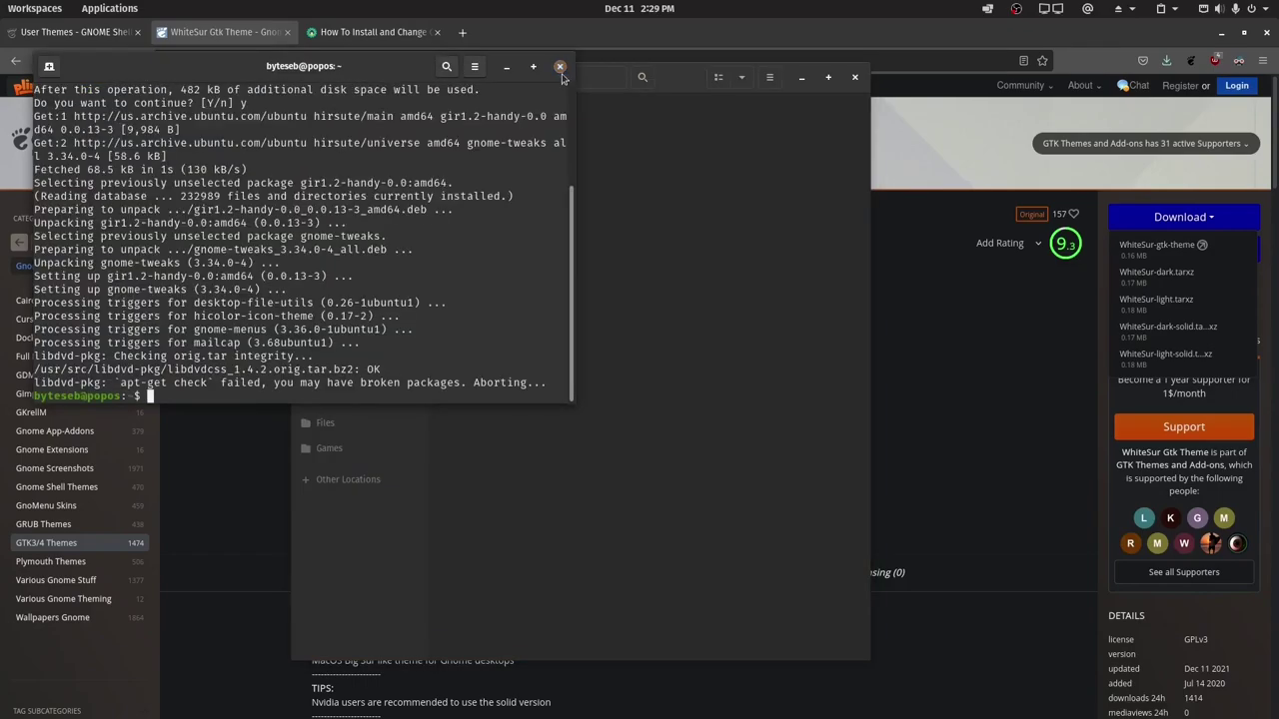
left_click(559, 66)
right_click(487, 145)
left_click(580, 287)
key("Delete")
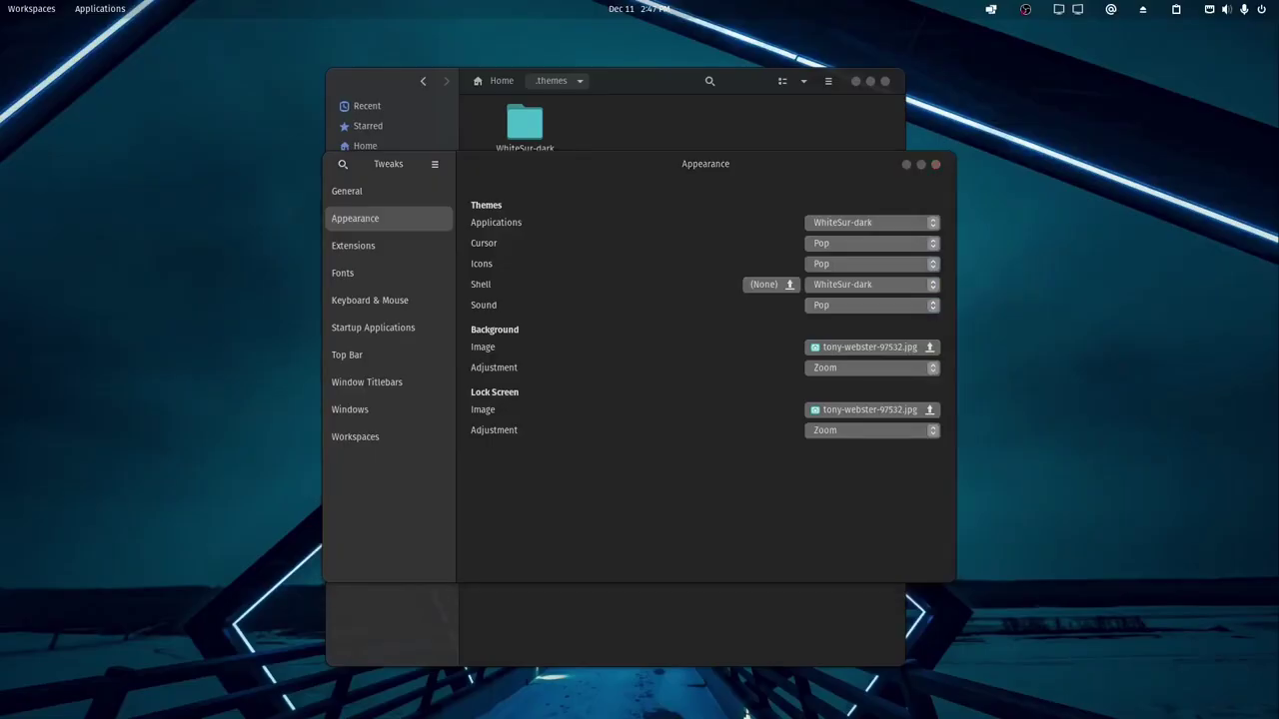
Bring the Tweaks window forward and clear the selected quote text.
left_click(756, 437)
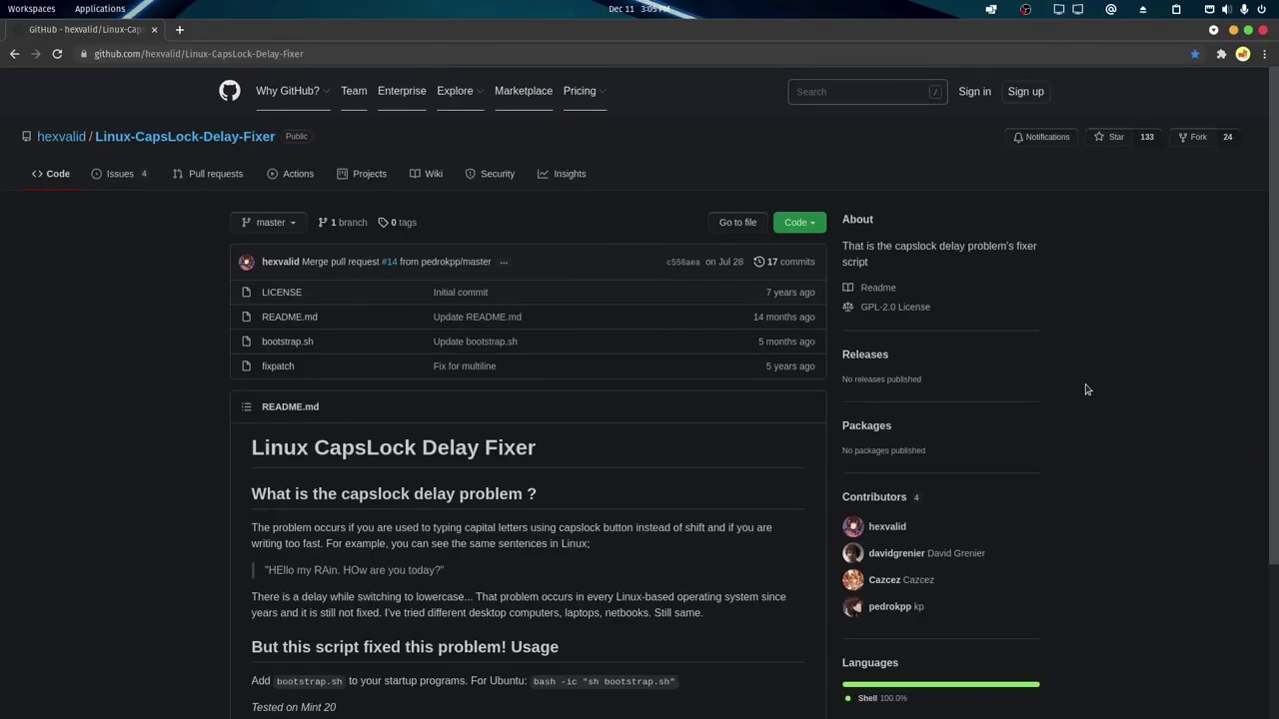
left_click_drag(264, 572, 455, 572)
left_click(455, 572)
scroll(452, 566, "down", 2)
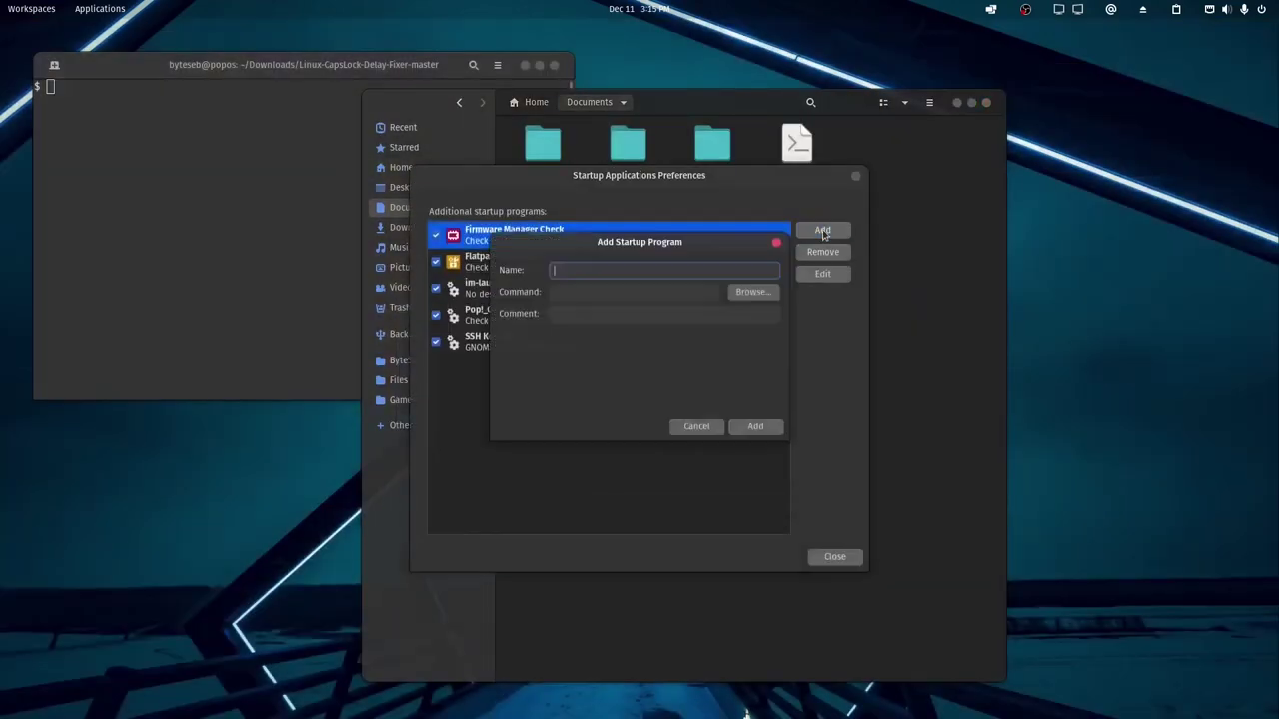
Name a startup entry 'Keyboard fix', browse for its command, and type a greeting with song lyrics.
type("Keyboard fix")
key("Tab")
left_click(752, 290)
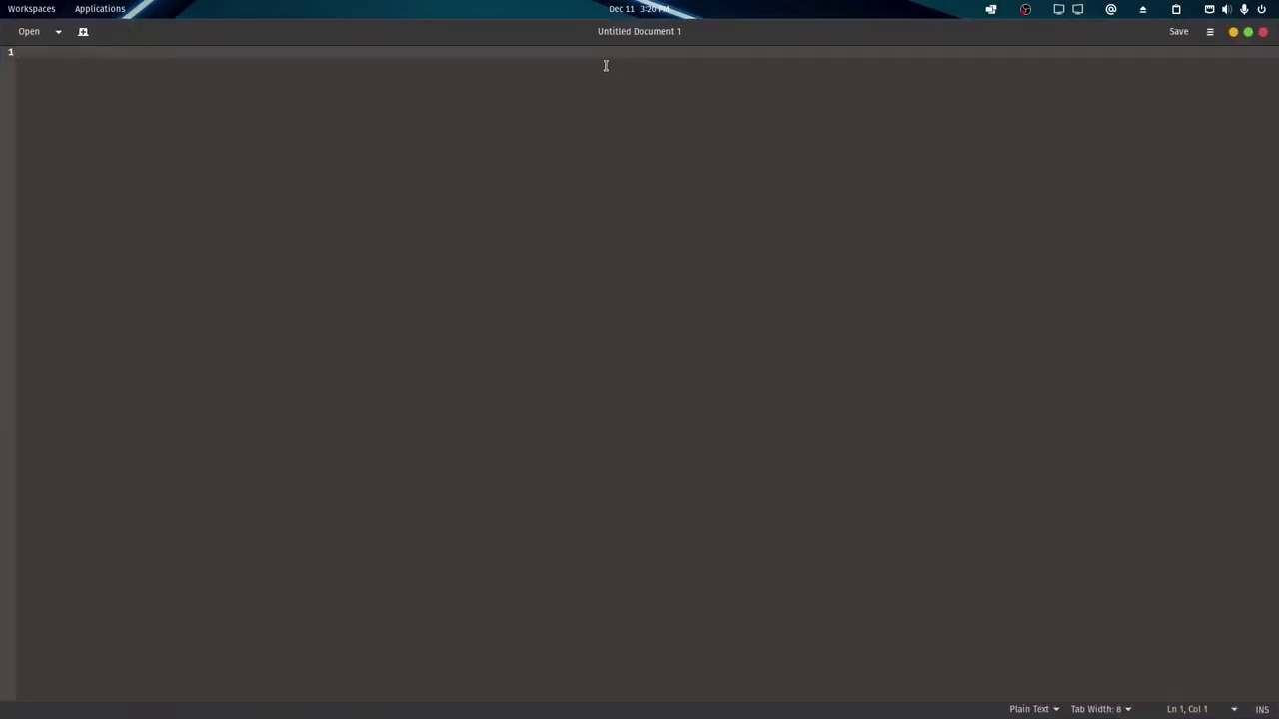
type("Hello, World. ByteSeb Here. Never Gonna Give You Up, Never Gonna Let You Down")
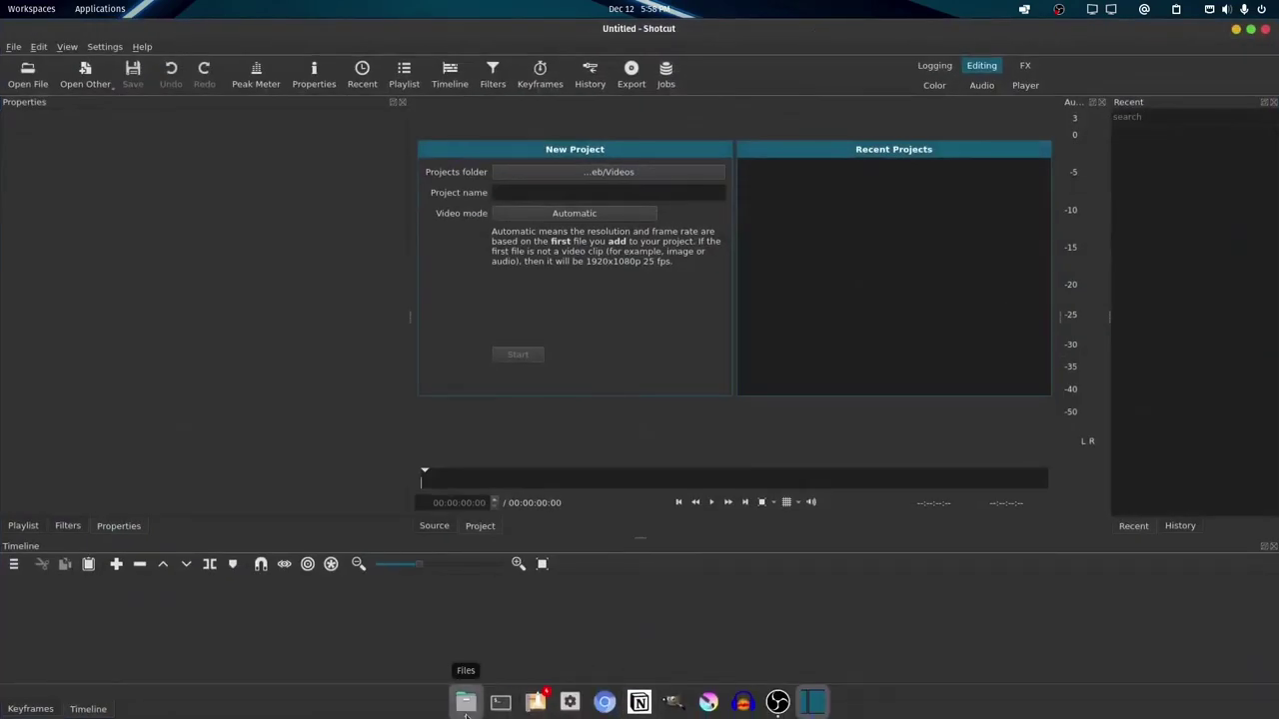
Open the media folder, inspect the Arch.png clip's keyframes, then return to playlist and timeline.
left_click(469, 699)
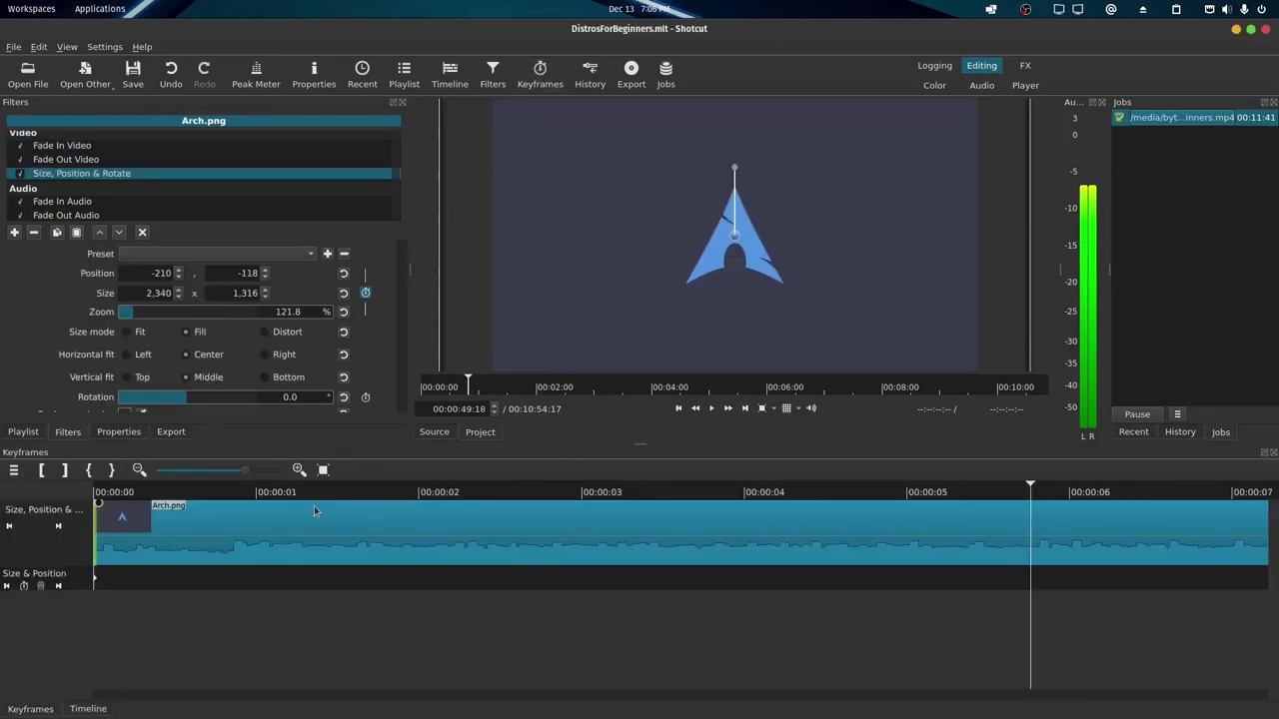
left_click(448, 75)
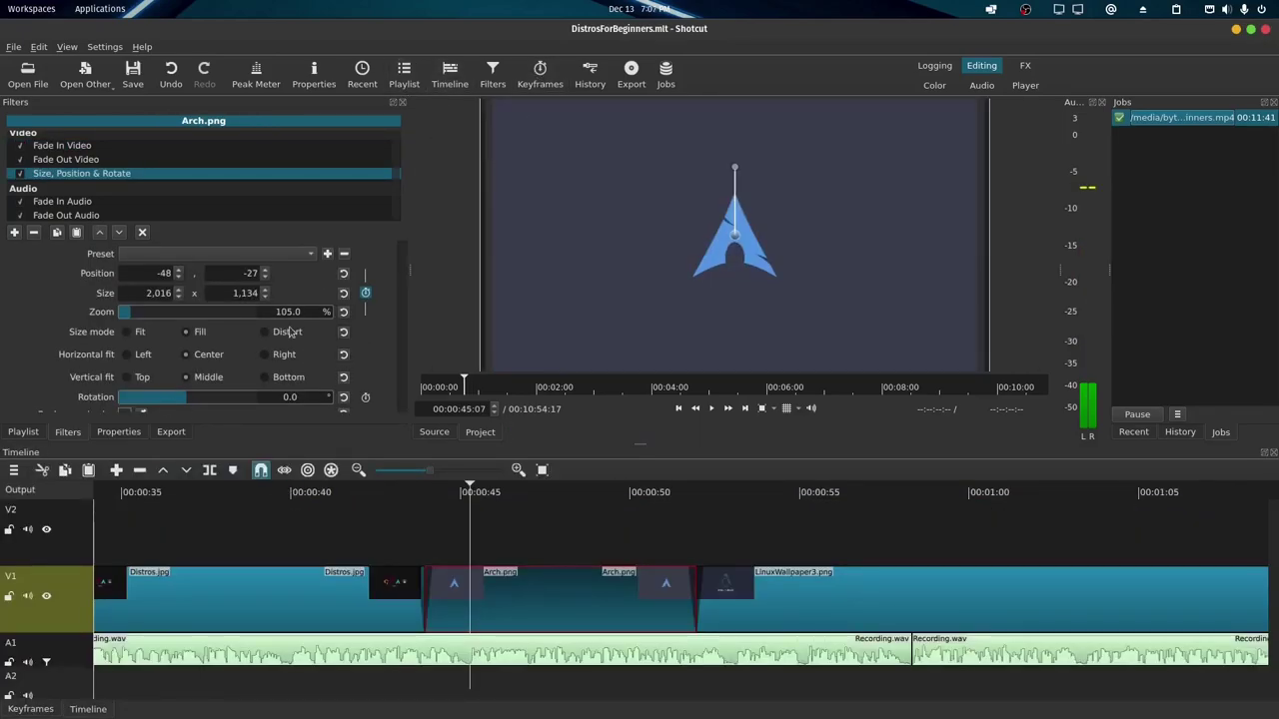
scroll(826, 588, "down", 2)
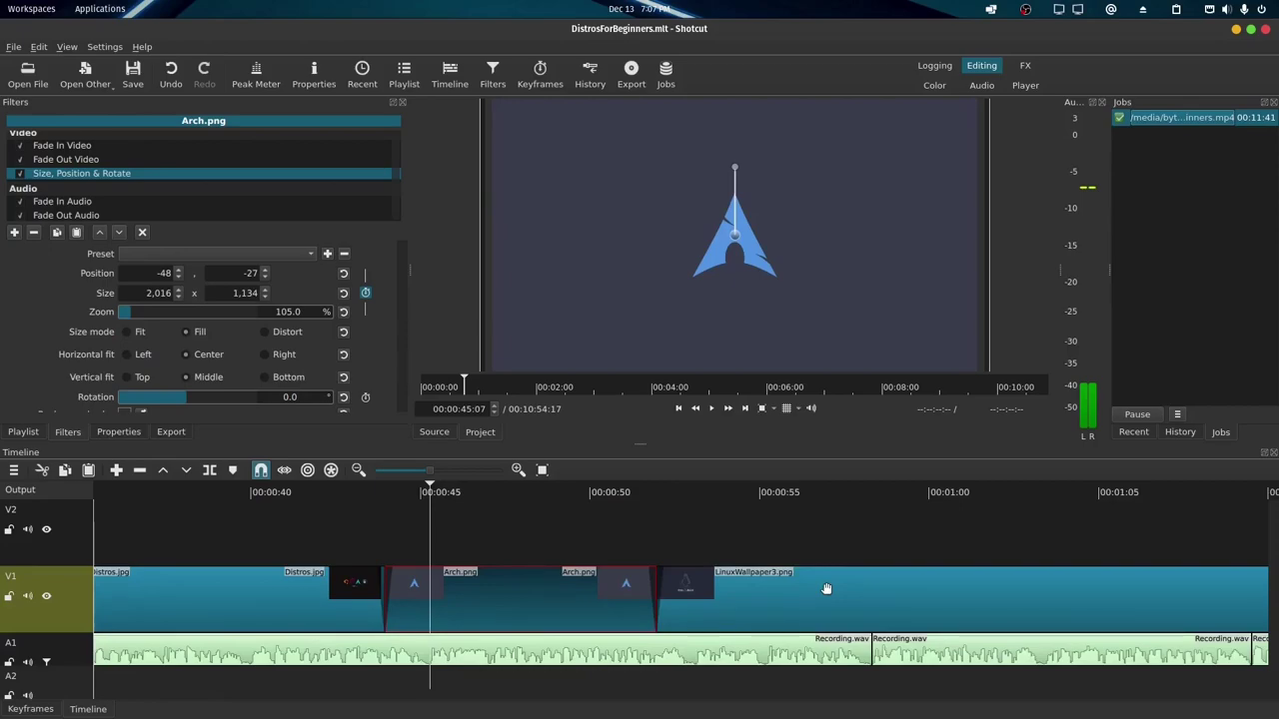
left_click(538, 74)
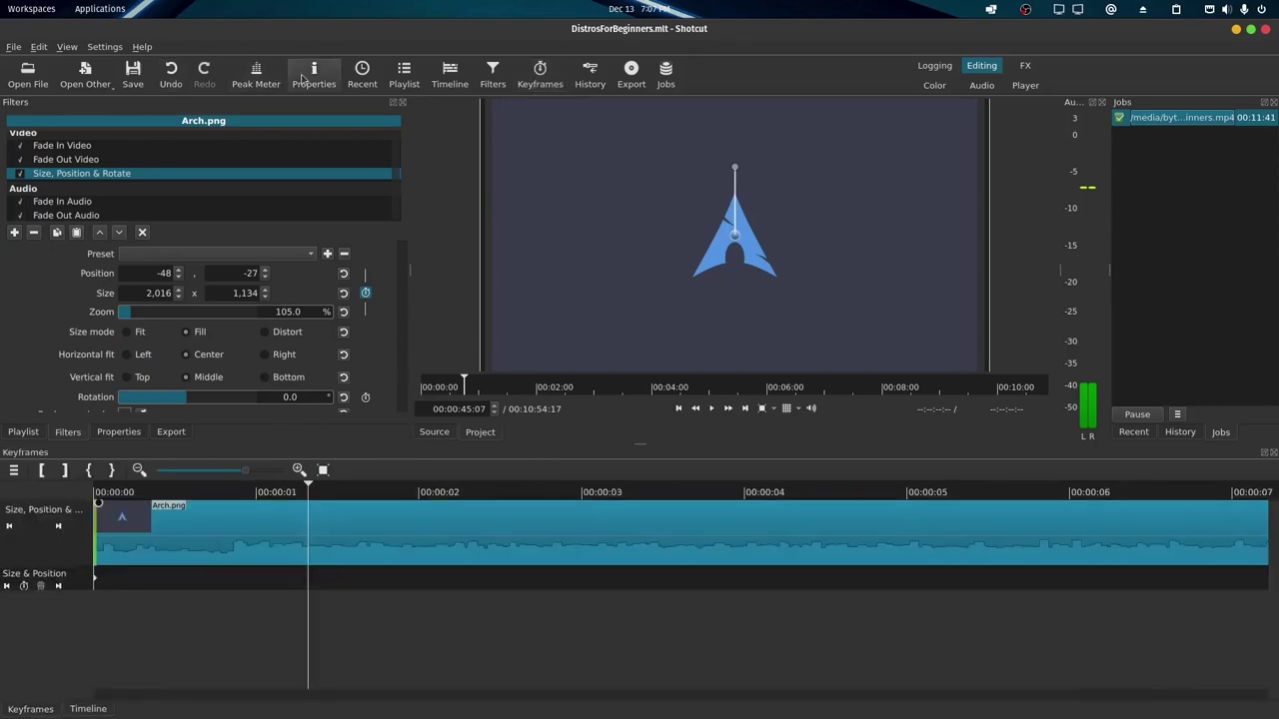
left_click(403, 76)
left_click(446, 80)
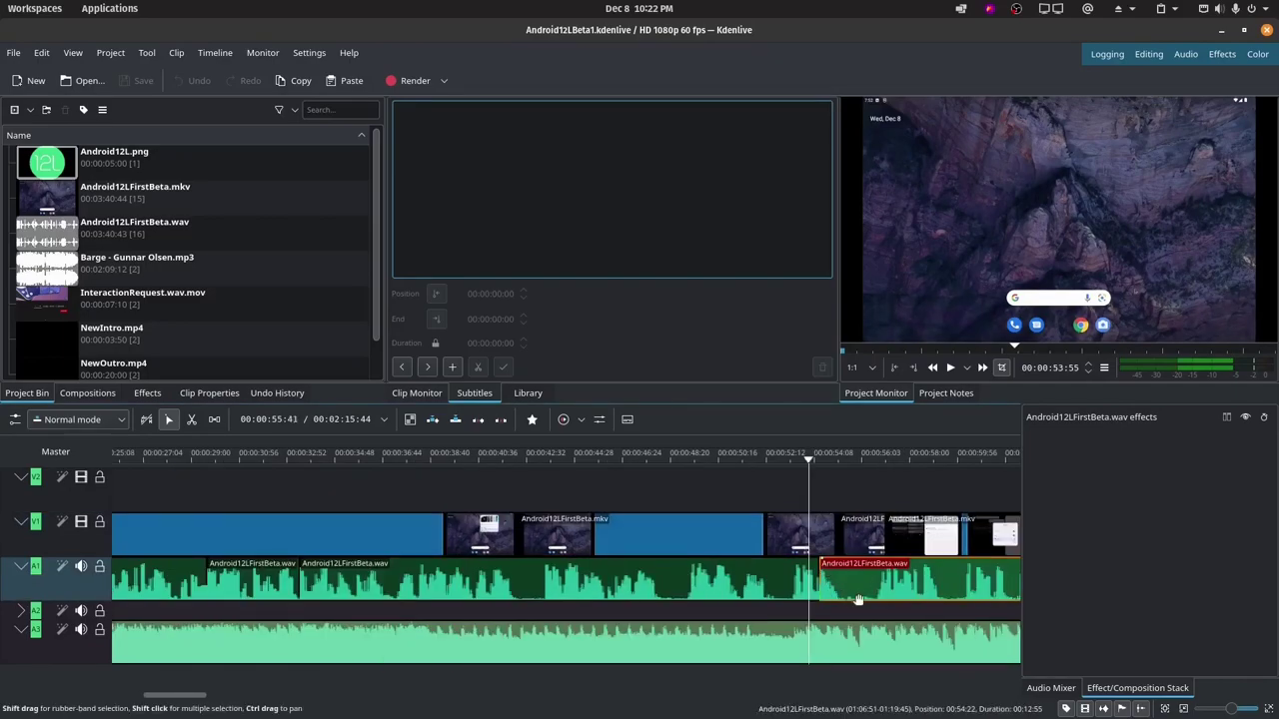
Play and pause the Android 12L edit, then move the playhead back to the start.
key("space")
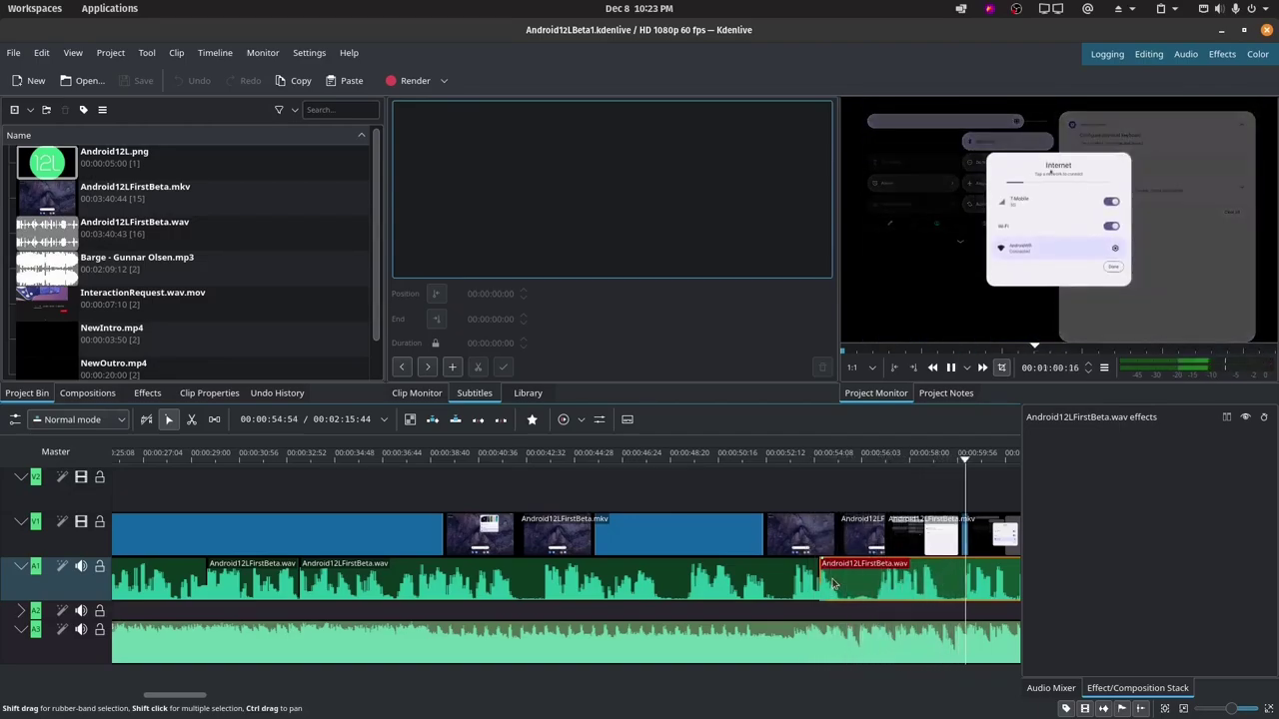
key("space")
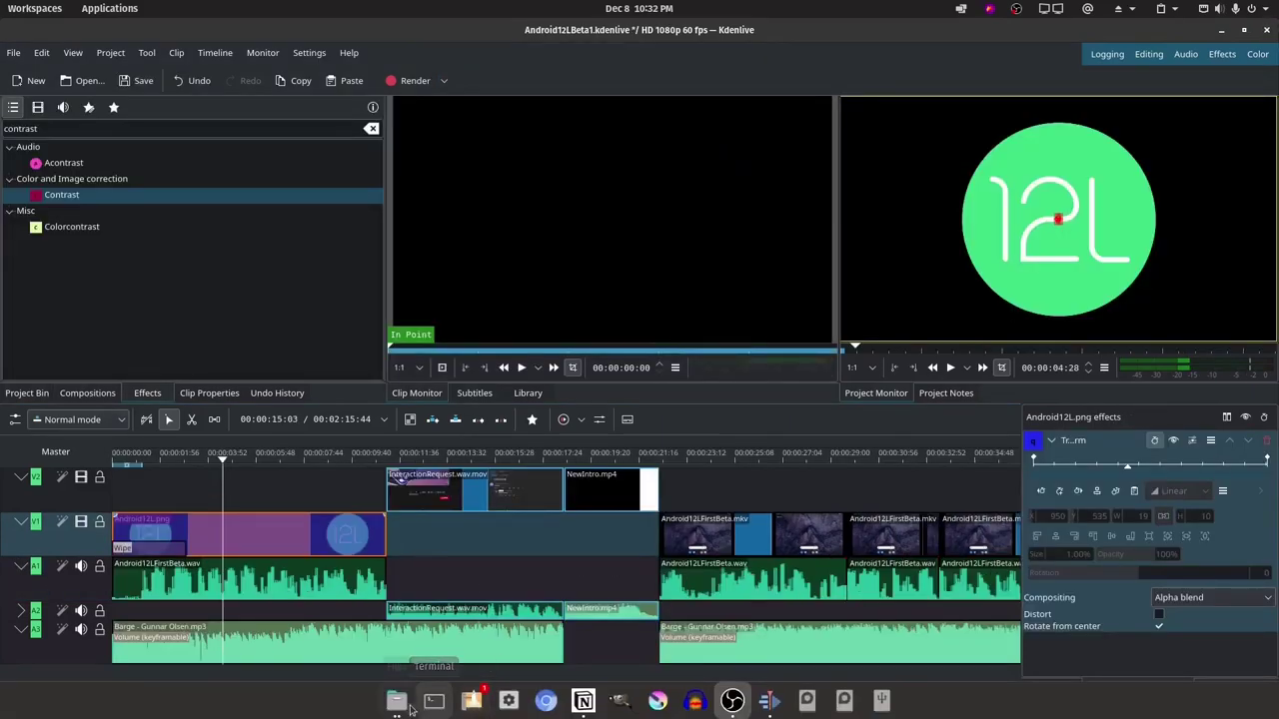
mouse_move(410, 709)
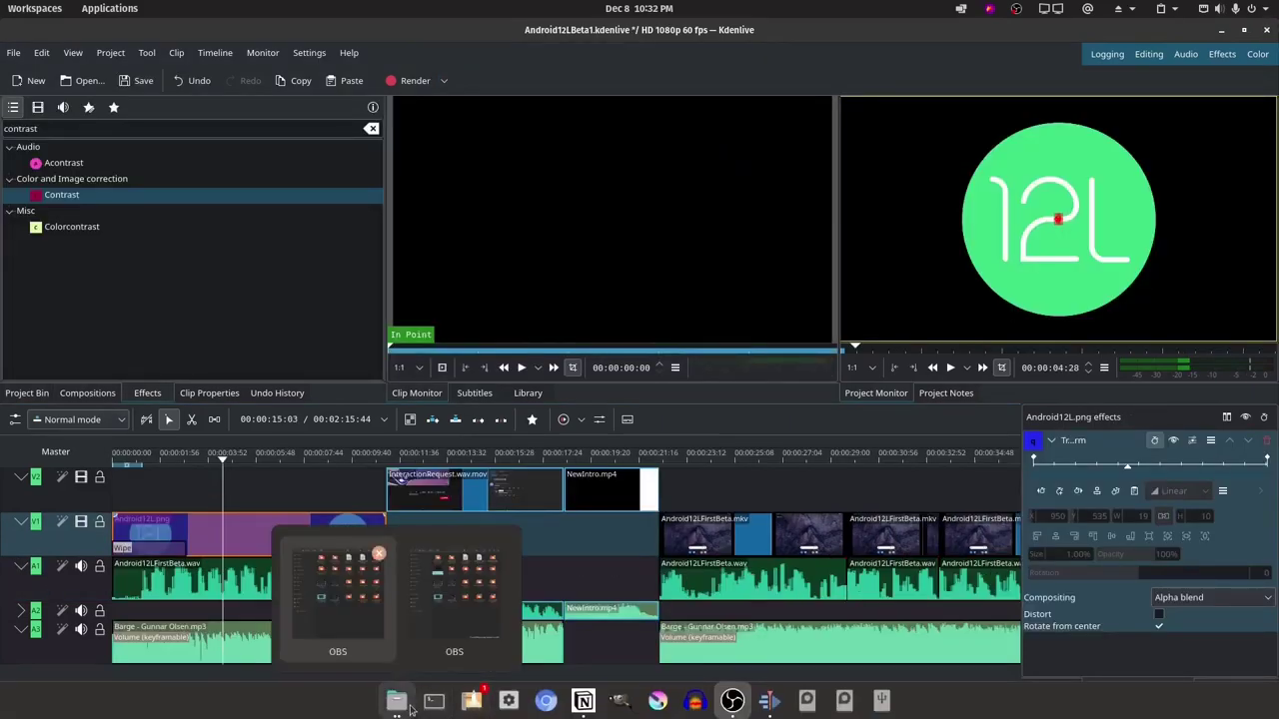
left_click(120, 474)
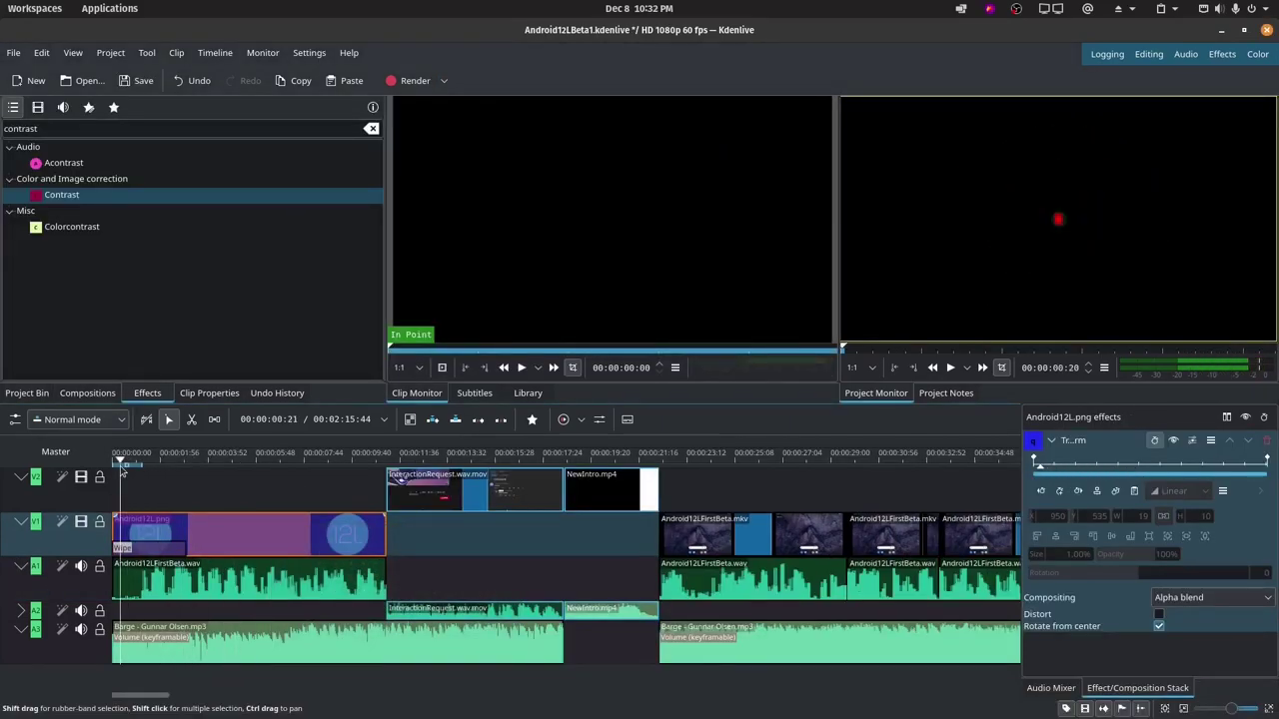
Play the opening 12L logo animation, then scrub the intro back to about 4 seconds.
key("space")
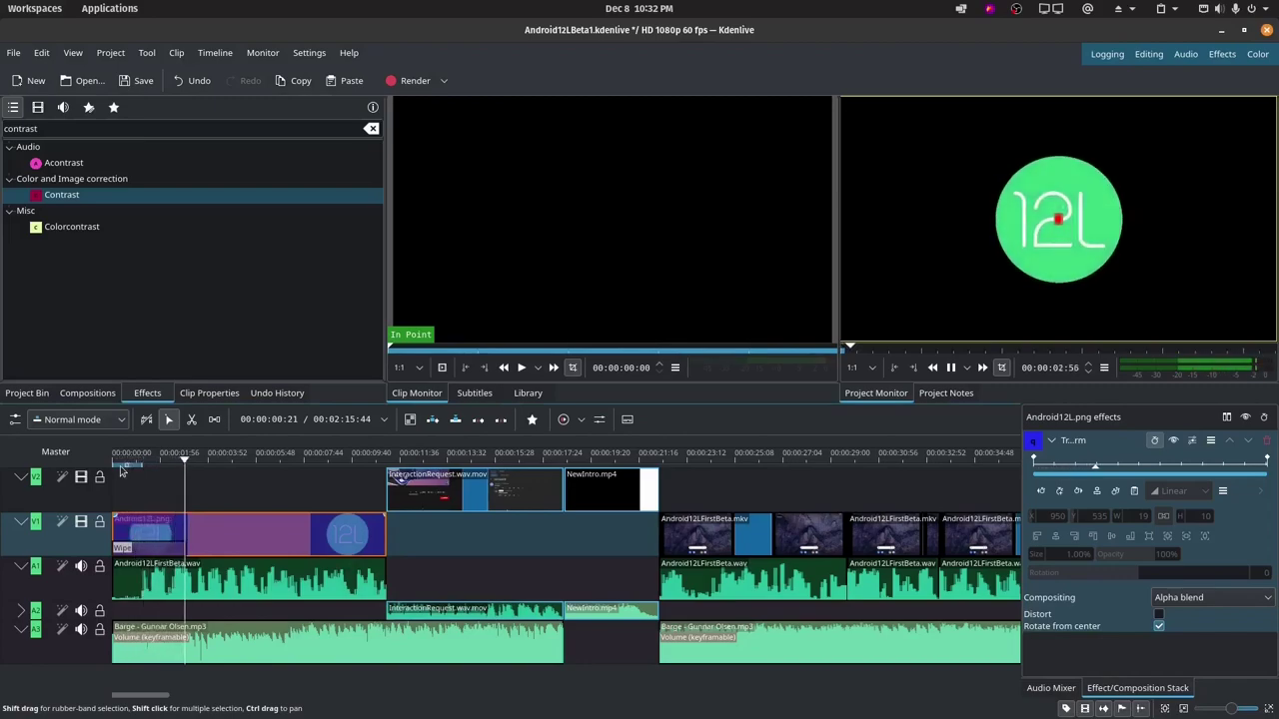
key("space")
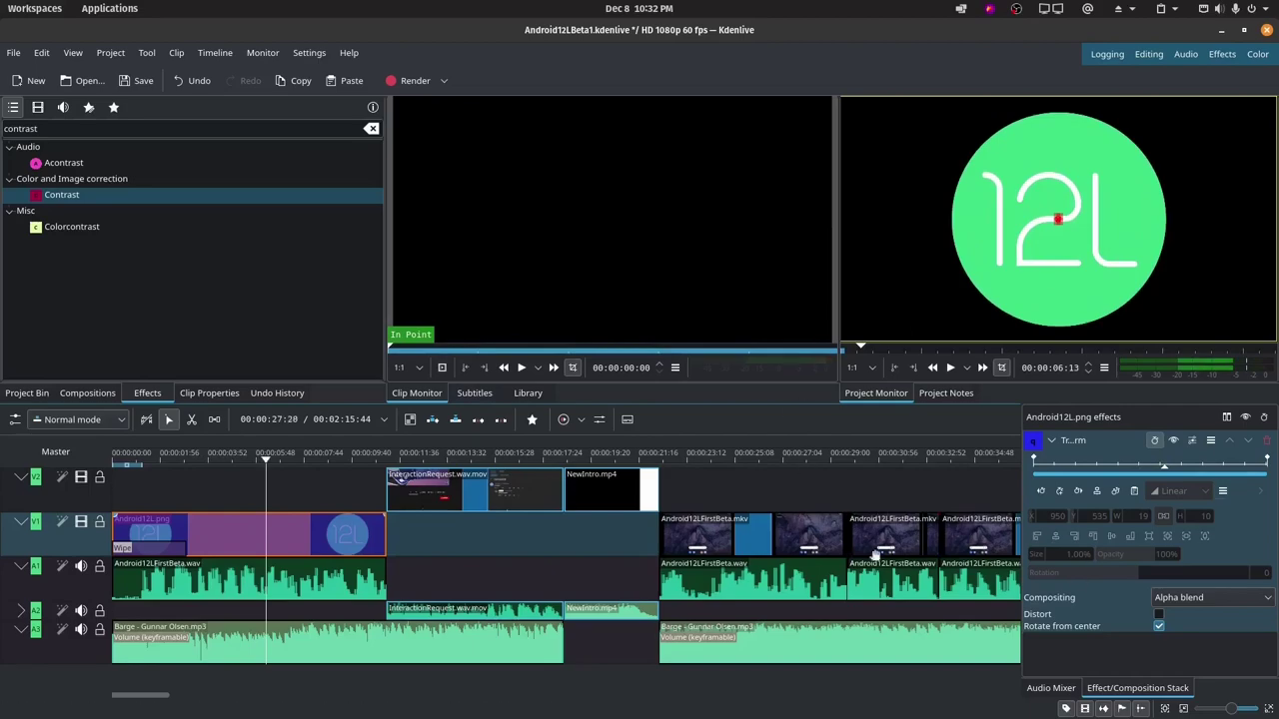
left_click(321, 474)
mouse_move(335, 476)
left_mouse_down()
mouse_move(386, 479)
mouse_move(224, 490)
mouse_move(397, 490)
left_mouse_up()
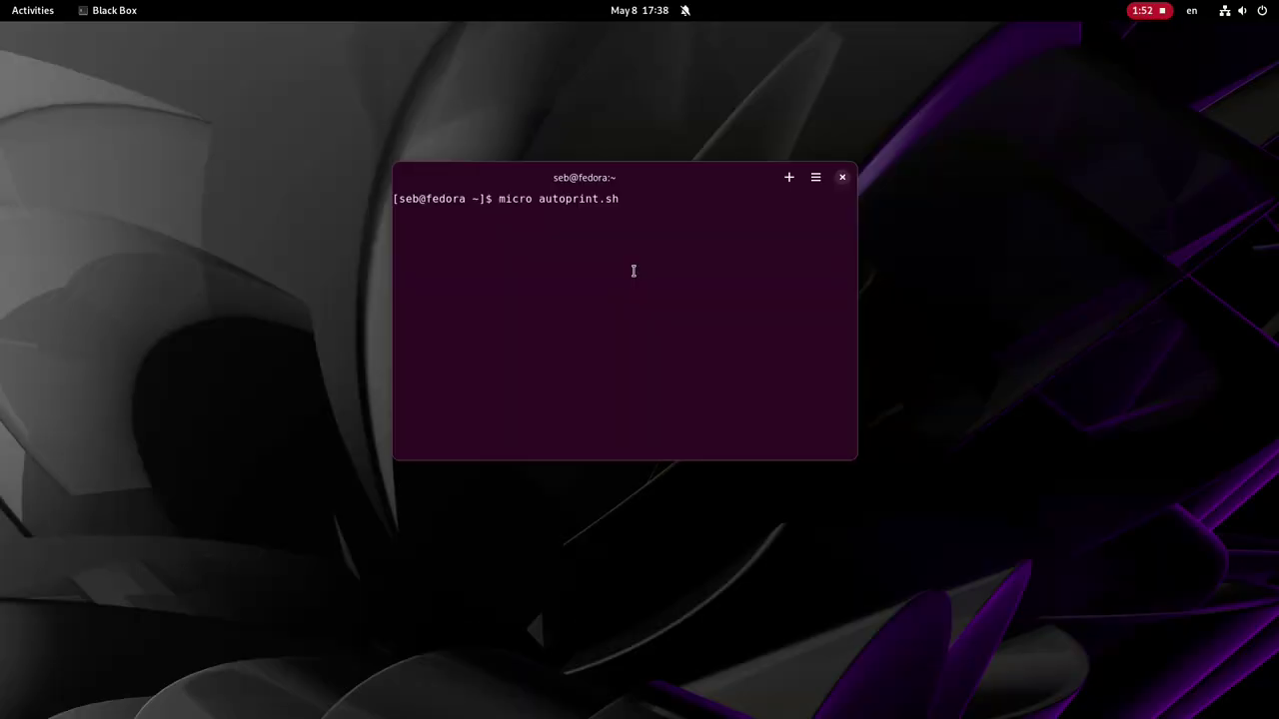
In micro, change line 3 to assign fullpath and add an 'echo Printing $fullpath' line.
key("Return")
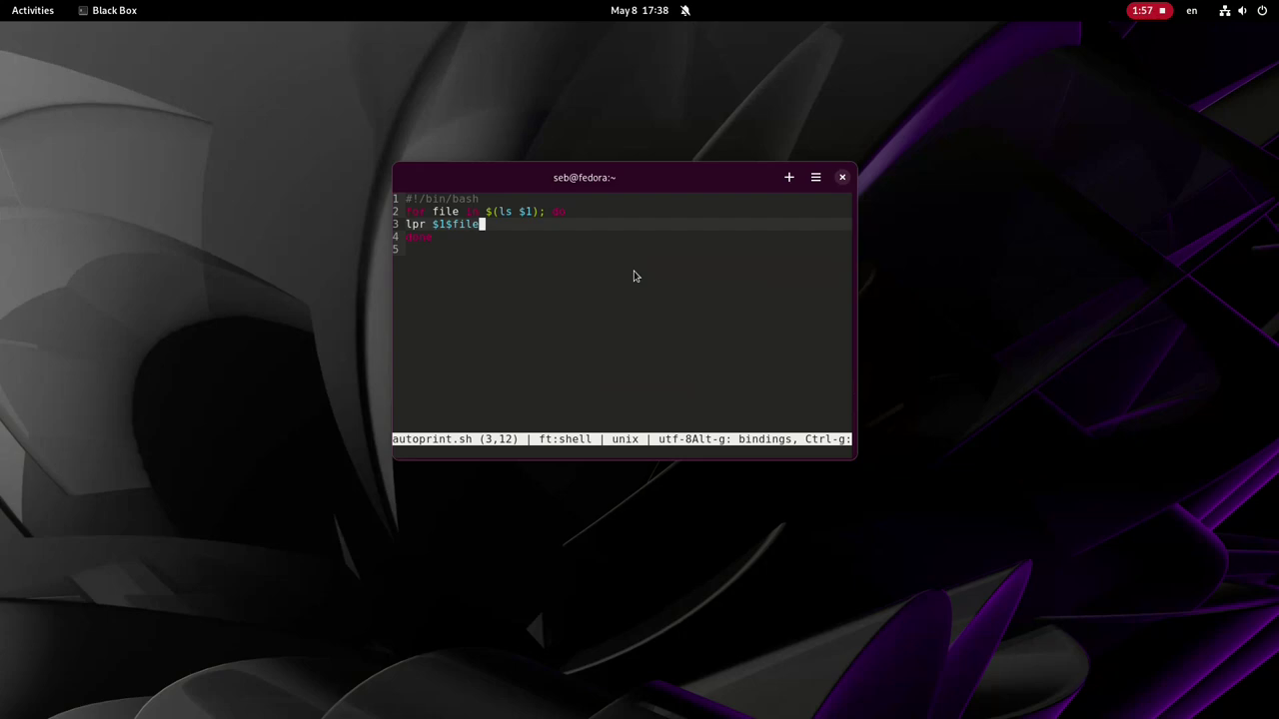
key("Left")
key("Left")
key("Left")
key("BackSpace")
key("BackSpace")
key("BackSpace")
type("fullpath=")
key("Right")
key("Right")
key("Right")
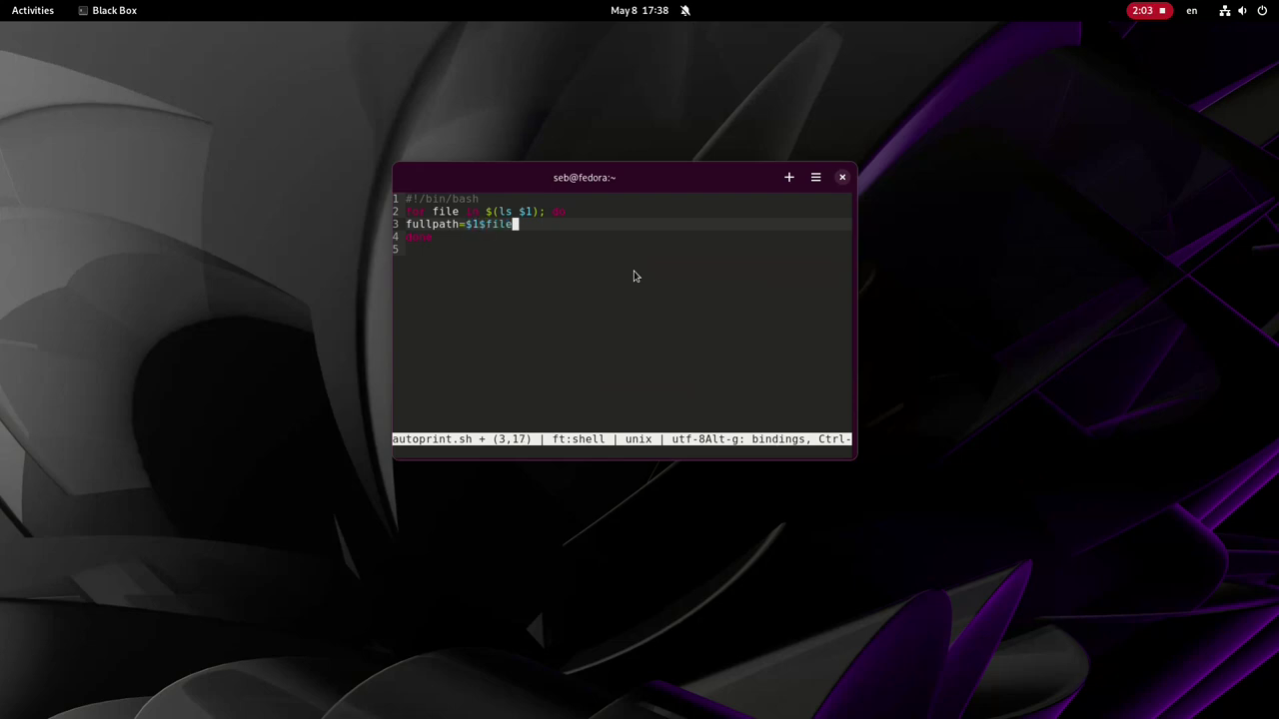
key("Return")
type("print")
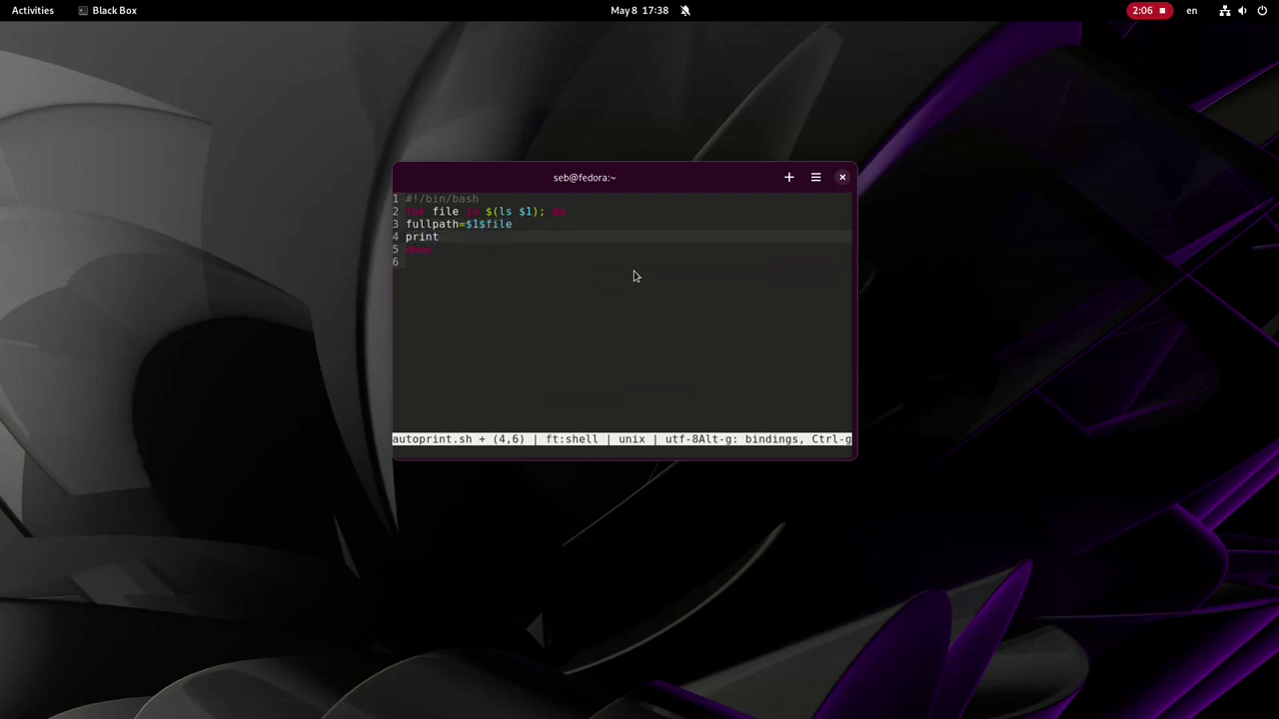
key("BackSpace")
key("BackSpace")
key("BackSpace")
type("echo ")
type("Printing ")
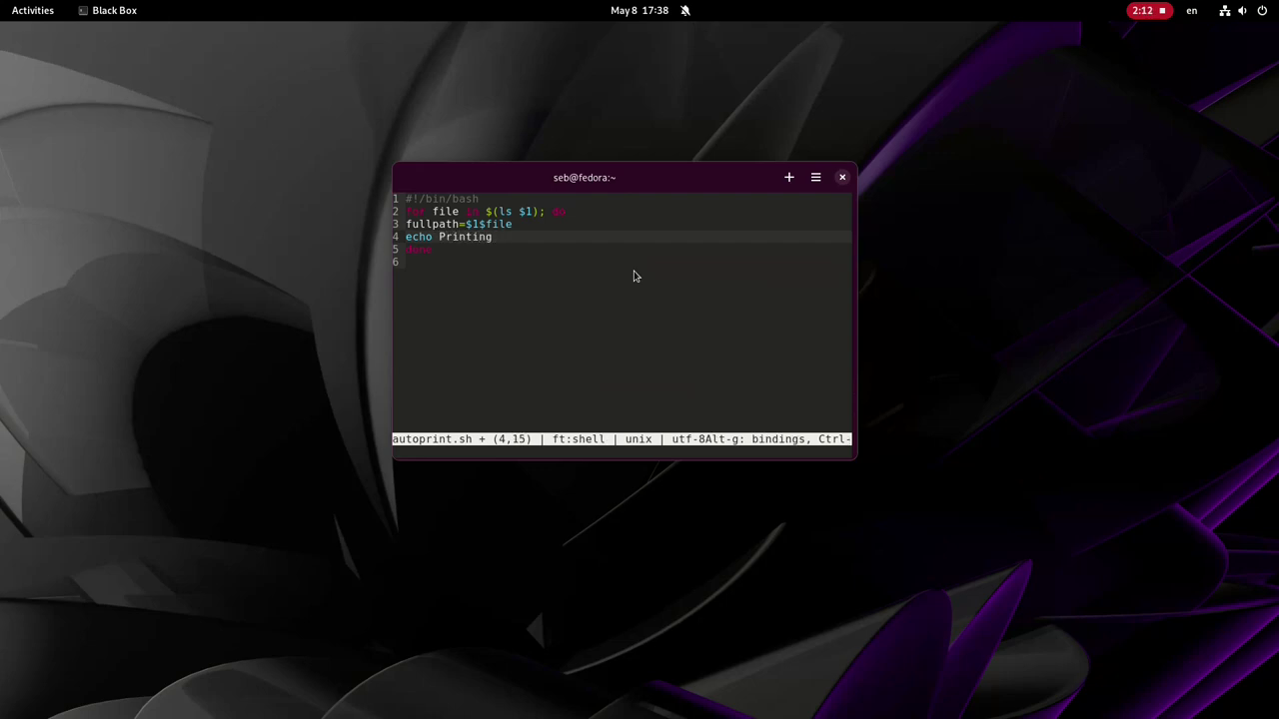
type("$fullpath")
Add 'lpr $fullpath', save and quit, then rerun ./autoprint.sh on the Docs PDFs.
key("Return")
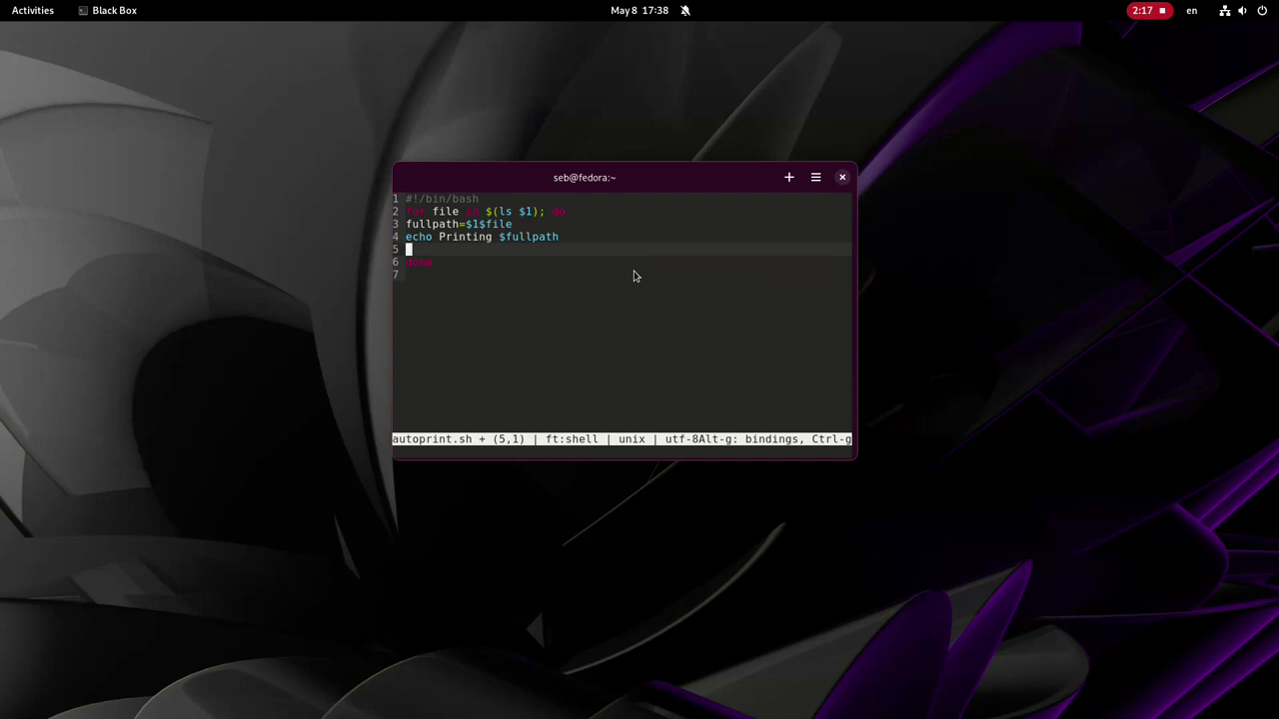
type("lpr f")
type("ullpath")
key("ctrl+s")
key("Left")
key("Left")
key("Left")
type("$")
key("ctrl+s")
key("ctrl+q")
key("Up")
key("Return")
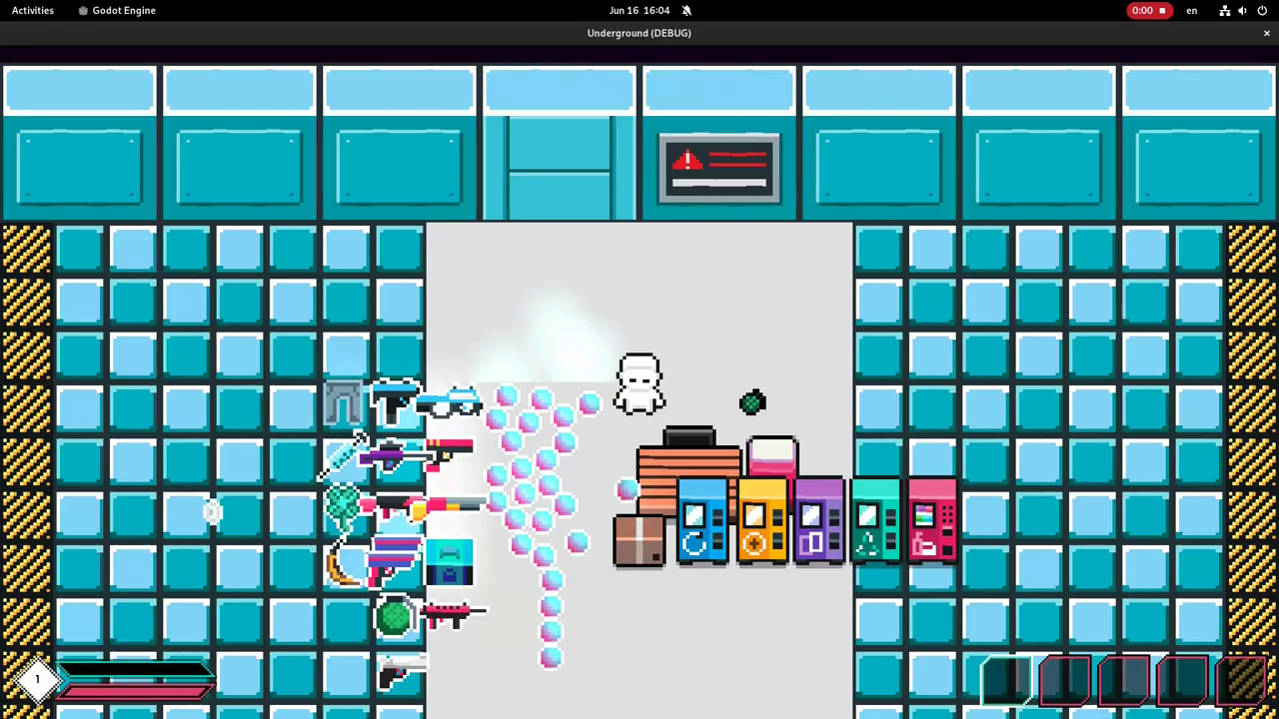
Pick up the casual pants and UZI, fire the UZI, then select the CASUAL_PANTS slot.
key("a")
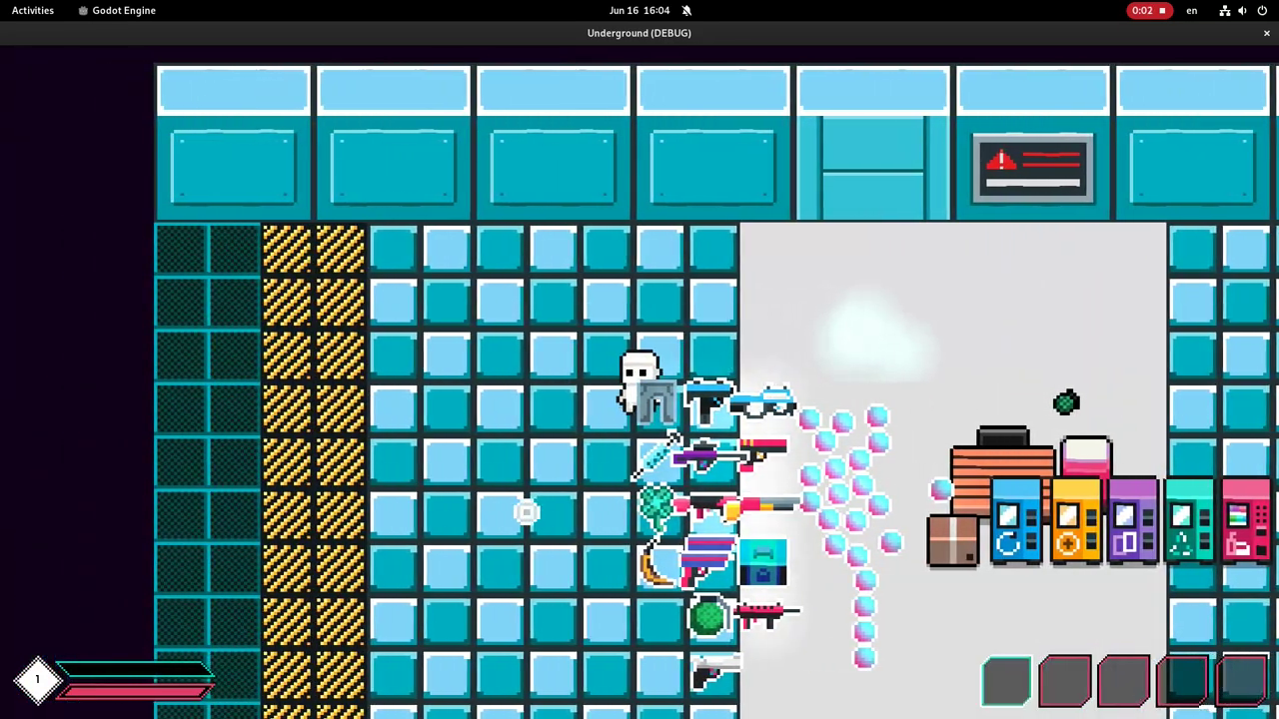
key("e")
key("d")
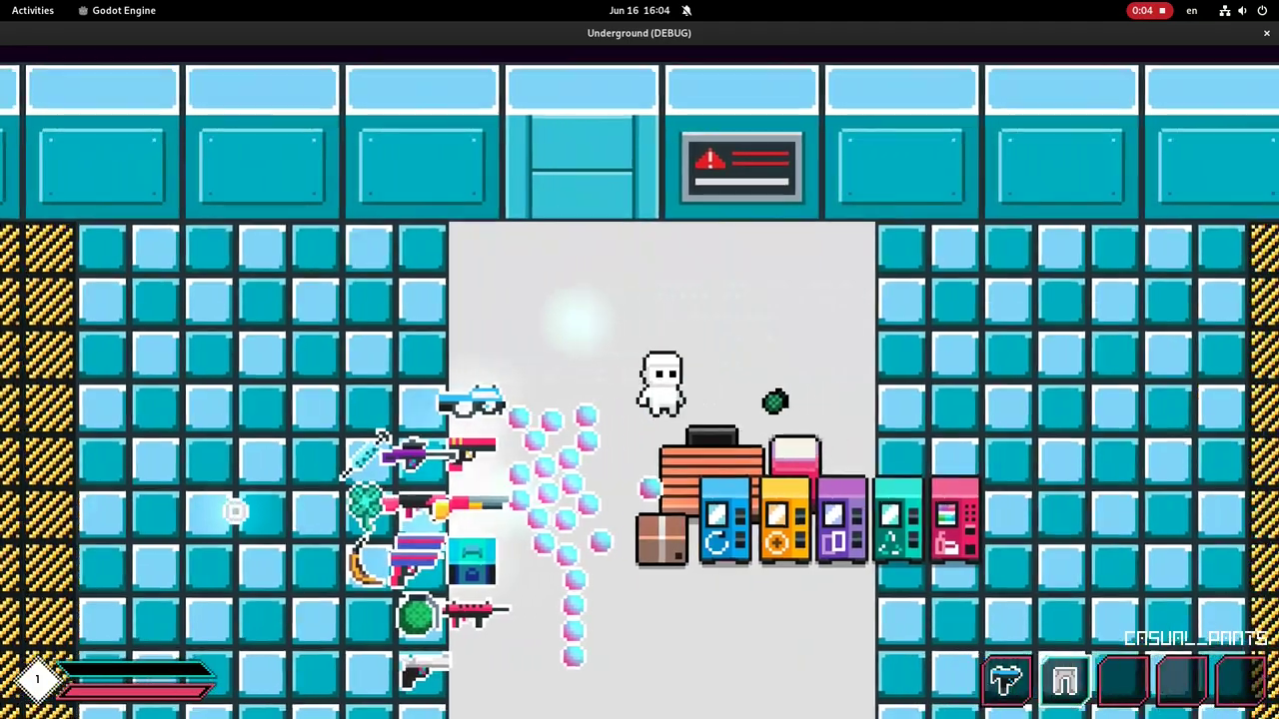
key("1")
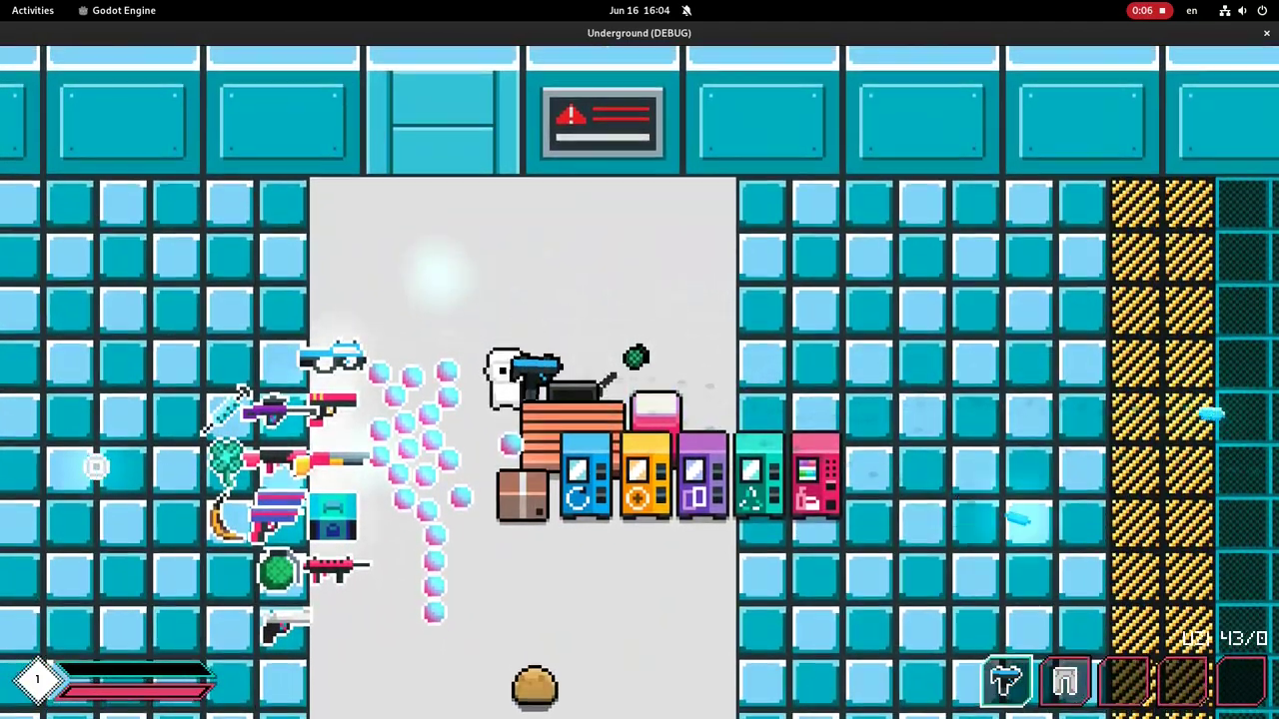
key("2")
Check the inventory from the pause menu, resume play, then start a new Quadrapassel game.
key("Escape")
key("Tab")
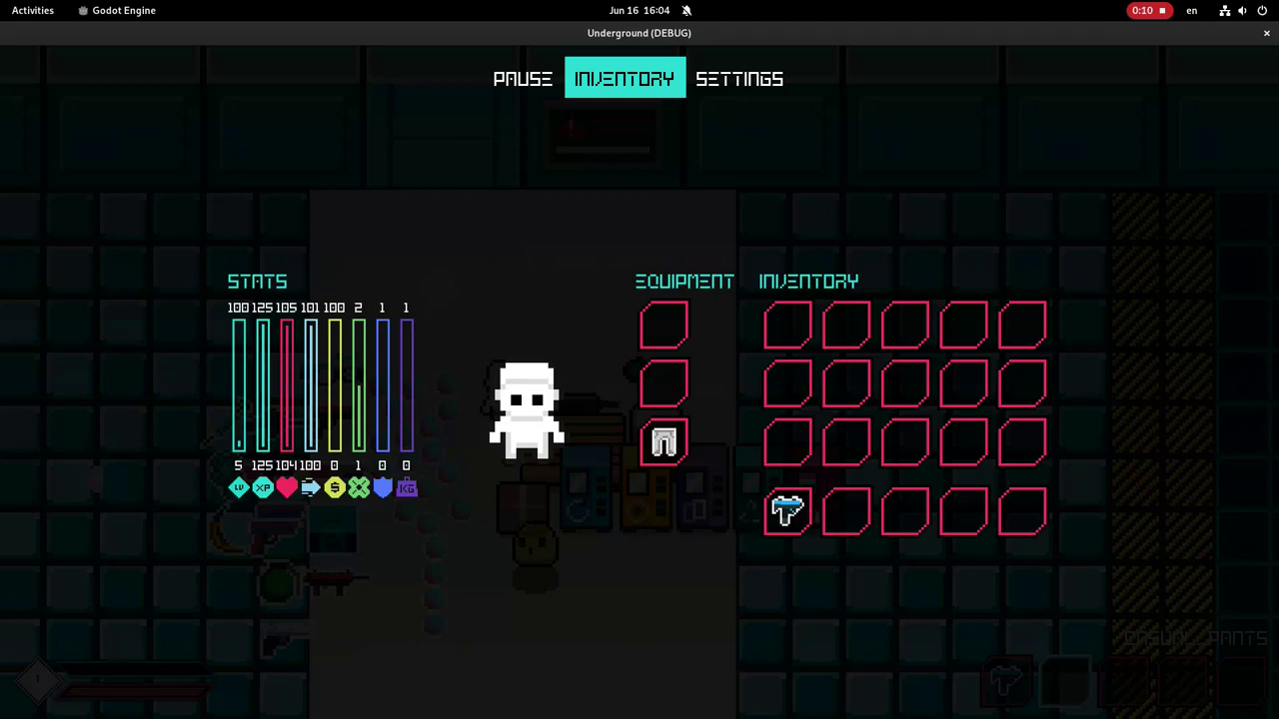
key("Escape")
key("a")
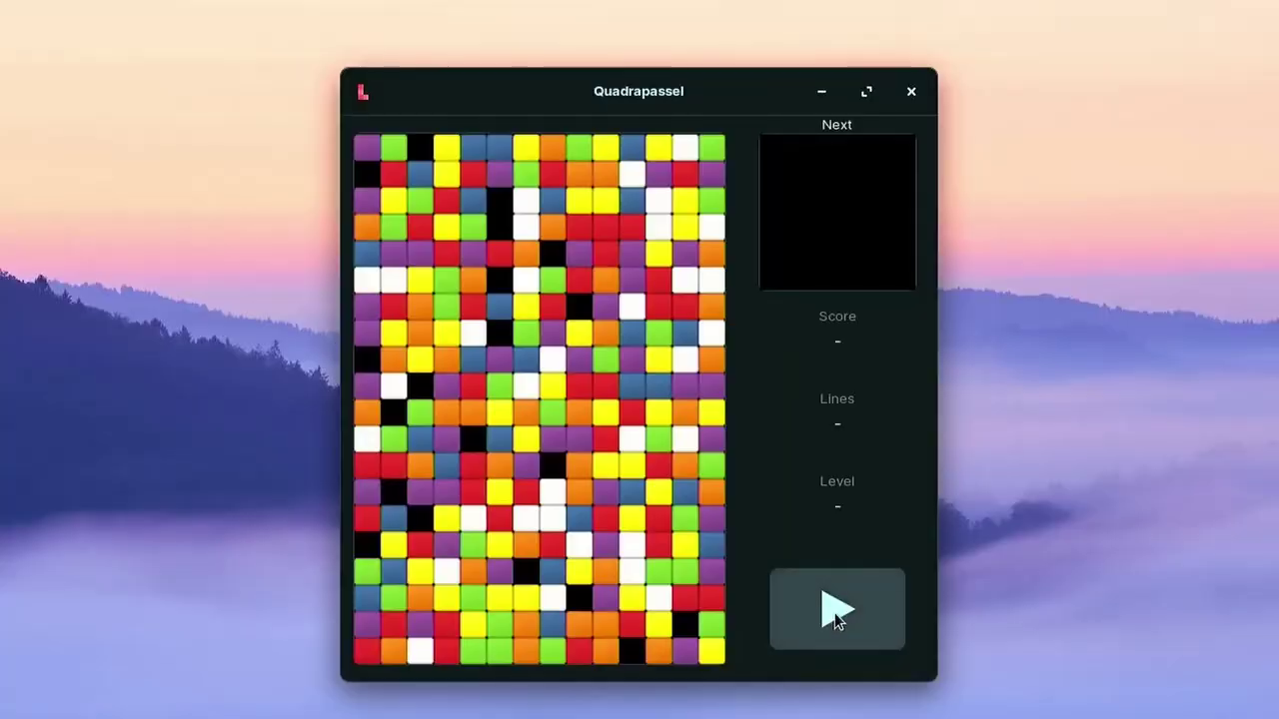
left_click(834, 613)
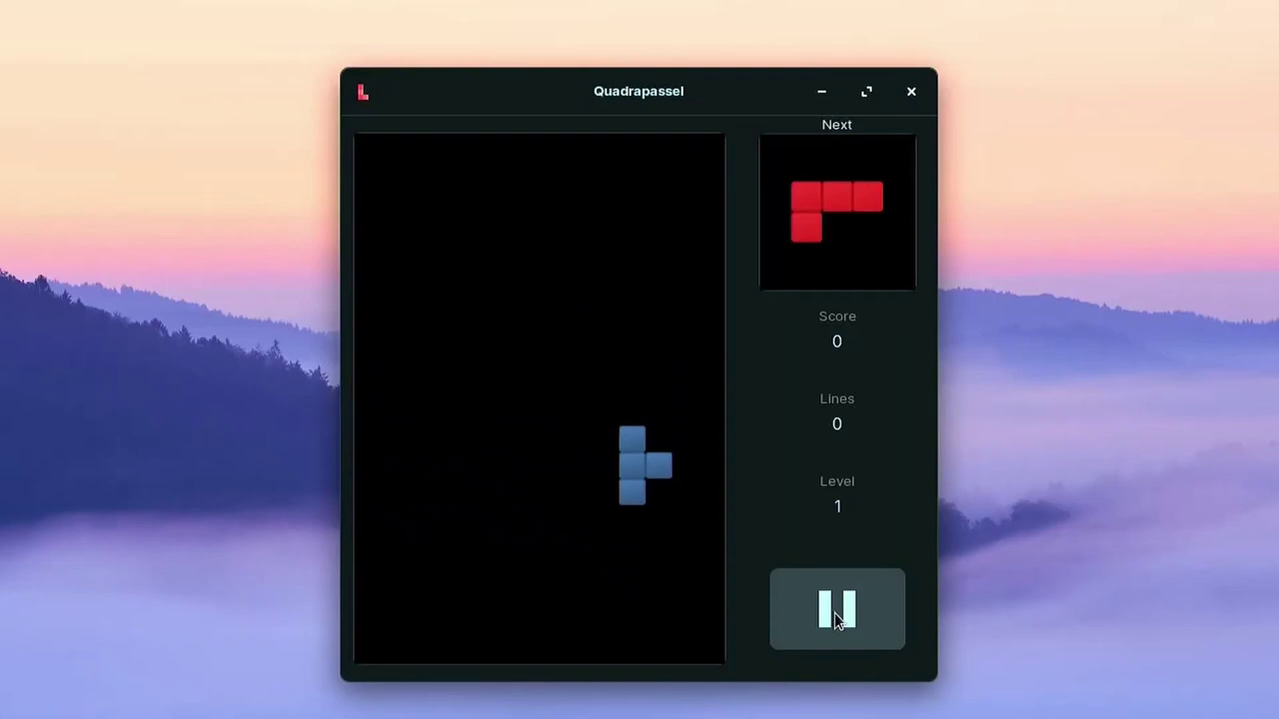
Place the opening T piece, red L and next T piece in Quadrapassel.
key("Left")
key("Left")
key("Left")
key("Right")
key("Right")
key("Right")
key("Up")
key("Up")
key("Up")
key("Right")
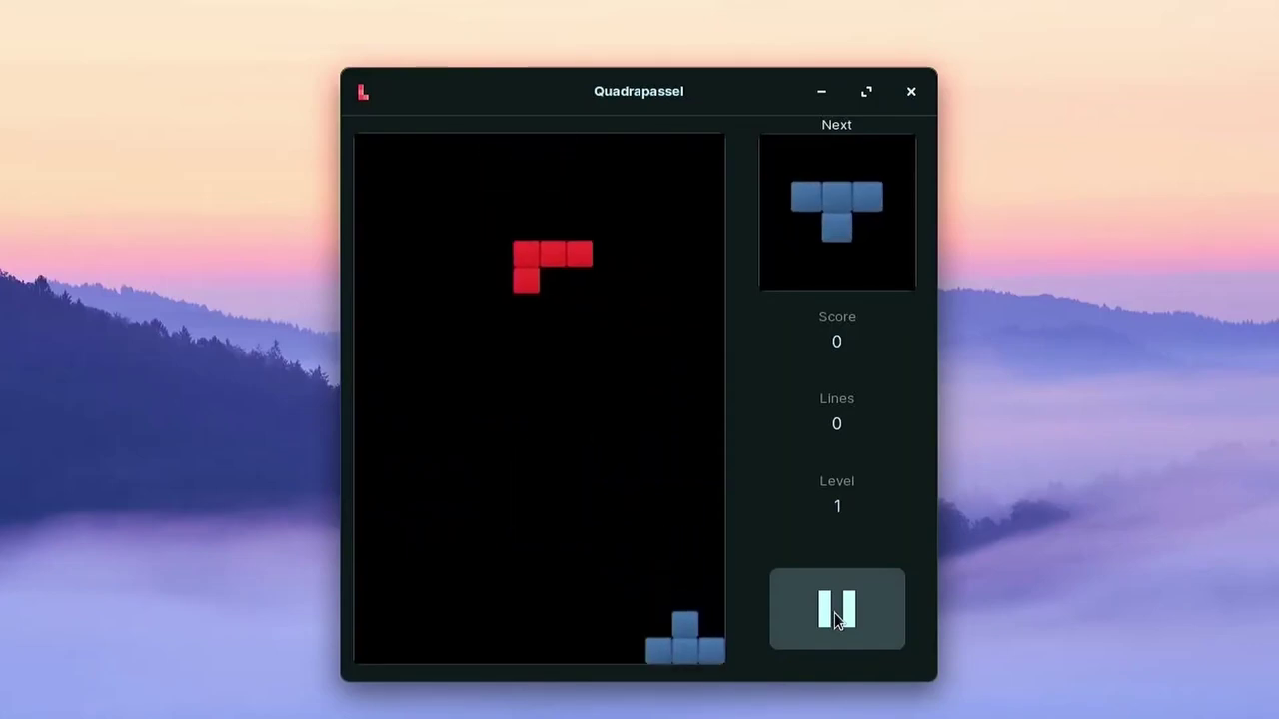
key("Up")
key("Up")
key("Right")
key("Right")
key("space")
key("Up")
key("Up")
key("Left")
key("Down")
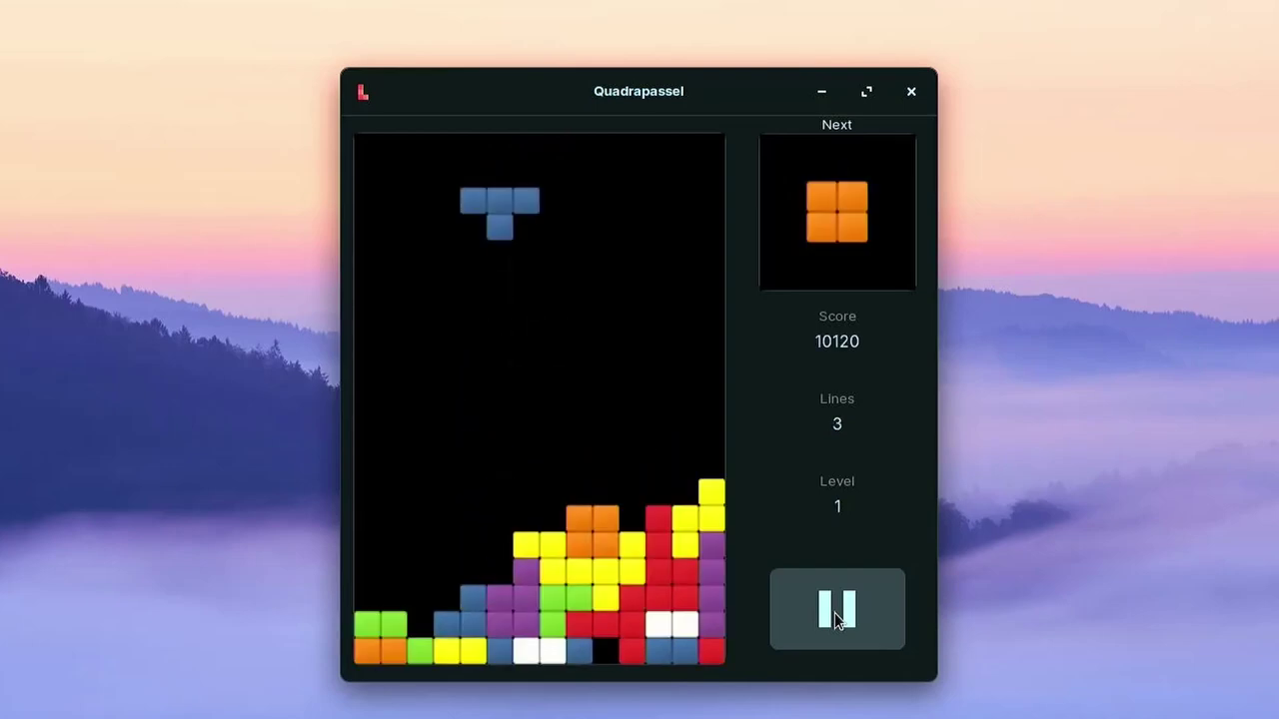
Stack the blue T, orange square, white S and green J, then confirm the 1920x1080 GIMP image.
key("Left")
key("Left")
key("Left")
key("Left")
key("Down")
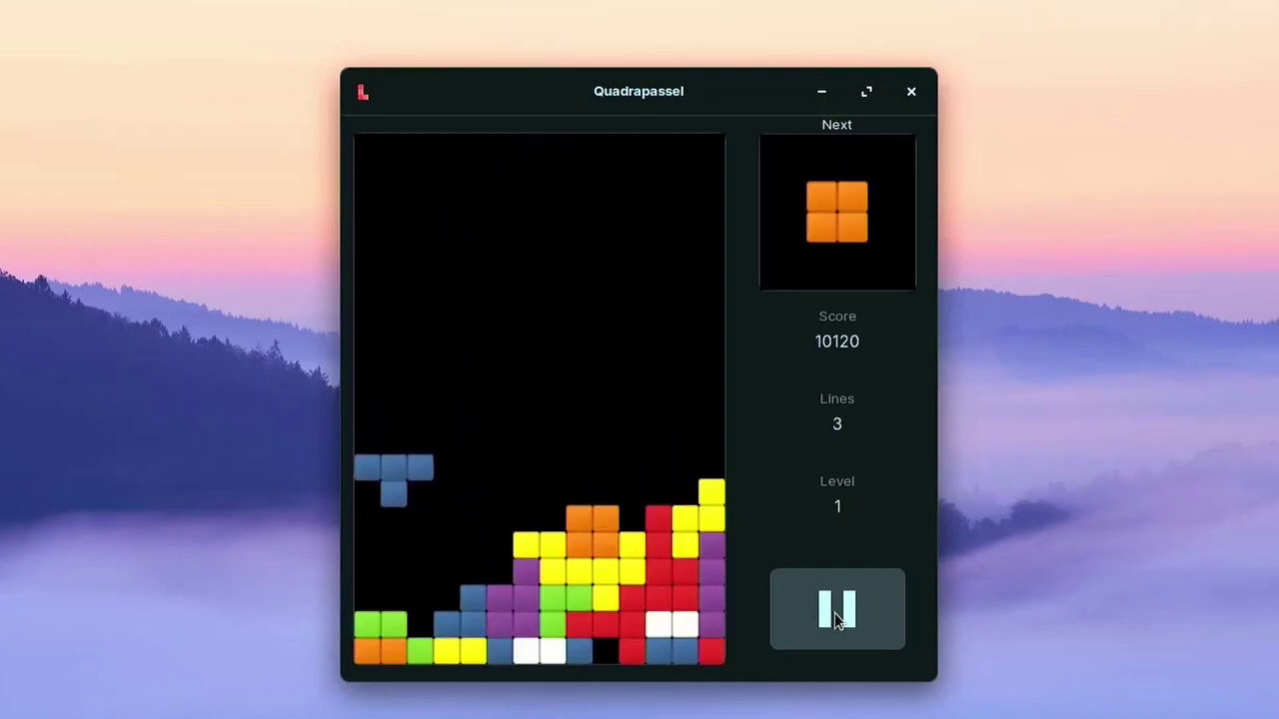
key("Left")
key("Left")
key("Down")
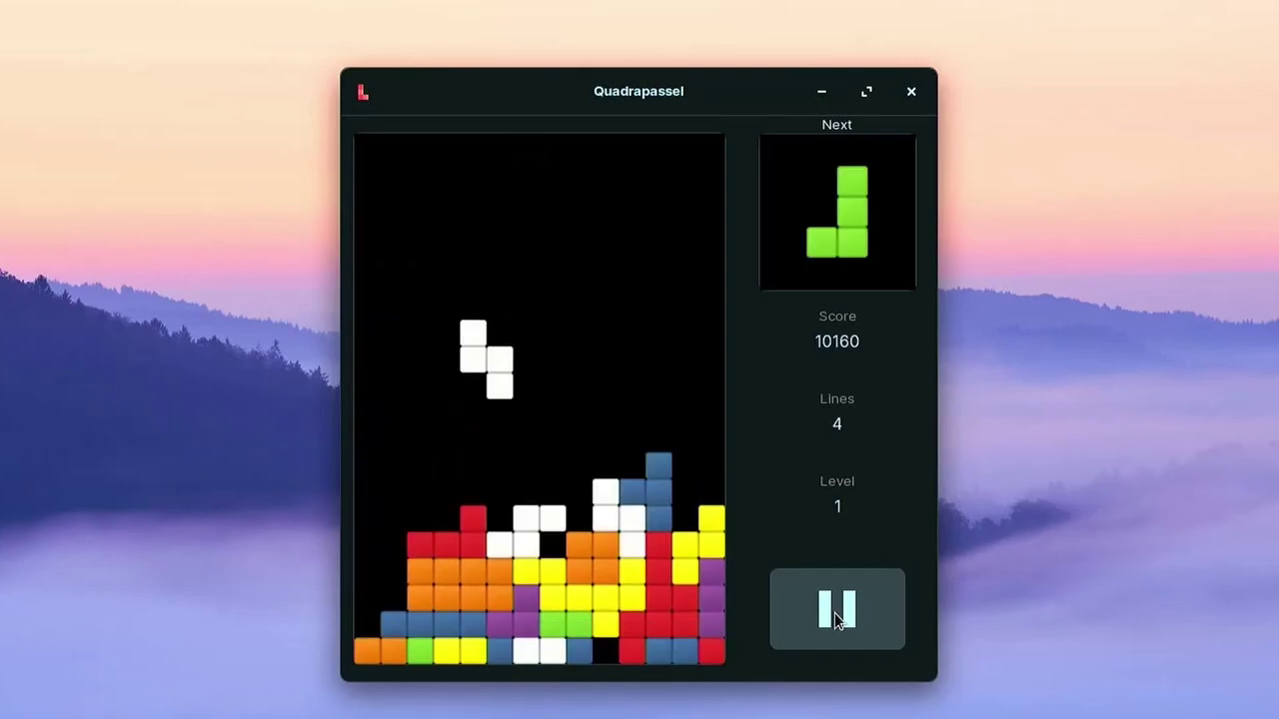
key("Down")
key("Down")
key("Right")
key("Up")
key("Up")
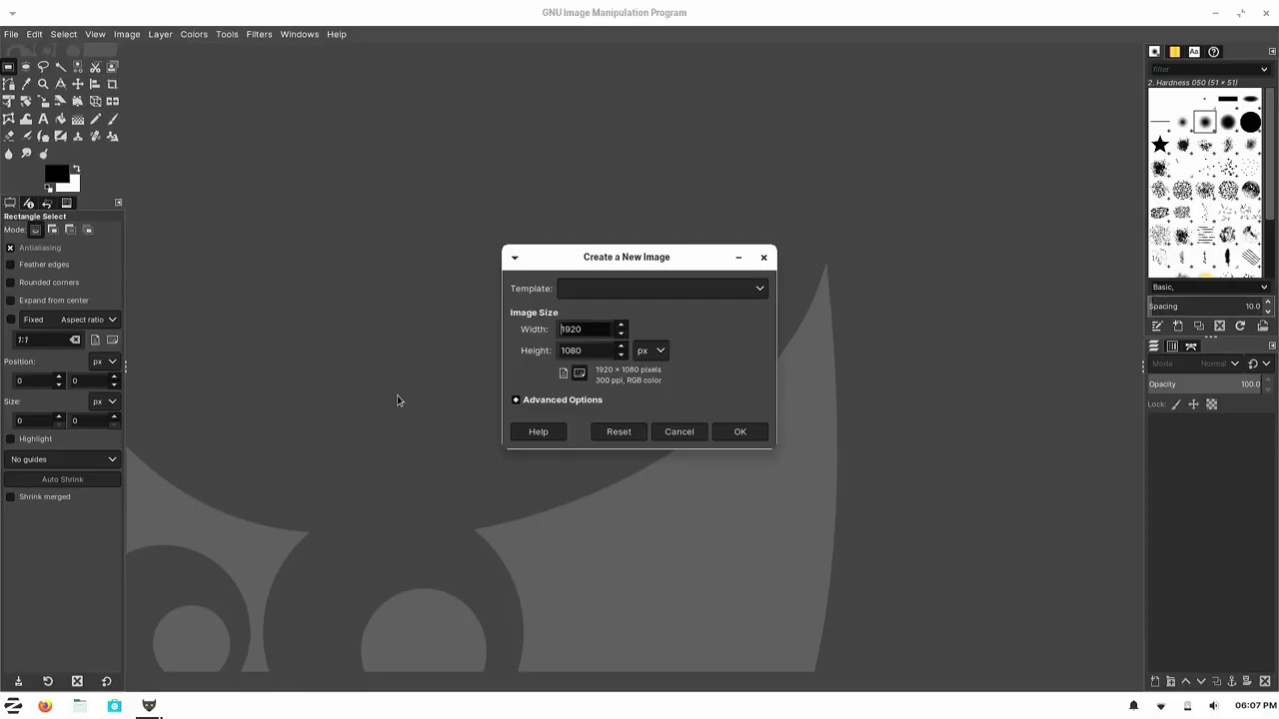
key("Return")
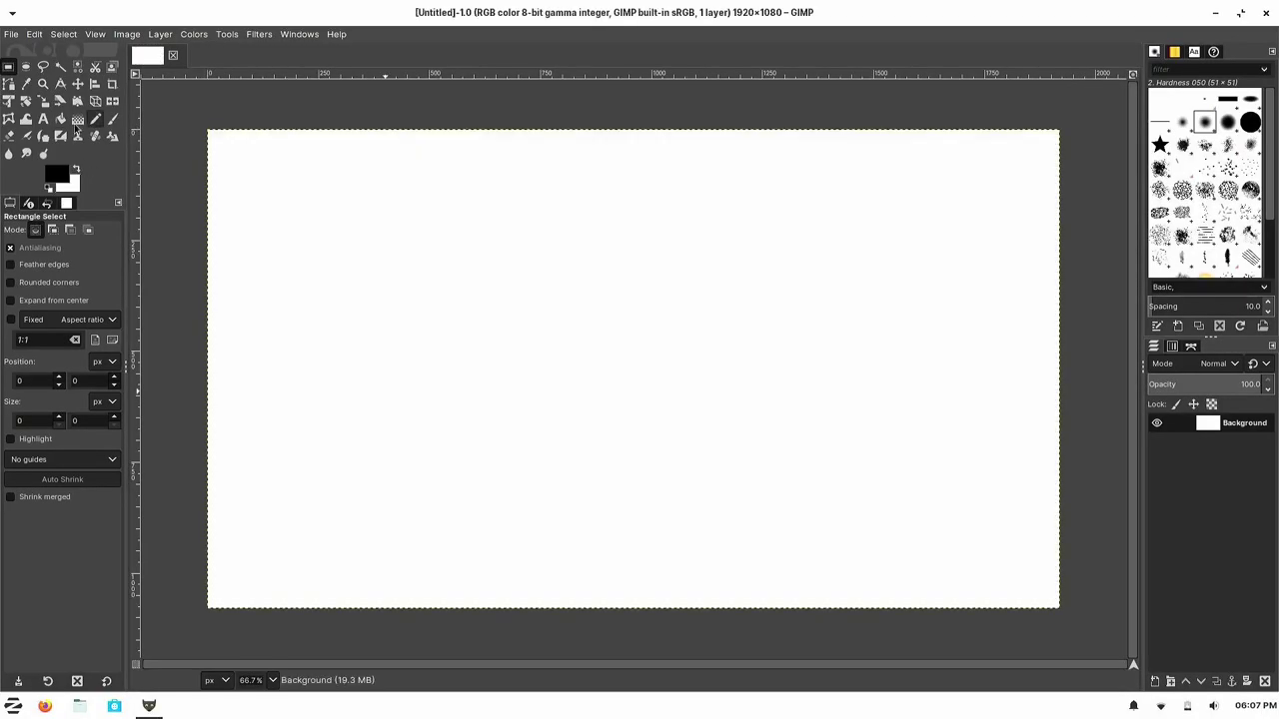
Fill the 1920×1080 canvas black, then paint a white H with the Pencil in three strokes.
left_click(60, 119)
left_click(253, 197)
left_click(95, 118)
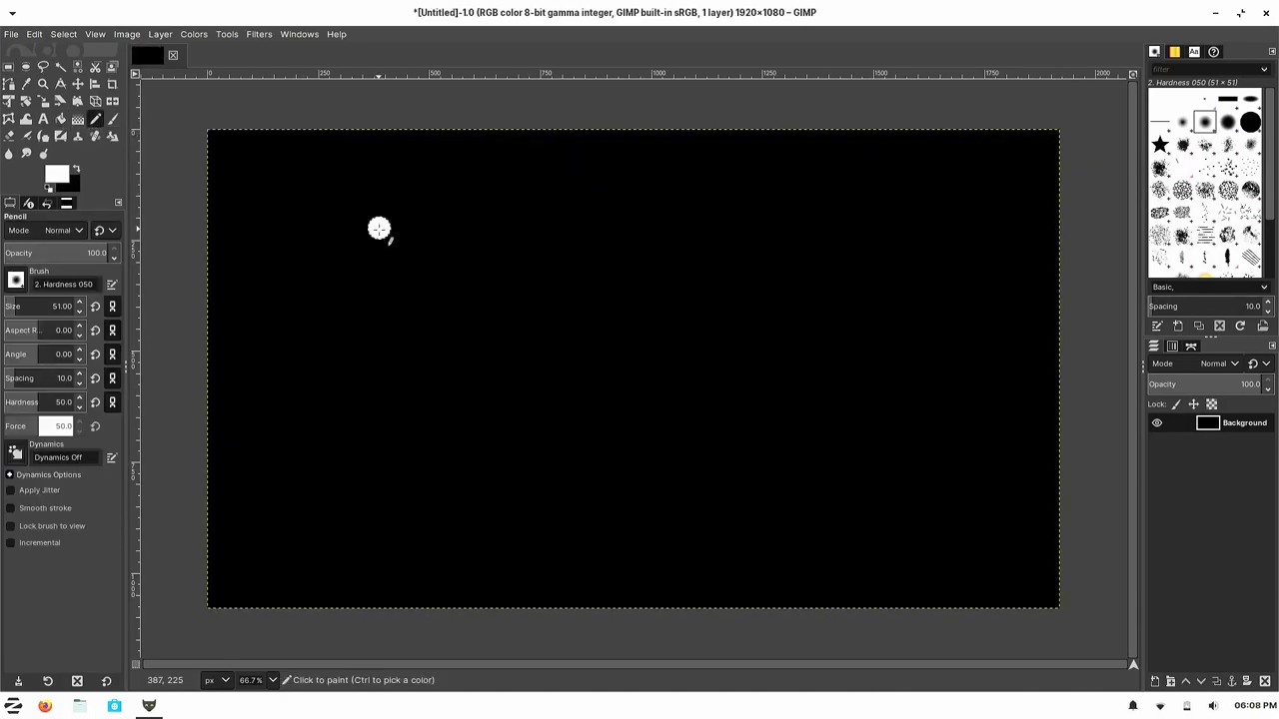
left_click_drag(381, 231, 382, 414)
left_click_drag(384, 312, 494, 308)
left_click_drag(491, 225, 490, 414)
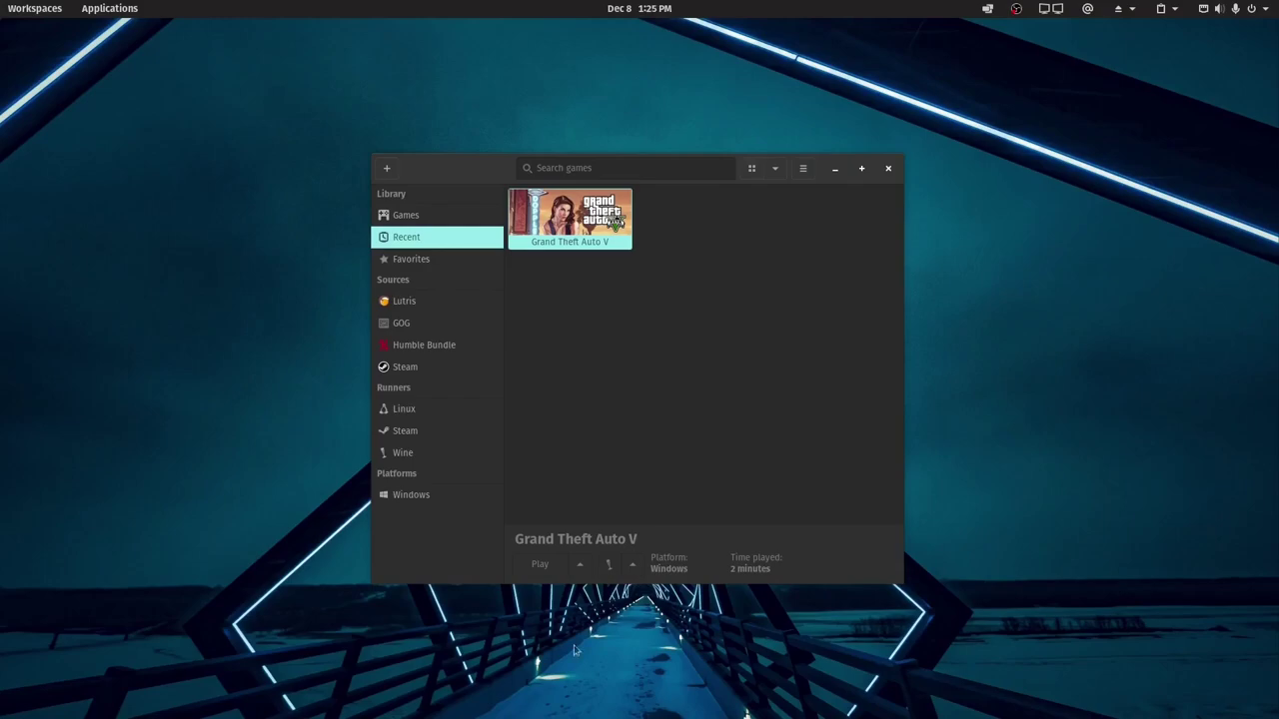
Start Grand Theft Auto V from its tile in Lutris's Recent games.
double_click(574, 225)
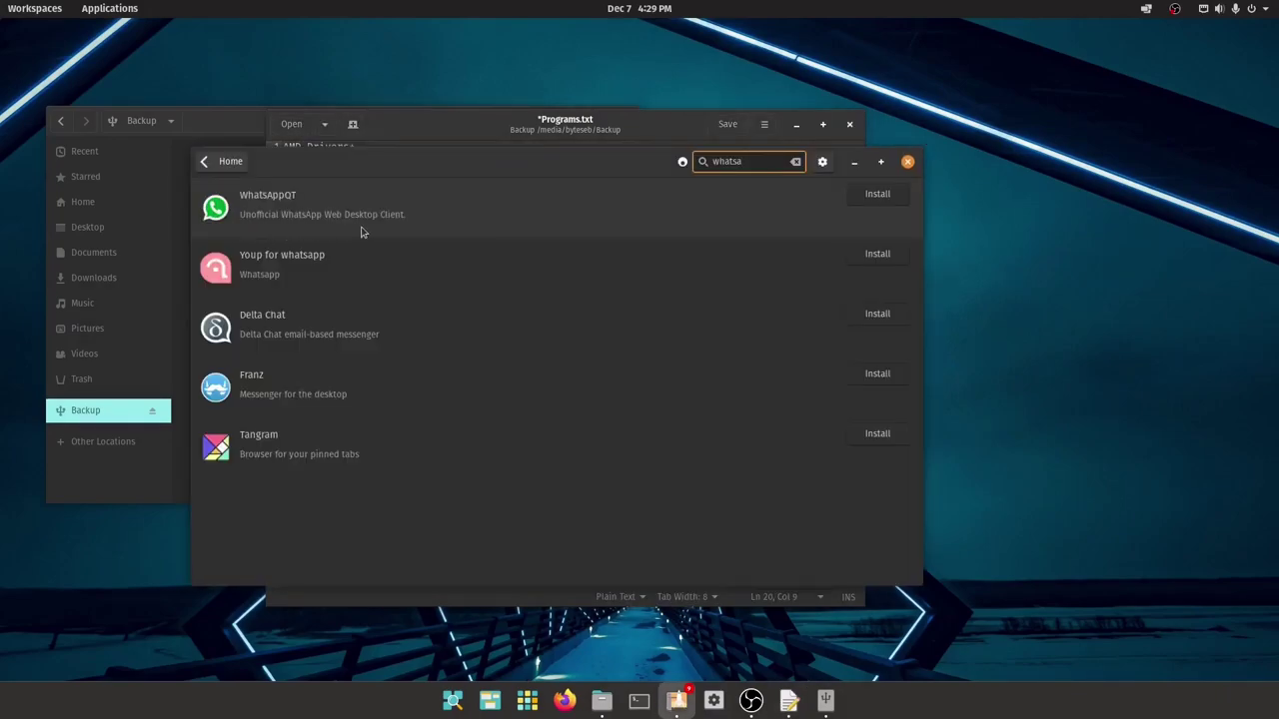
Open WhatsAppQT's details in Pop!_Shop, then go to the VirtualBox/ line in Programs.txt.
left_click(362, 232)
scroll(372, 515, "down", 5)
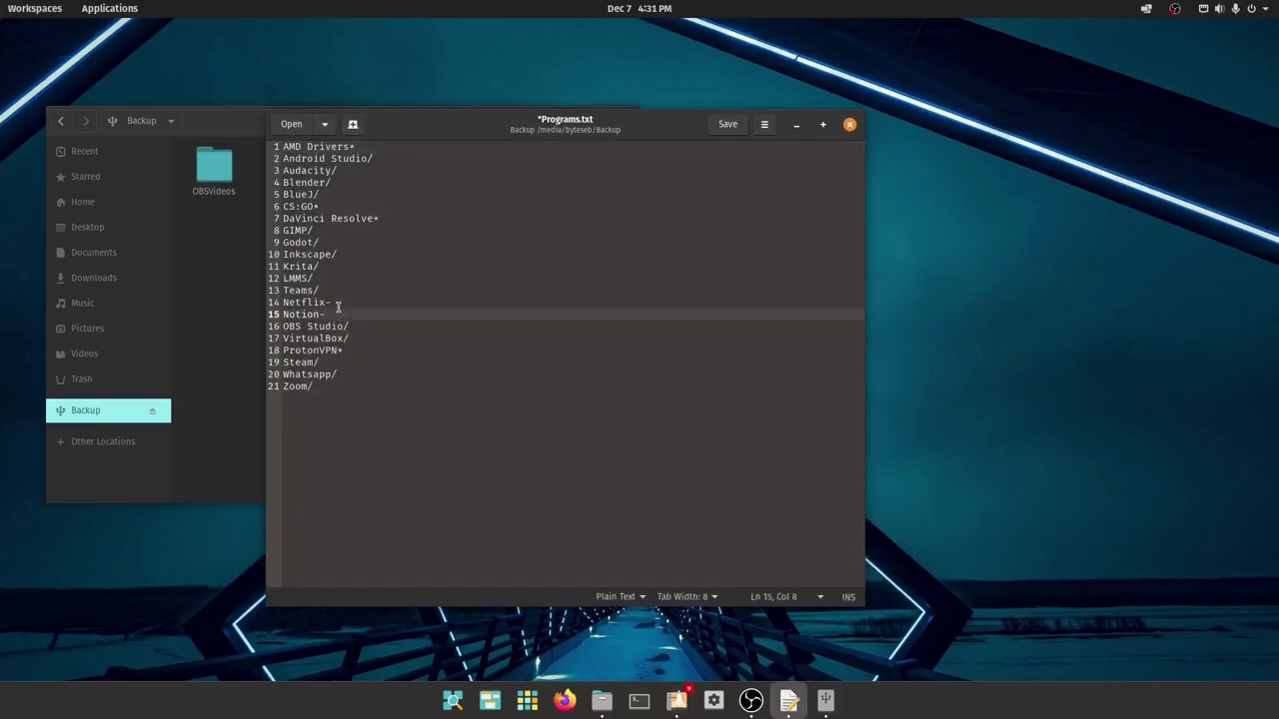
left_click(343, 337)
key("super+v")
Go to the end of the DaVinci Resolve* line, then open a private Firefox window and type 'po'.
left_click(414, 220)
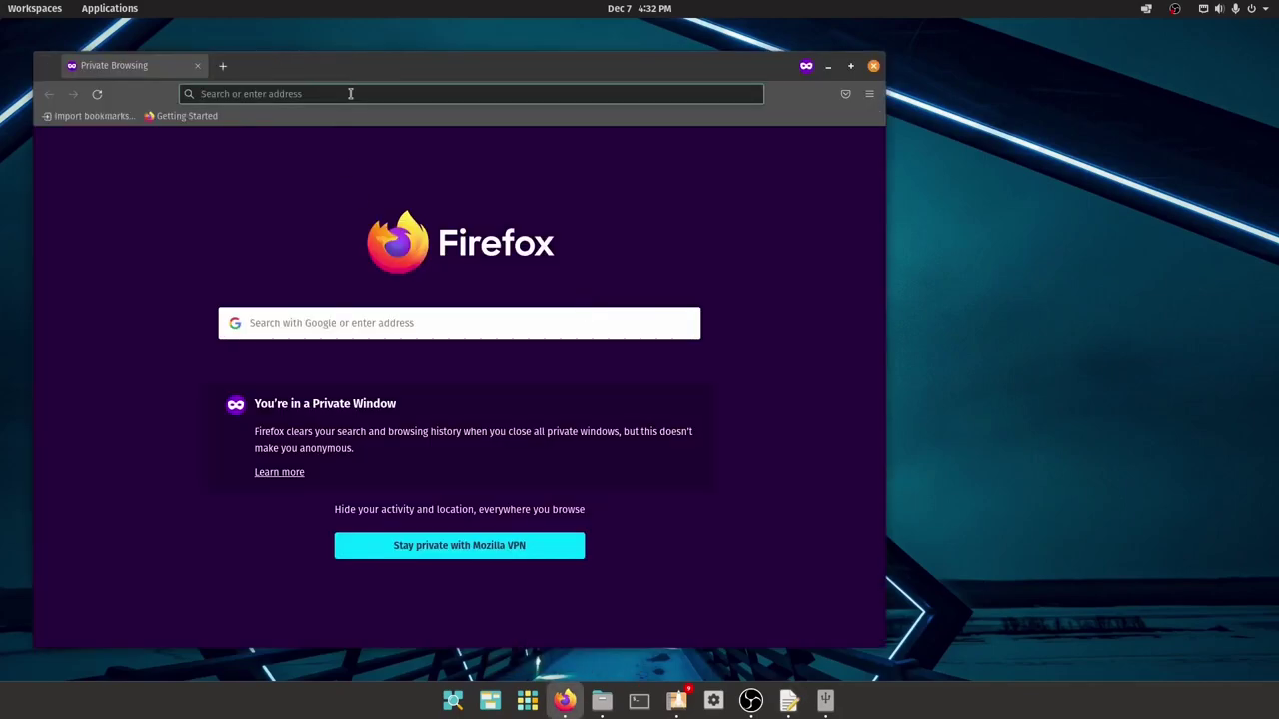
left_click(351, 92)
type("po")
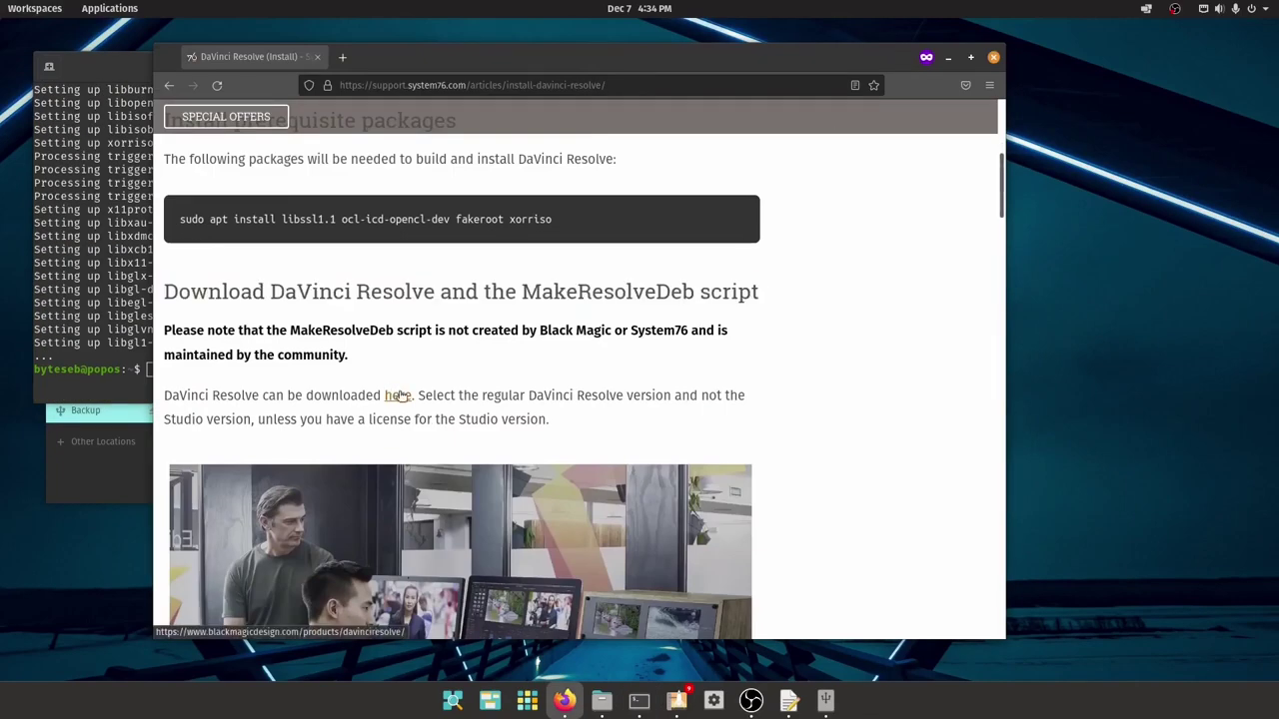
Open the guide's DaVinci Resolve download link in a background tab and scroll on.
middle_click(398, 396)
scroll(384, 325, "down", 8)
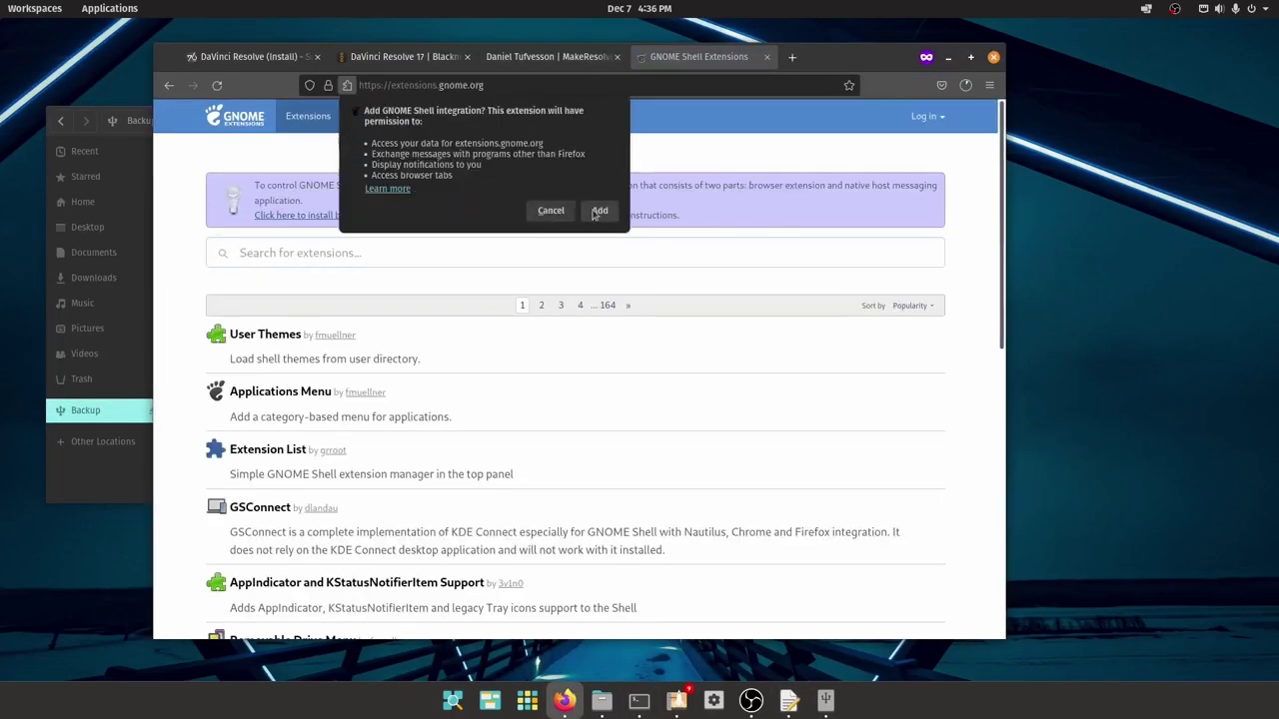
Approve the GNOME Shell integration add-on and scroll down the extensions list.
left_click(599, 211)
scroll(443, 368, "down", 3)
scroll(322, 421, "down", 3)
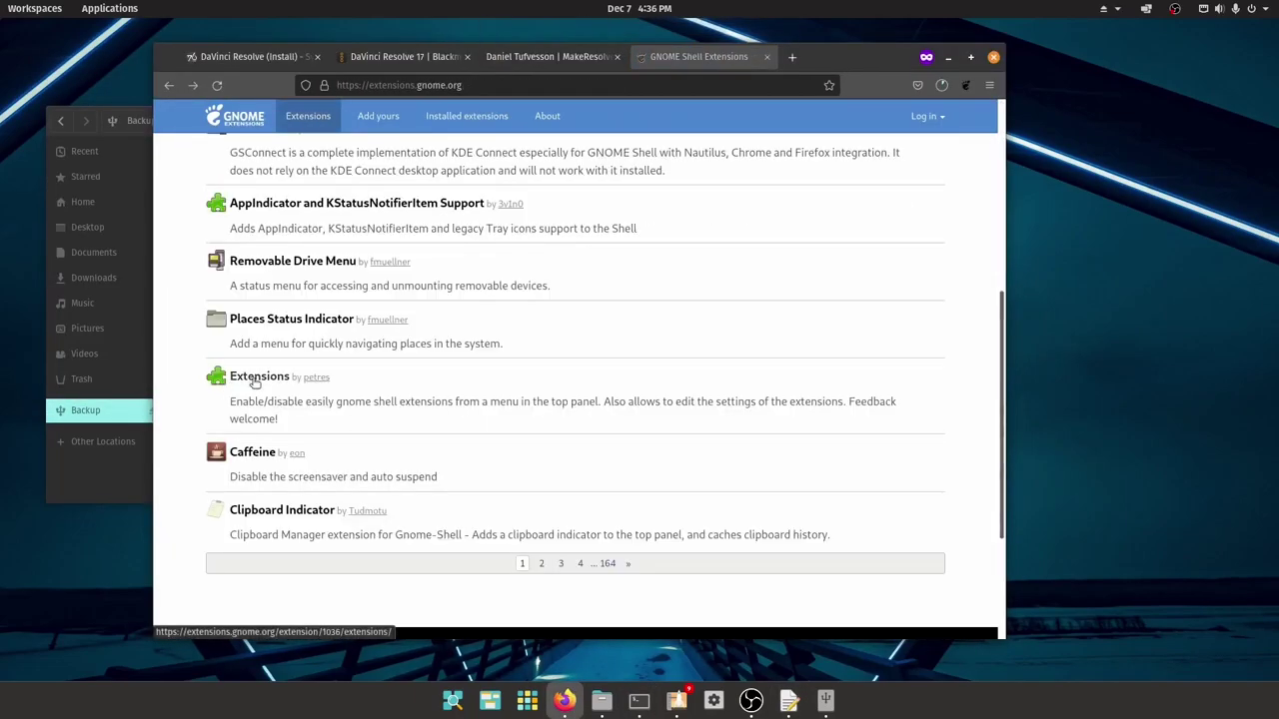
Preview Clipboard Indicator and Sound Input & Output Device Chooser, then search 'cursor' and open Jiggle.
left_click(313, 511)
key("alt+Left")
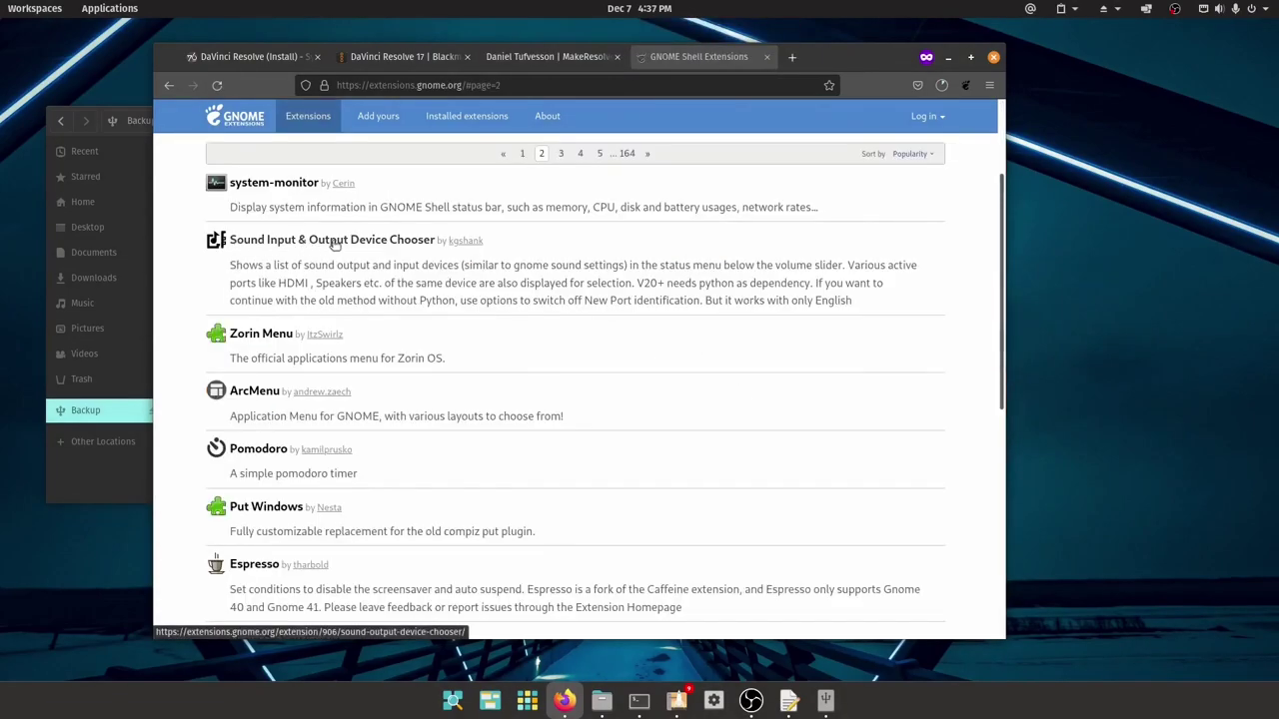
left_click(331, 240)
key("alt+Left")
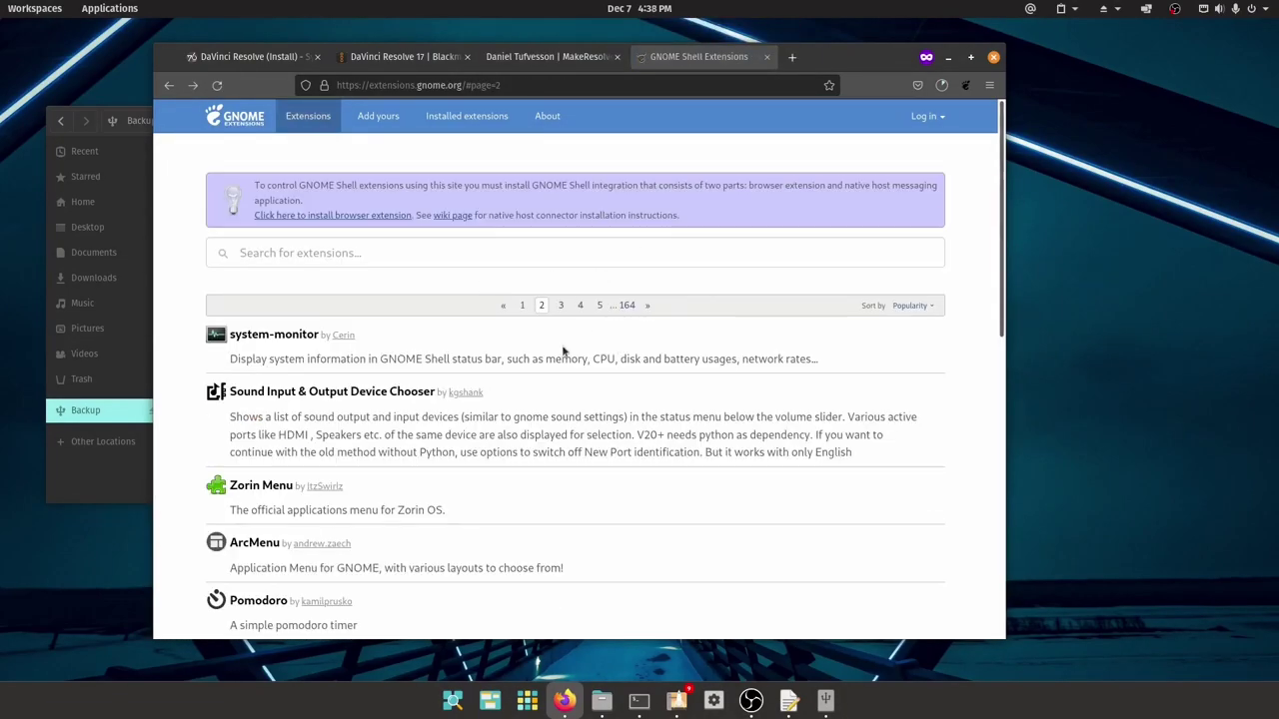
type("cursor")
left_click(249, 508)
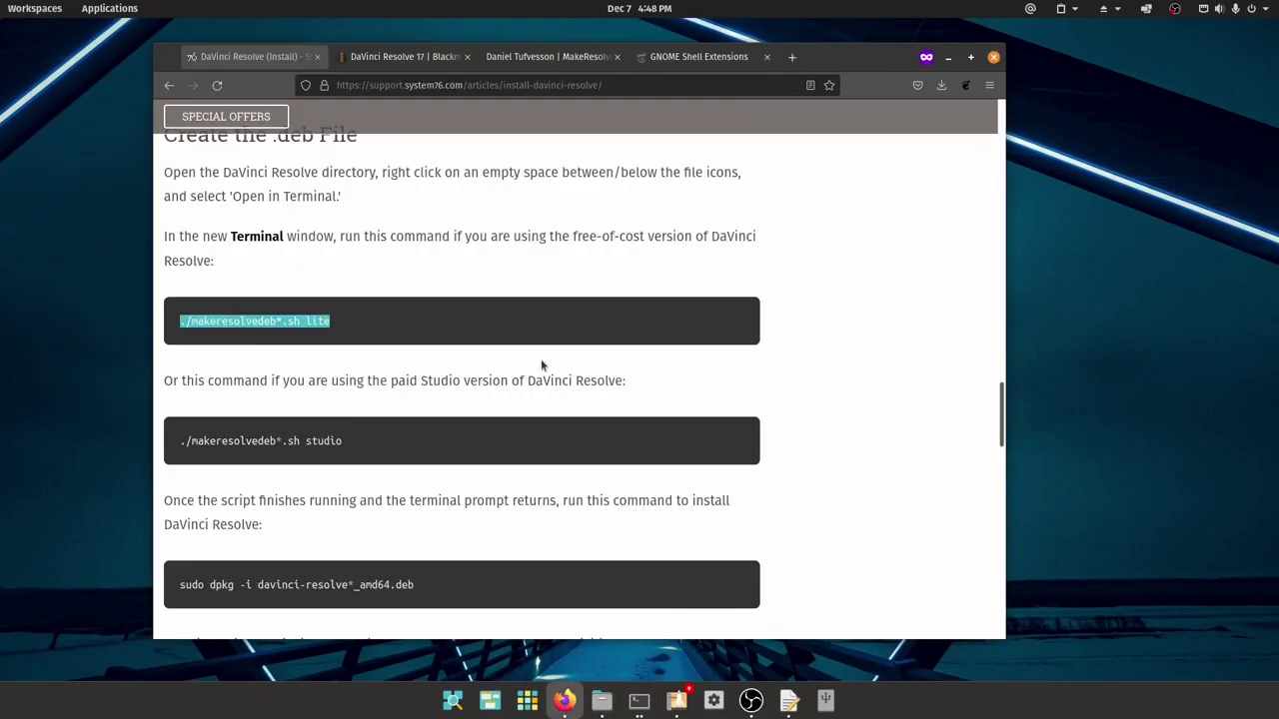
Build davinci-resolve_17.4.2 .deb from the .run installer in the DaVinci terminal with 0 errors.
mouse_move(640, 700)
left_click(729, 585)
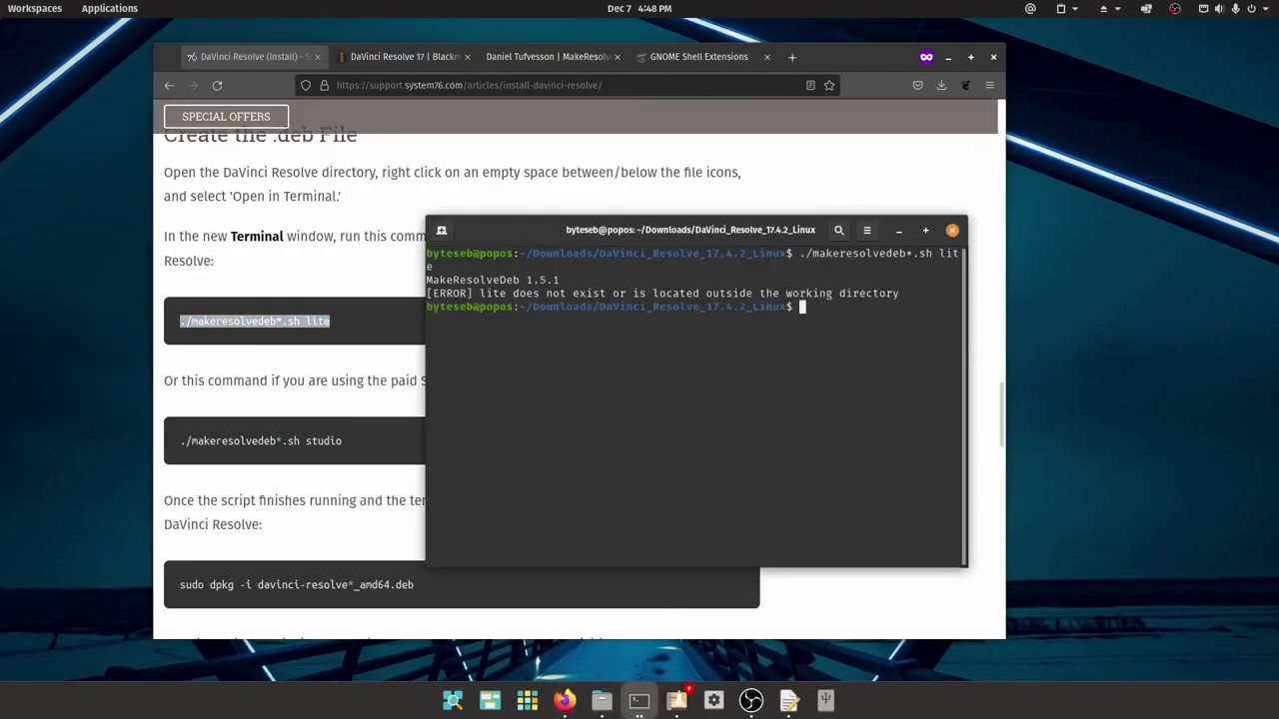
right_click(537, 245)
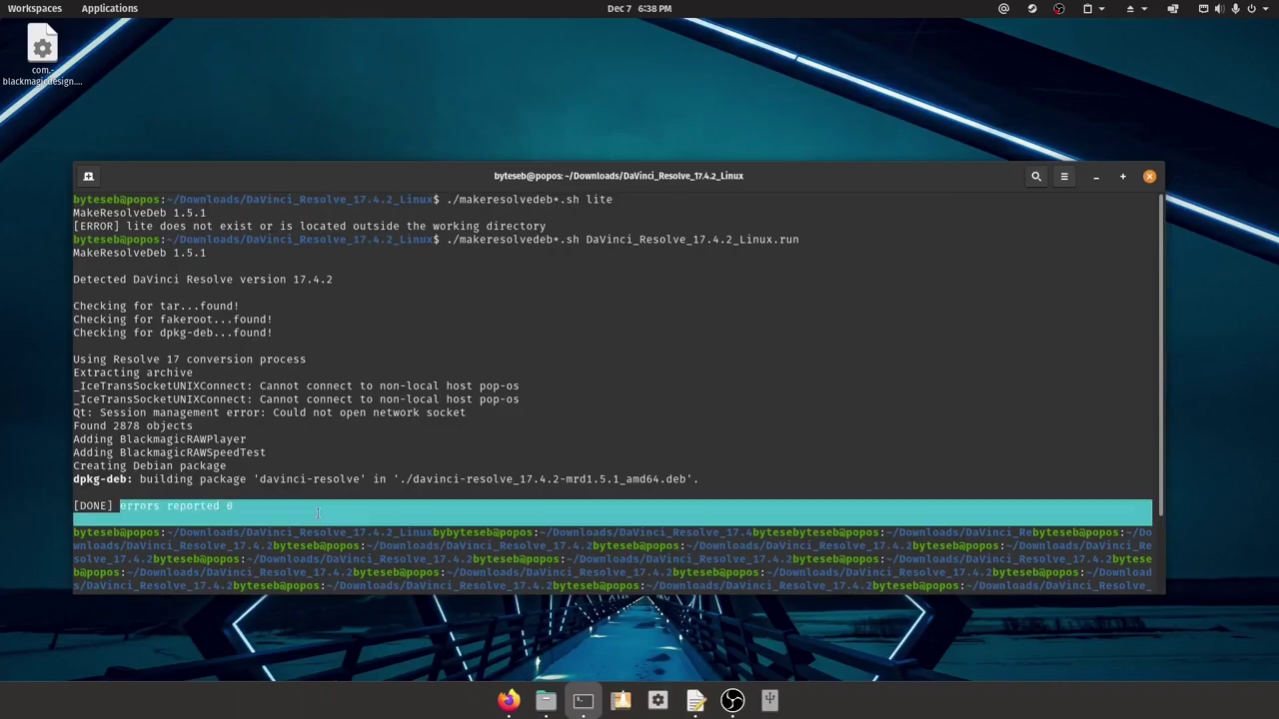
left_click(546, 701)
Install the DaVinci Resolve .deb through Eddy, then launch Resolve and quit at the GPU warning.
double_click(447, 167)
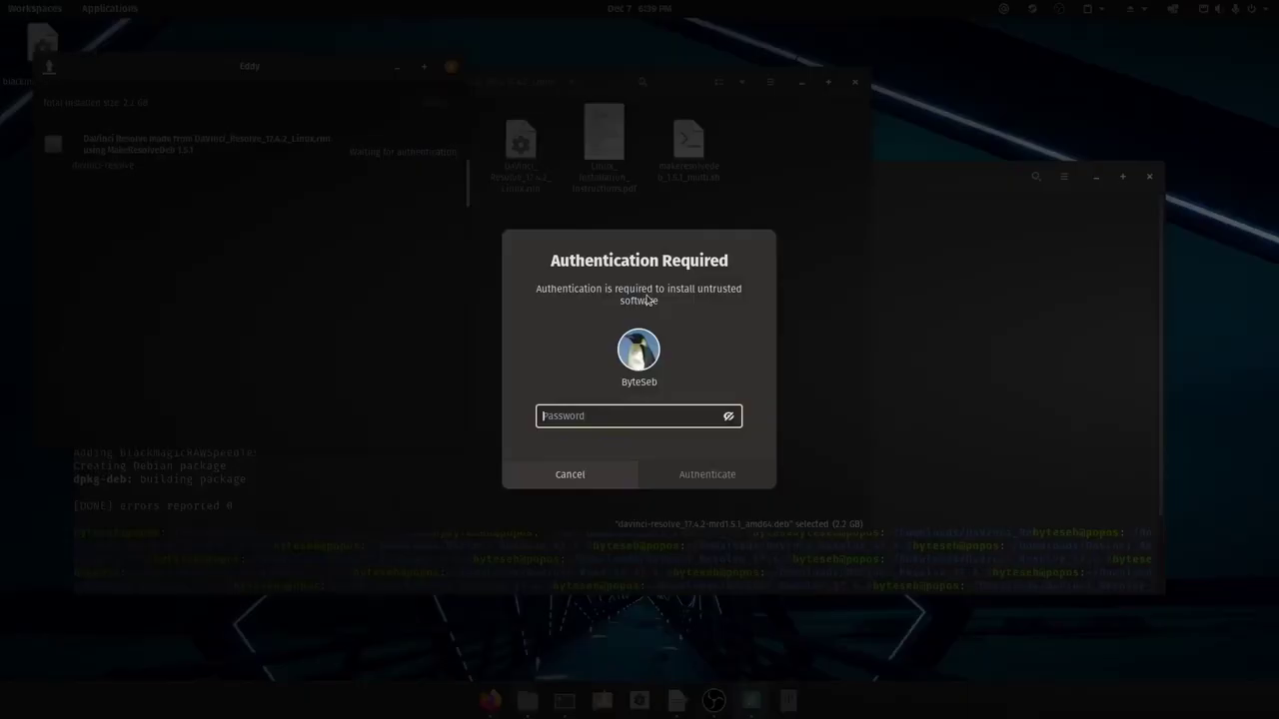
left_click_drag(180, 533, 652, 573)
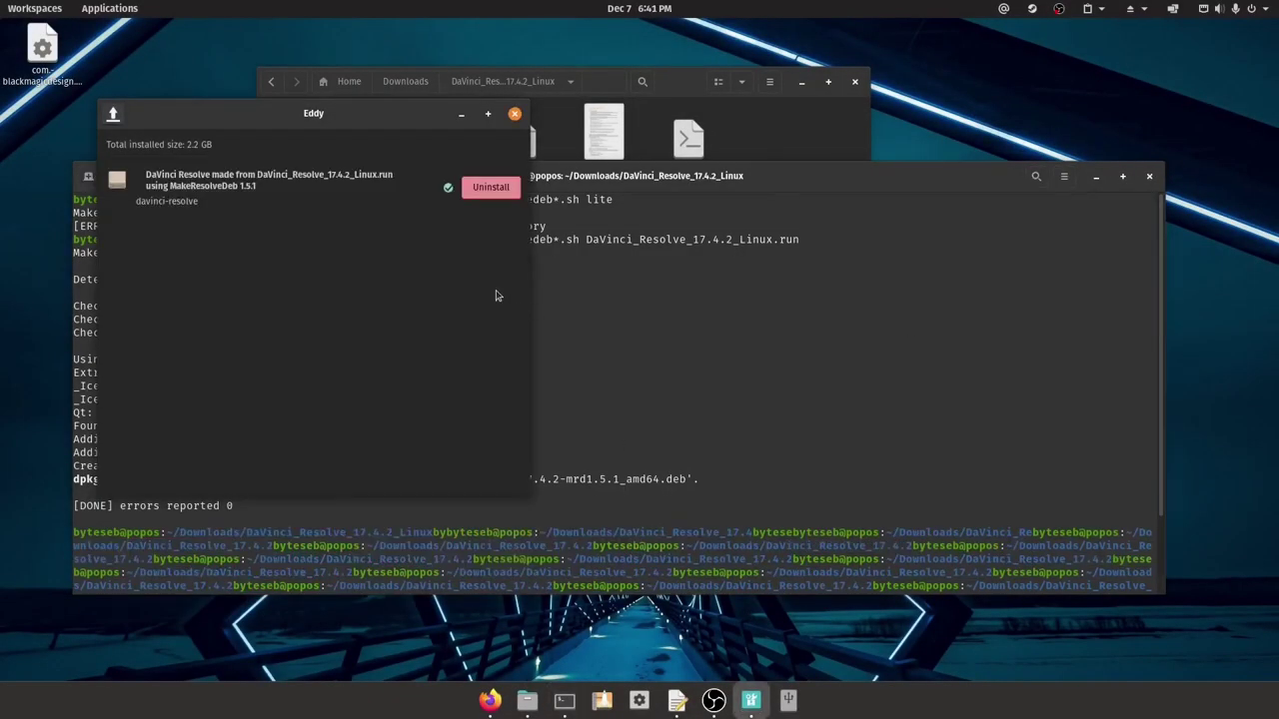
key("super")
type("davinci")
key("Return")
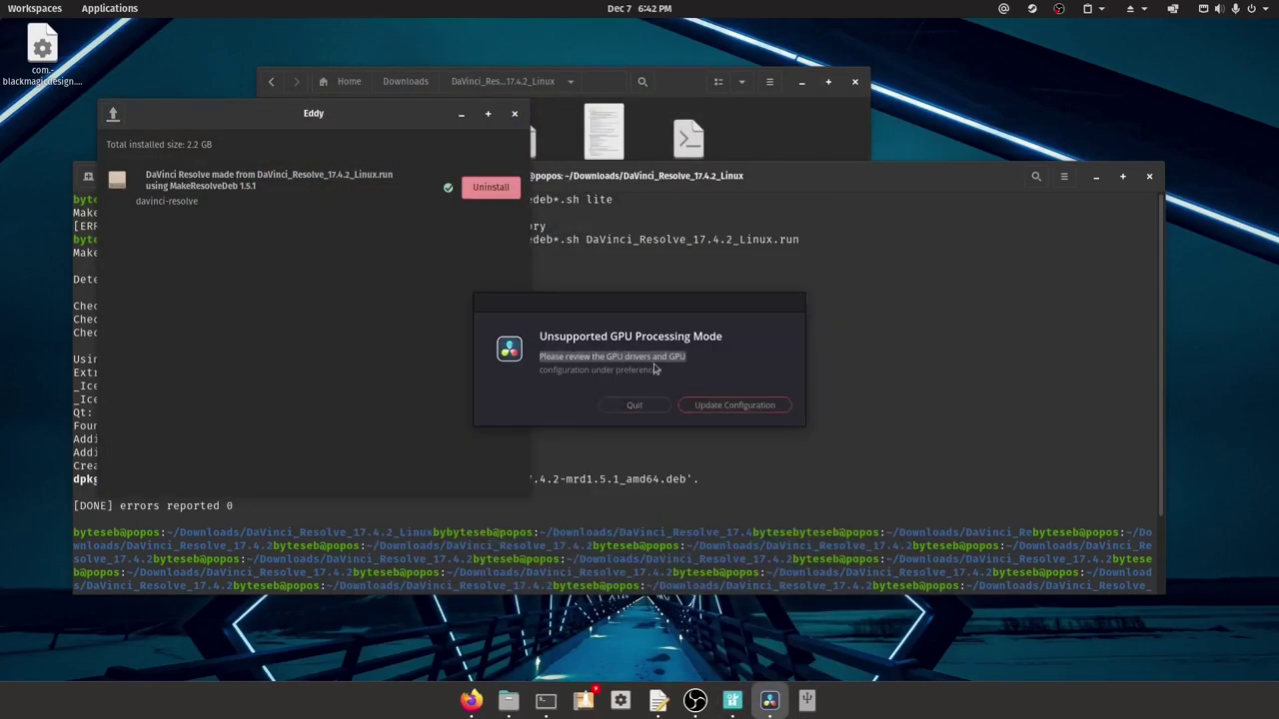
left_click(634, 404)
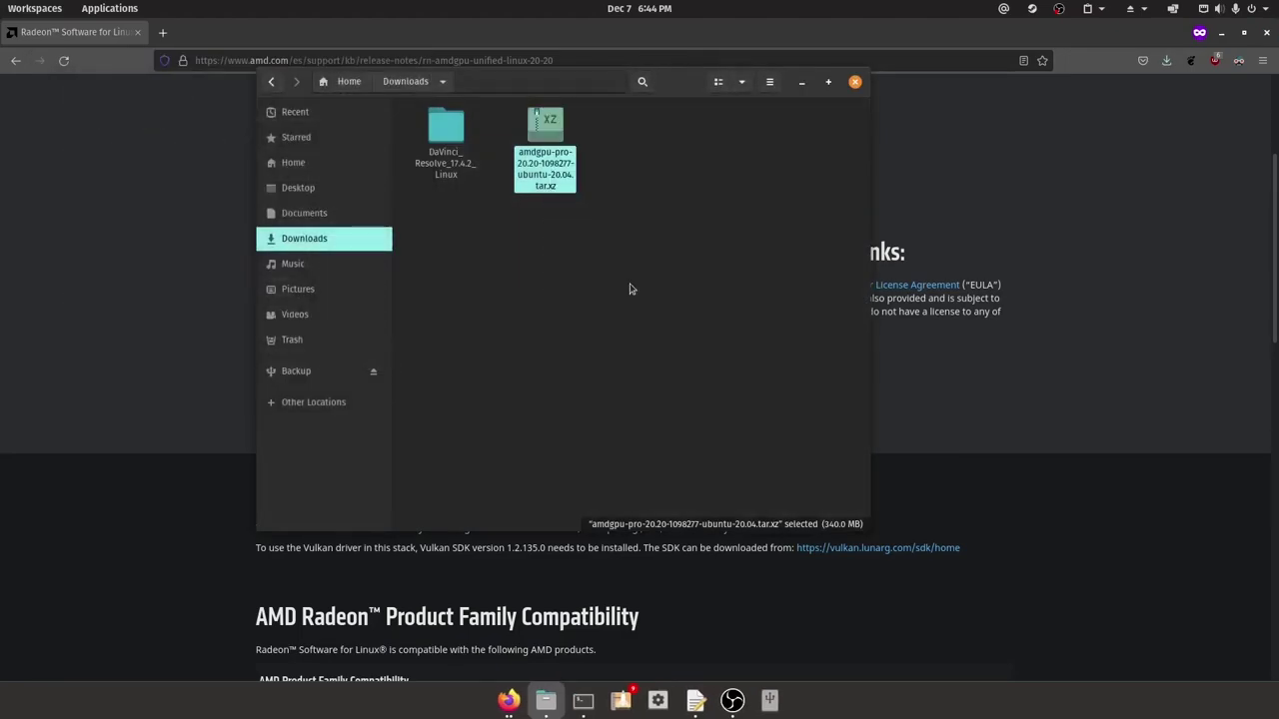
Open the extracted amdgpu-pro-20.20 folder in Downloads and select its first amdgpu package.
double_click(540, 132)
left_click(512, 121)
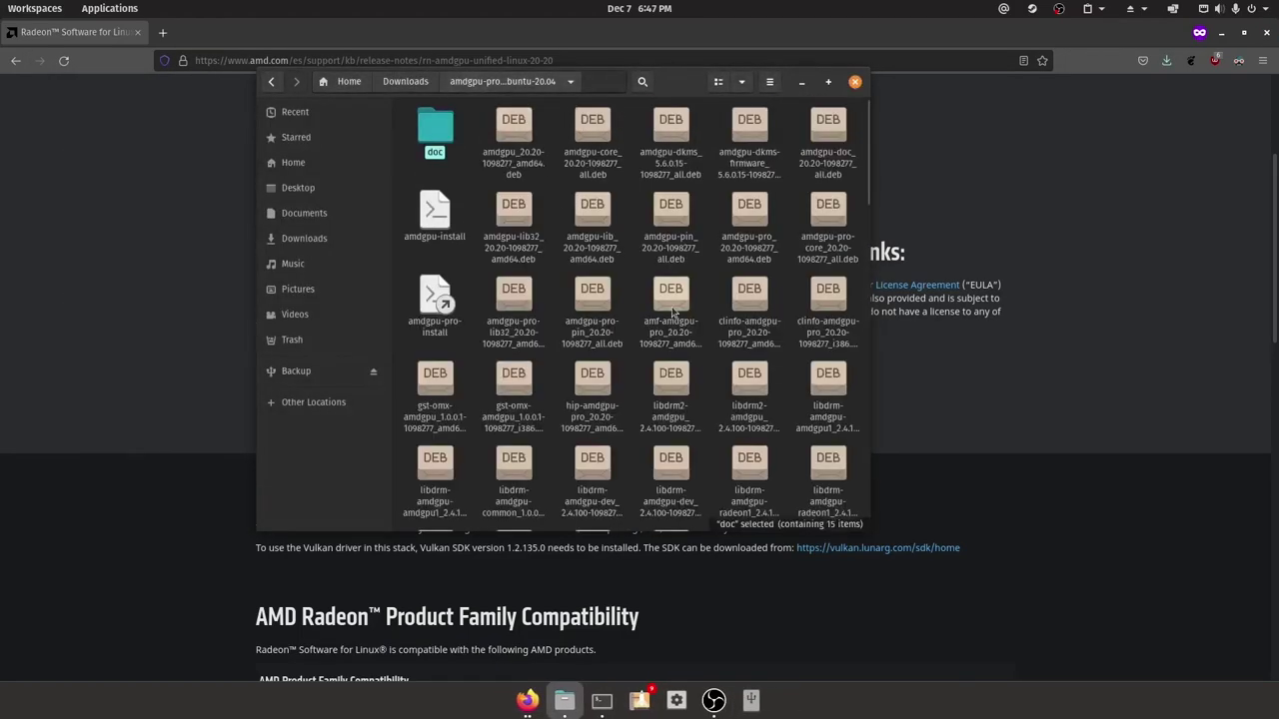